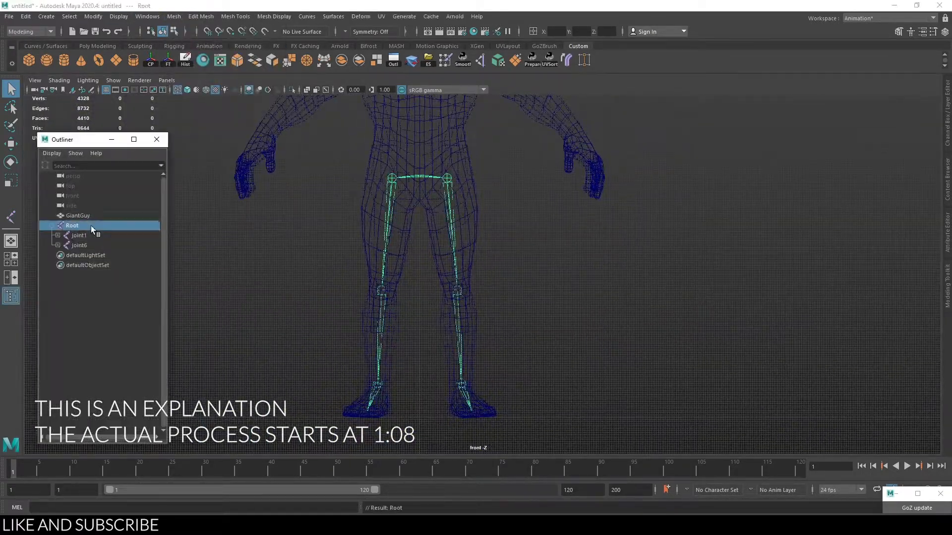
Step: Rename the foot joint in the leg hierarchy as Foot
double_click(92, 255)
type("Foot")
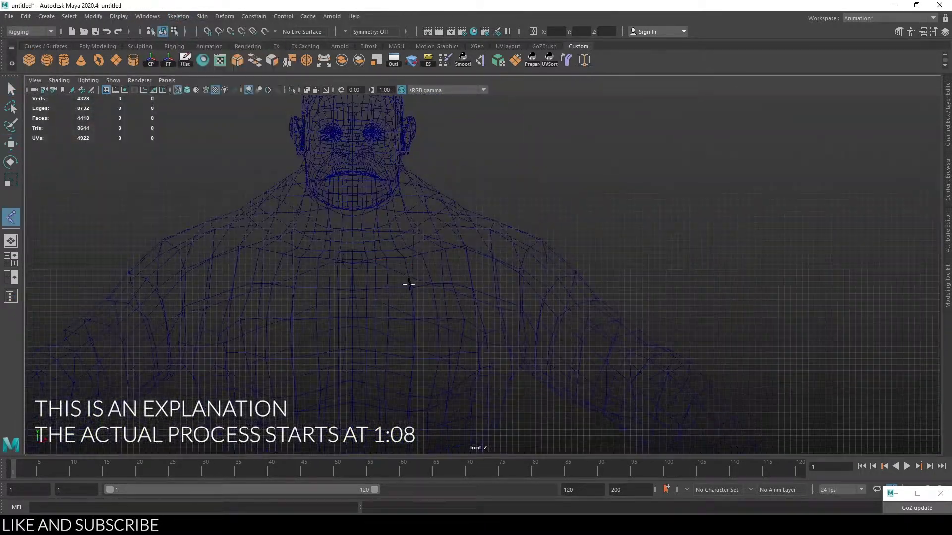
Step: Create a two-joint chain from the upper chest out to the shoulder in the front view
left_click(407, 284)
left_click(504, 239)
key("q")
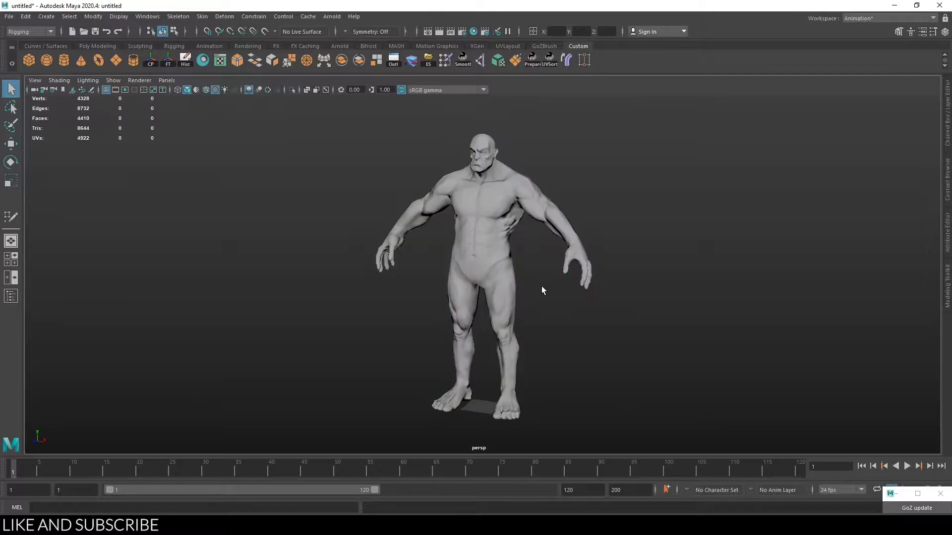
Step: Examine the GiantGuy mesh from the head down to the feet in the perspective view and select it
scroll(541, 287, "up", 4)
middle_click_drag(500, 229, 449, 369, "alt")
scroll(430, 284, "up", 4)
left_click_drag(403, 294, 522, 294, "alt")
left_click(522, 293)
scroll(521, 293, "down", 3)
left_click_drag(569, 272, 461, 293, "alt")
scroll(476, 318, "down", 4)
middle_click_drag(508, 367, 518, 258, "alt")
left_click_drag(519, 258, 540, 304, "alt")
key("w")
middle_click_drag(534, 326, 539, 284, "alt")
left_click_drag(537, 328, 566, 331, "alt")
Step: Review the GiantGuy mesh's transform values and its entry in the scene hierarchy, and deselect it
left_click(948, 125)
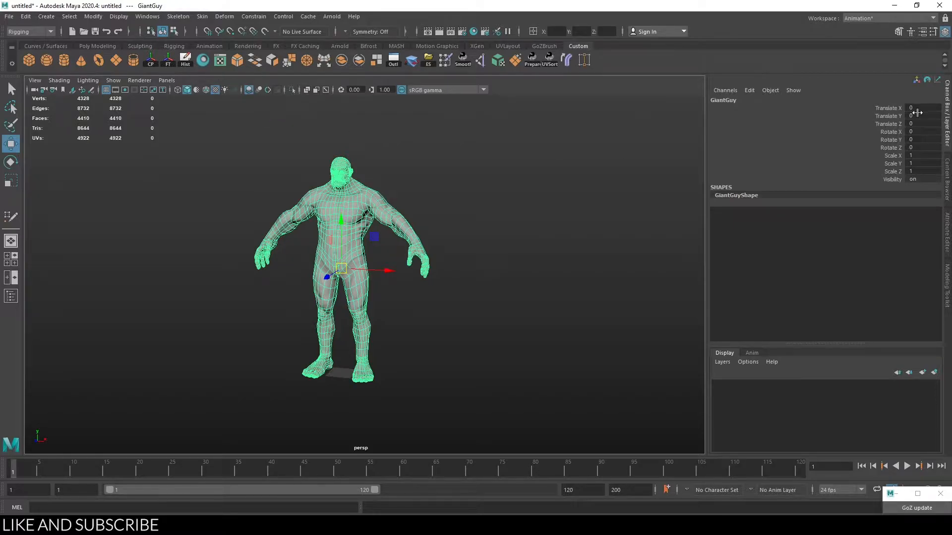
left_click_drag(706, 149, 755, 149)
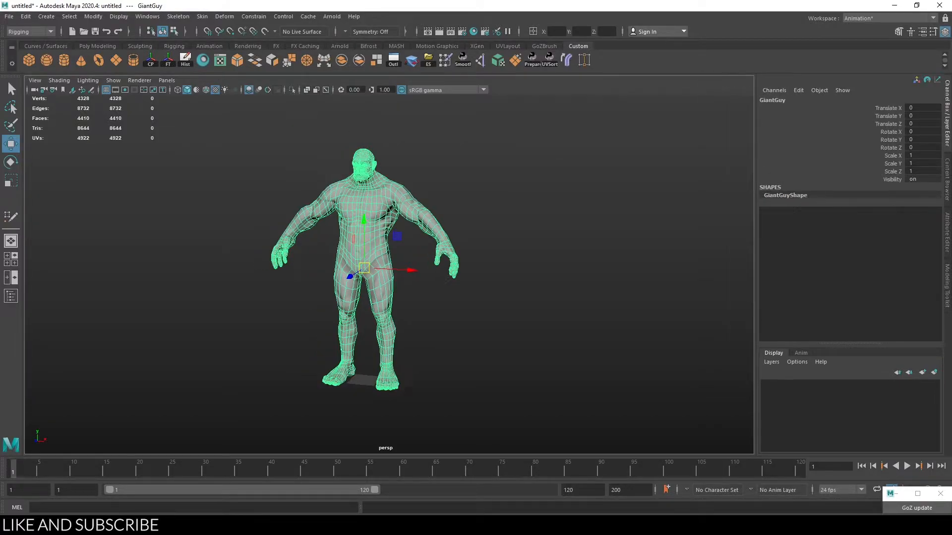
left_click(946, 125)
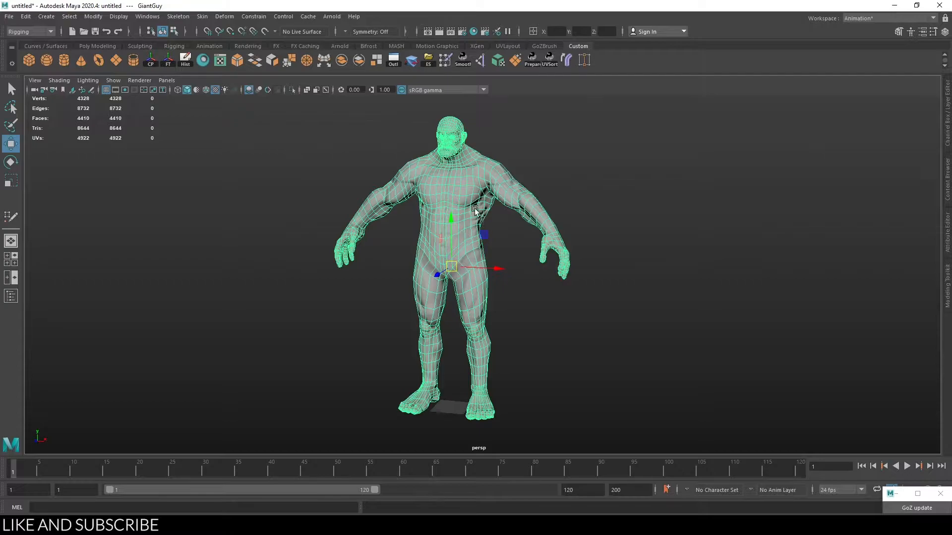
left_click(11, 296)
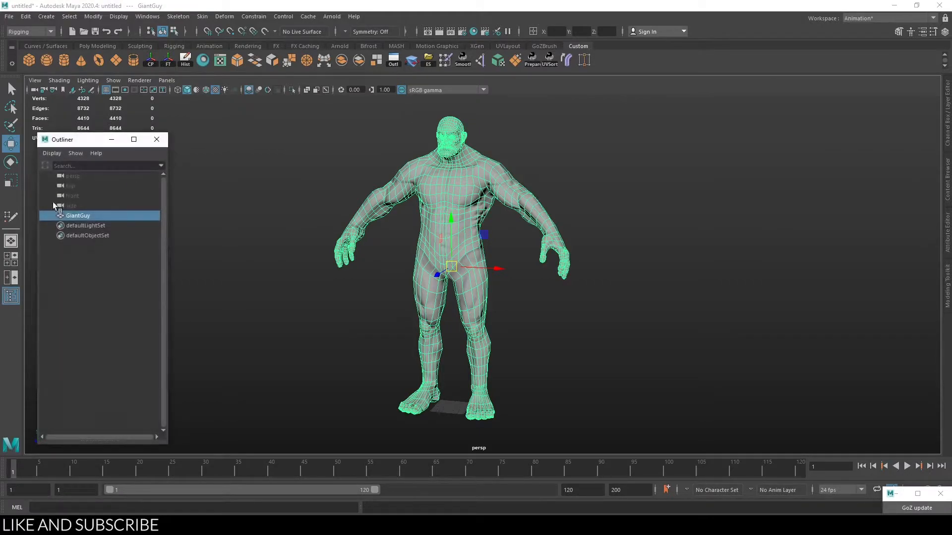
left_click(156, 140)
key("q")
left_click(597, 210)
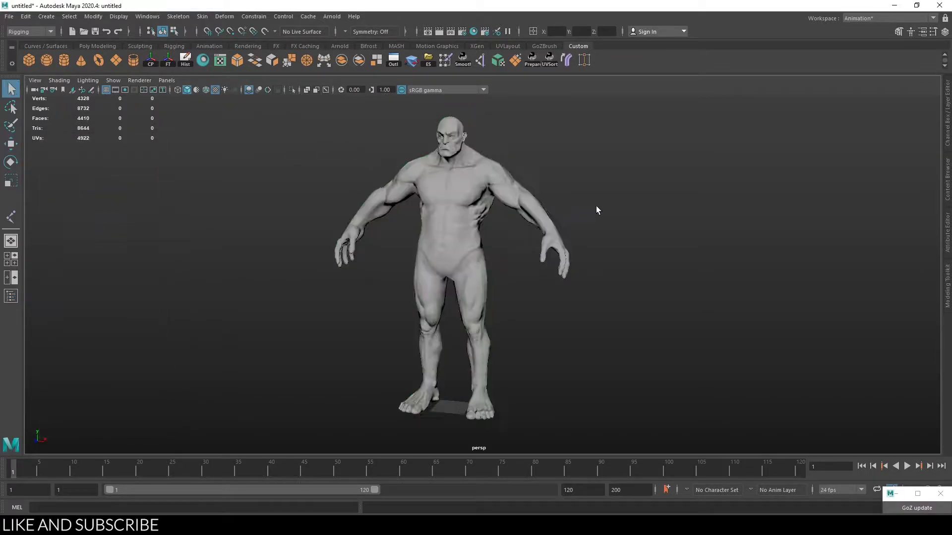
Step: Show the front view full size and preview the mesh in shaded and textured display
key("space")
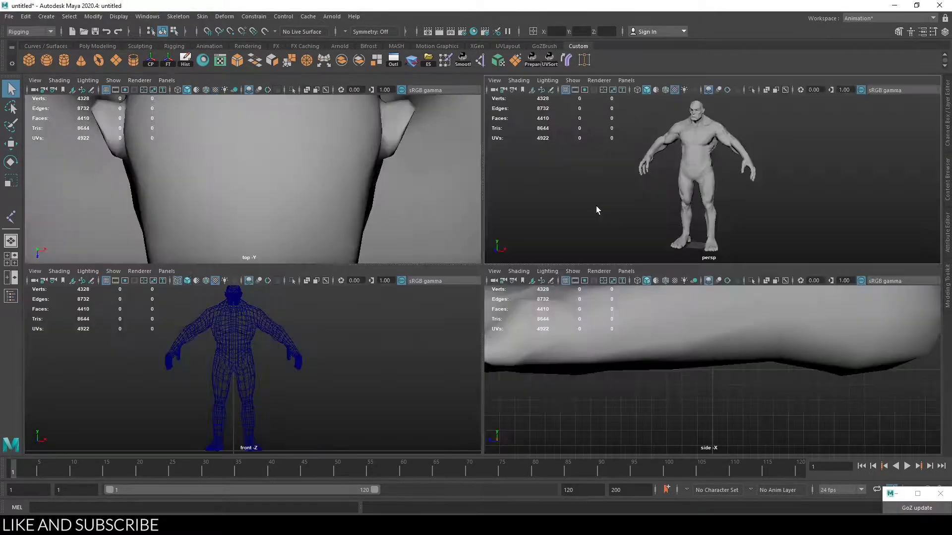
key("space")
left_click(480, 350)
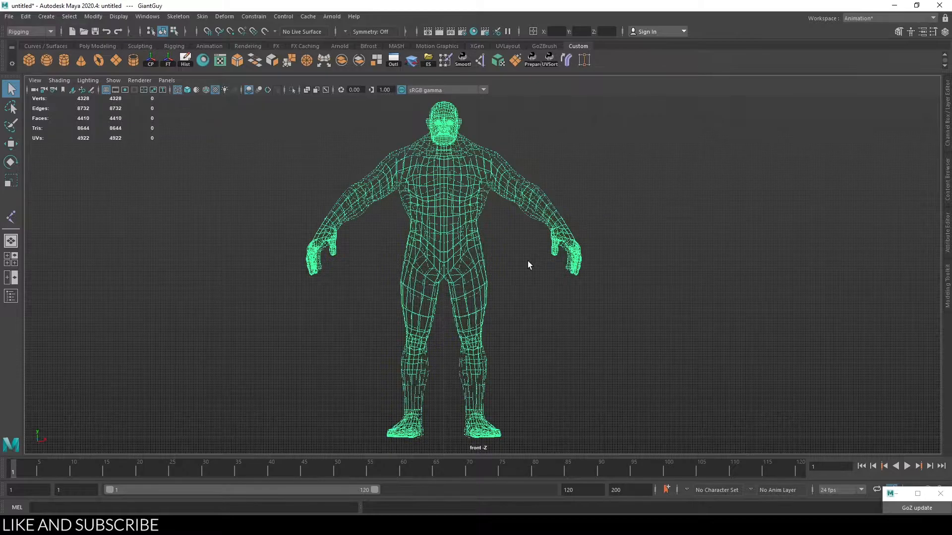
left_click(531, 258)
key("5")
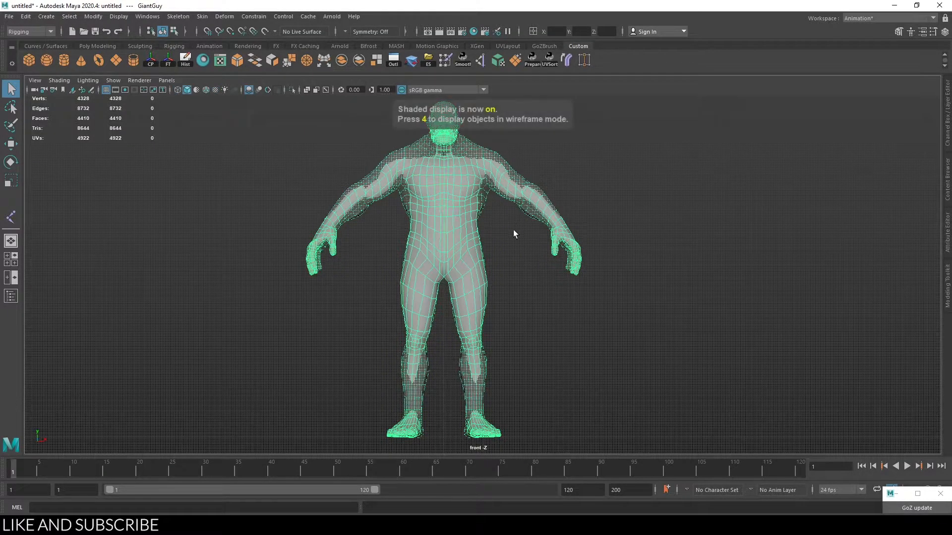
key("6")
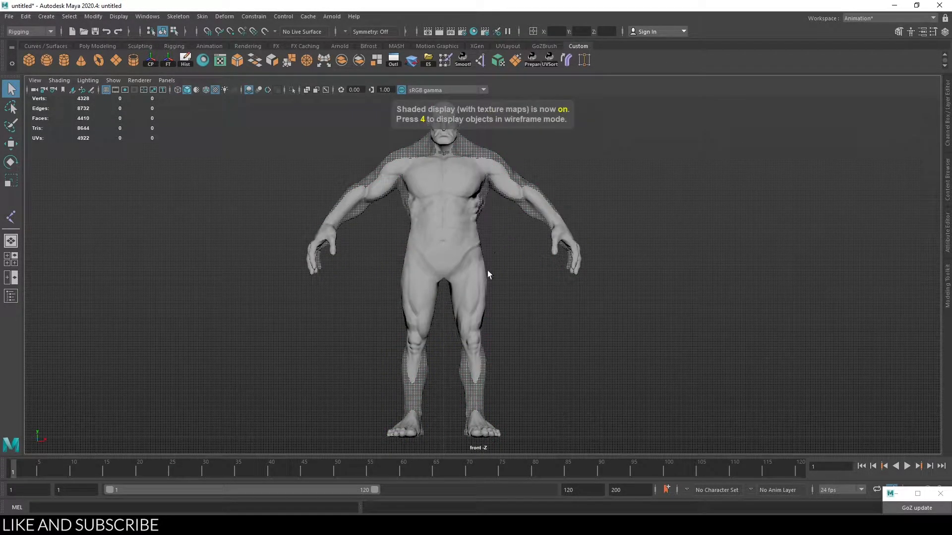
left_click(468, 267)
Step: Frame the legs in the front view and switch the mesh to wireframe display
middle_click_drag(523, 259, 500, 314, "alt")
middle_click_drag(510, 378, 572, 299, "alt")
scroll(523, 305, "up", 3)
scroll(457, 268, "down", 2)
scroll(575, 302, "up", 4)
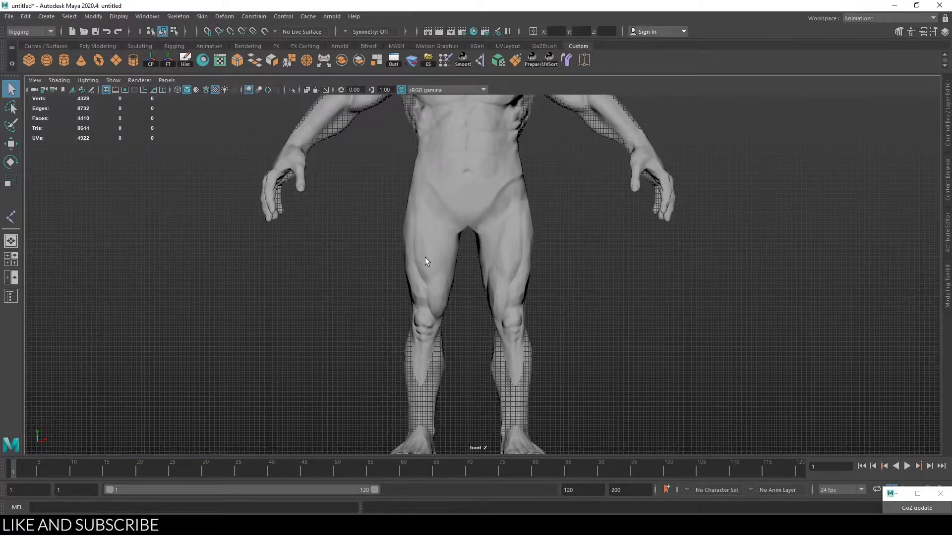
key("4")
left_click(561, 241)
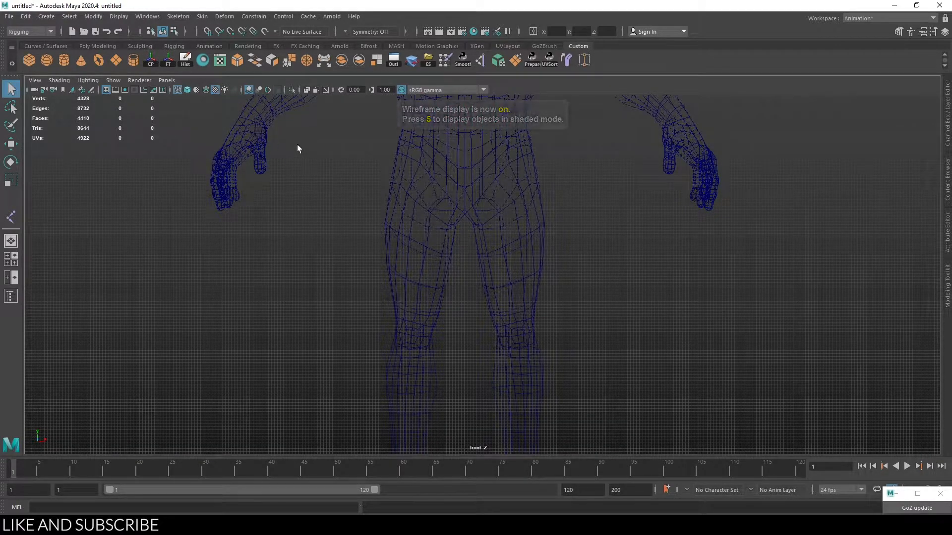
Step: Create a joint in the empty space beside the thigh and review the Joint tool's settings
left_click(178, 16)
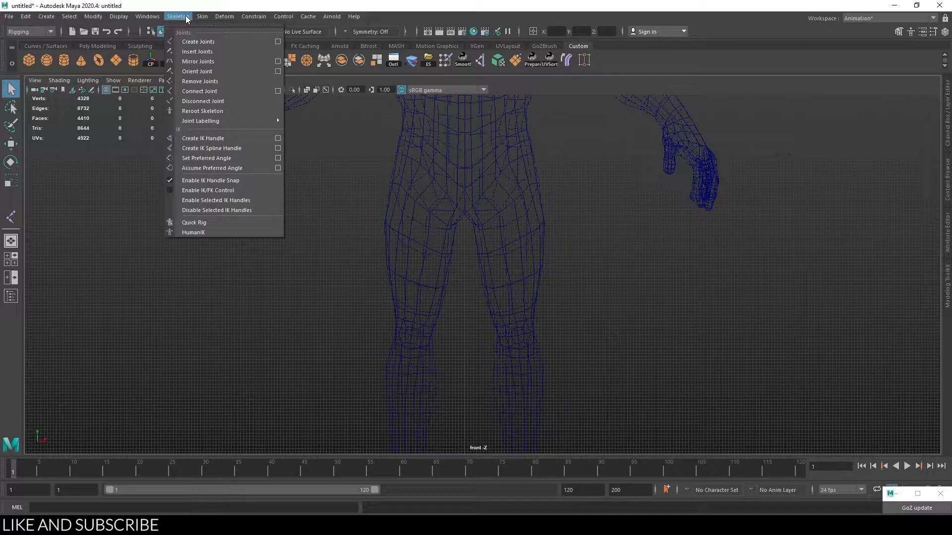
left_click(212, 42)
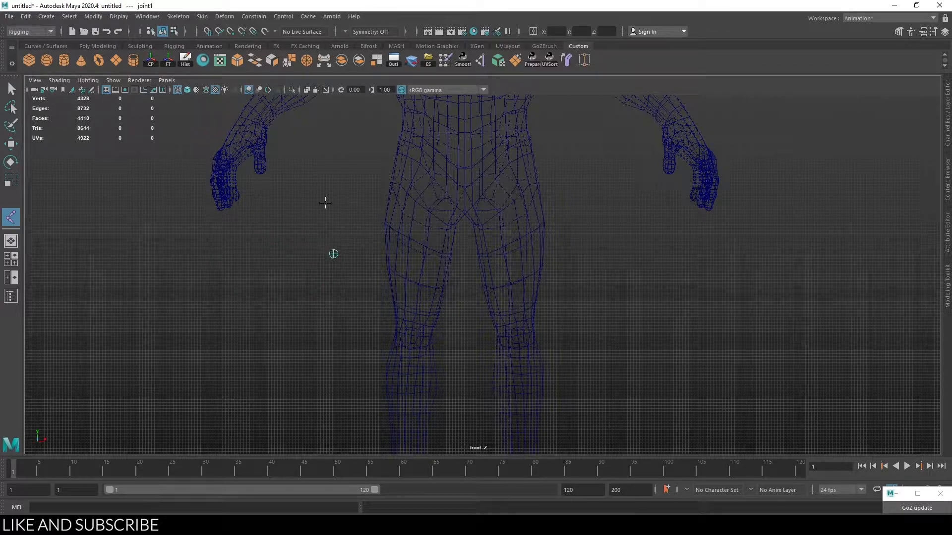
middle_click_drag(347, 221, 349, 184, "alt")
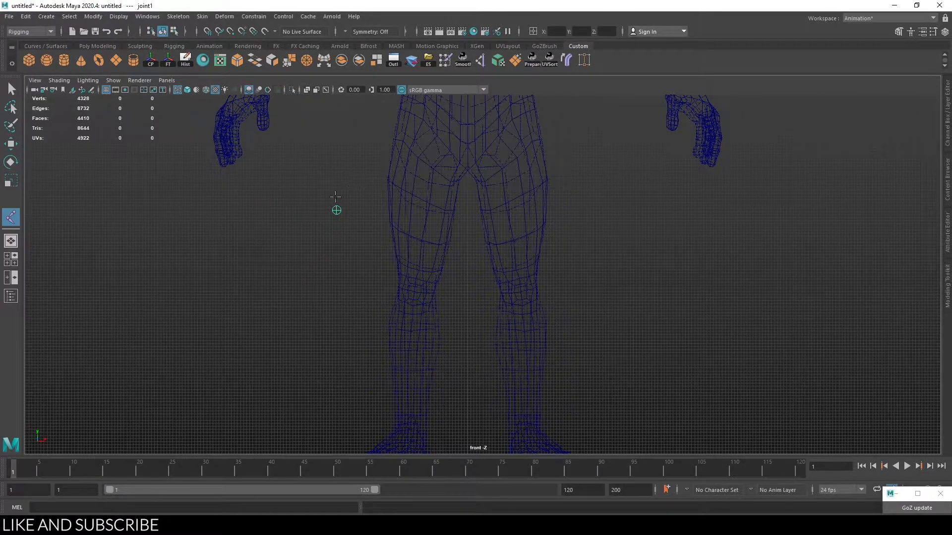
double_click(14, 222)
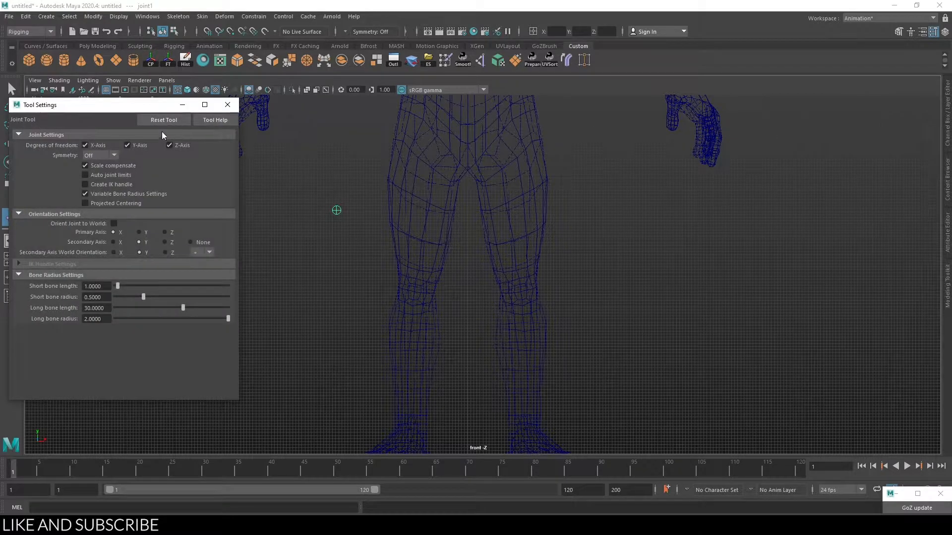
left_click(227, 105)
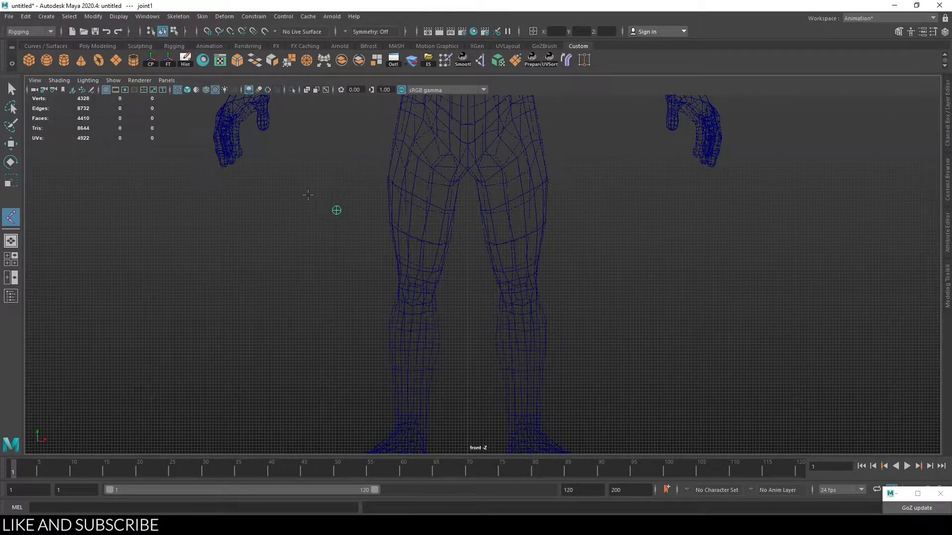
Step: Try extending the joint into a chain with six more joints in the empty space beside the leg
left_click(212, 287)
left_click(329, 329)
left_click(372, 251)
left_click(367, 155)
left_click(229, 183)
left_click(167, 222)
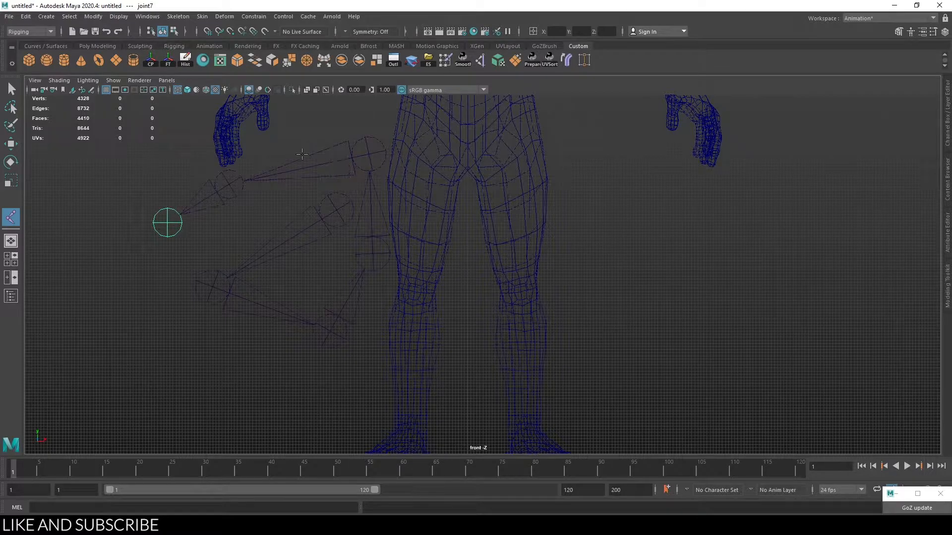
Step: Undo the six added chain joints, leaving only the first joint
key("ctrl+z")
key("ctrl+z")
key("ctrl+z")
key("ctrl+z")
key("ctrl+z")
key("ctrl+z")
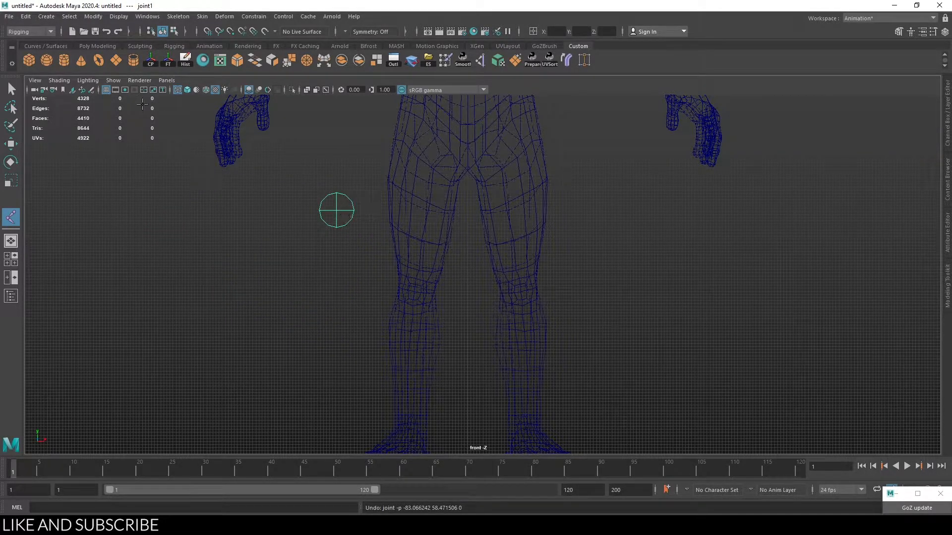
Step: Set the joint display size to 1.95
left_click(120, 16)
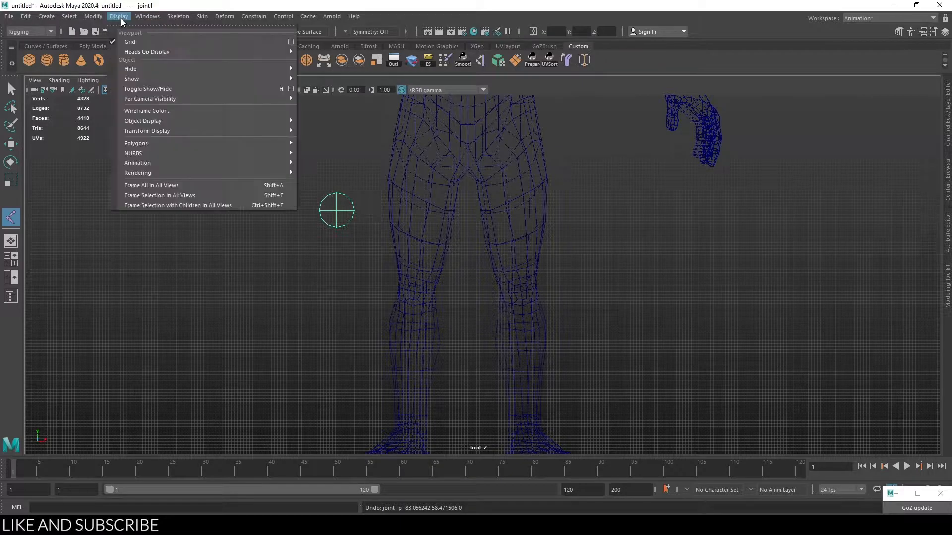
mouse_move(218, 163)
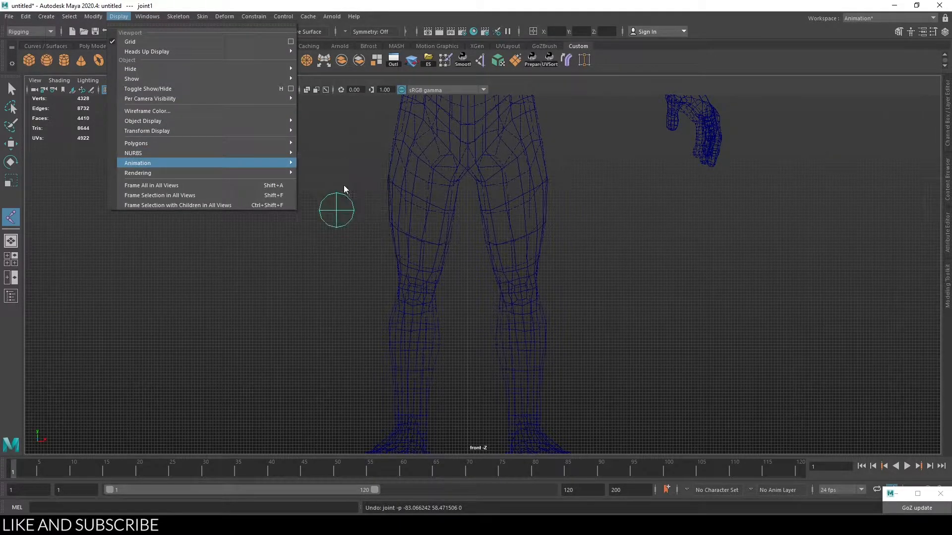
left_click(344, 185)
left_click_drag(353, 175, 341, 119)
left_click_drag(390, 149, 363, 151)
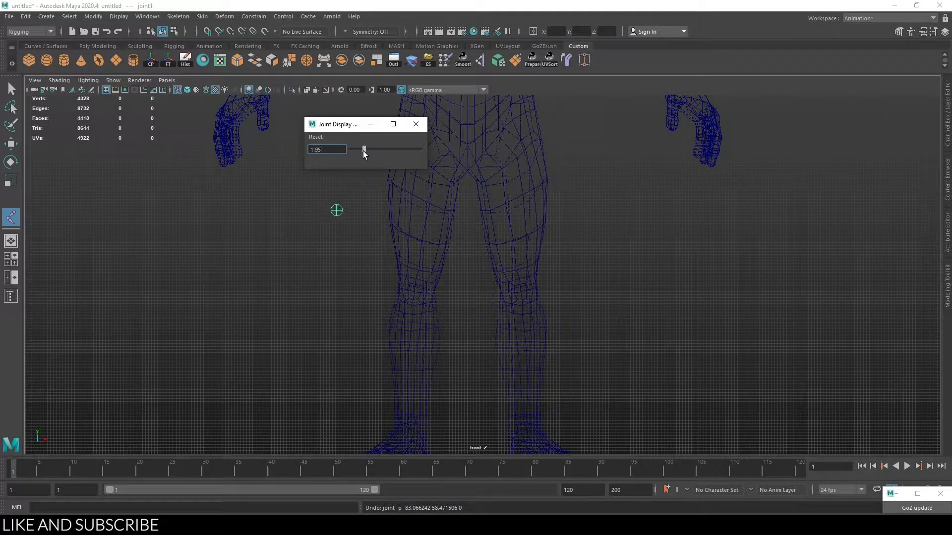
left_click(416, 124)
Step: Move the joint from beside the body into the character's right hip in the front view
middle_click_drag(385, 203, 345, 247, "alt")
key("w")
left_click_drag(335, 242, 429, 192)
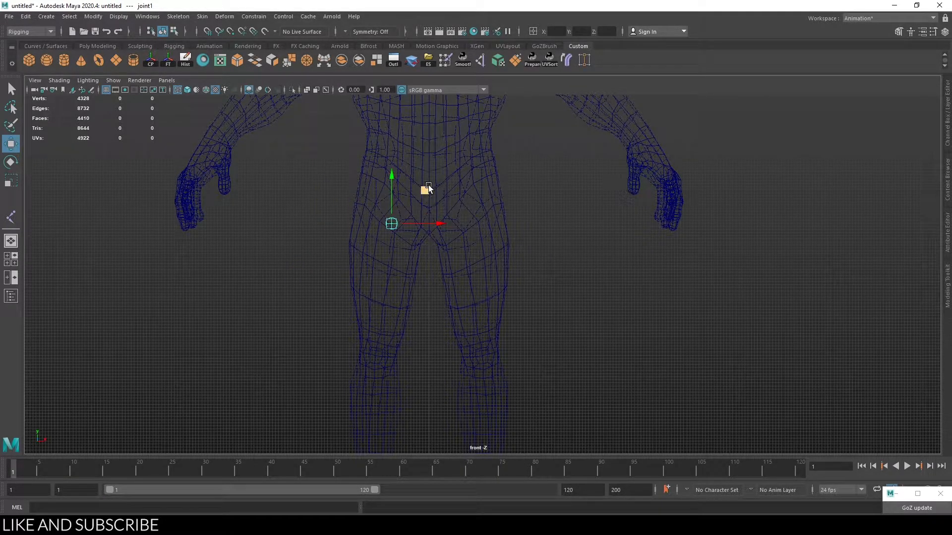
middle_click_drag(426, 189, 429, 165)
scroll(566, 385, "down", 5)
Step: Check the hip joint in the four-view layout and fine-tune its position in the front view
key("space")
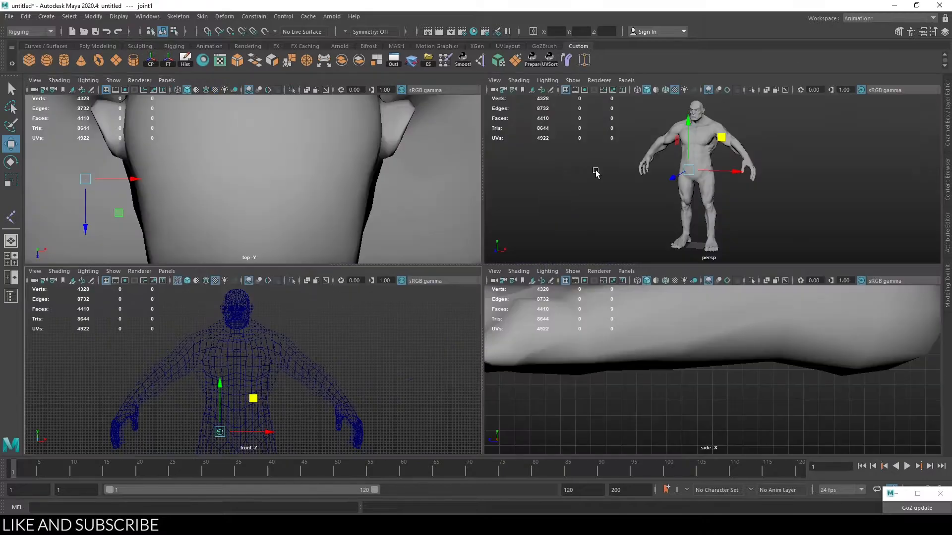
key("space")
key("space")
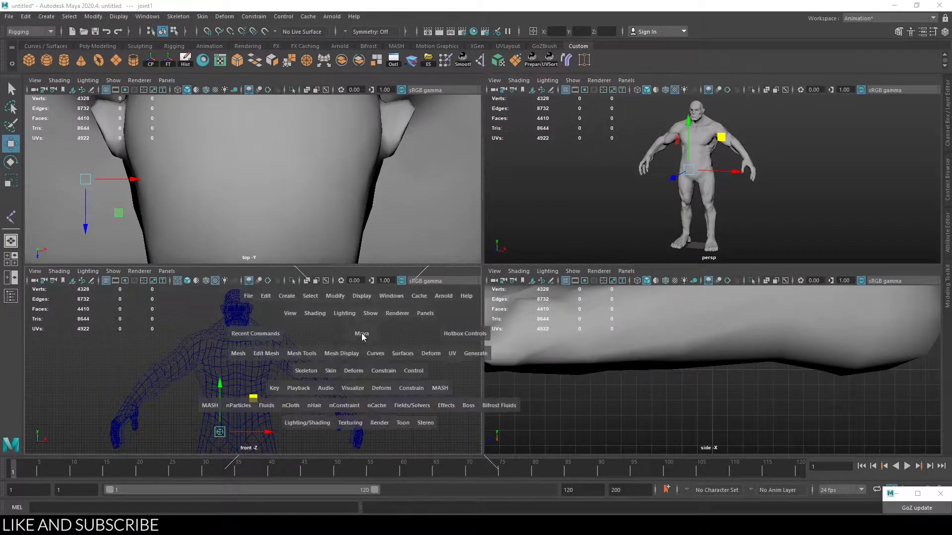
key("space")
scroll(515, 227, "up", 3)
middle_click_drag(536, 291, 521, 211, "alt")
middle_click_drag(441, 147, 439, 157)
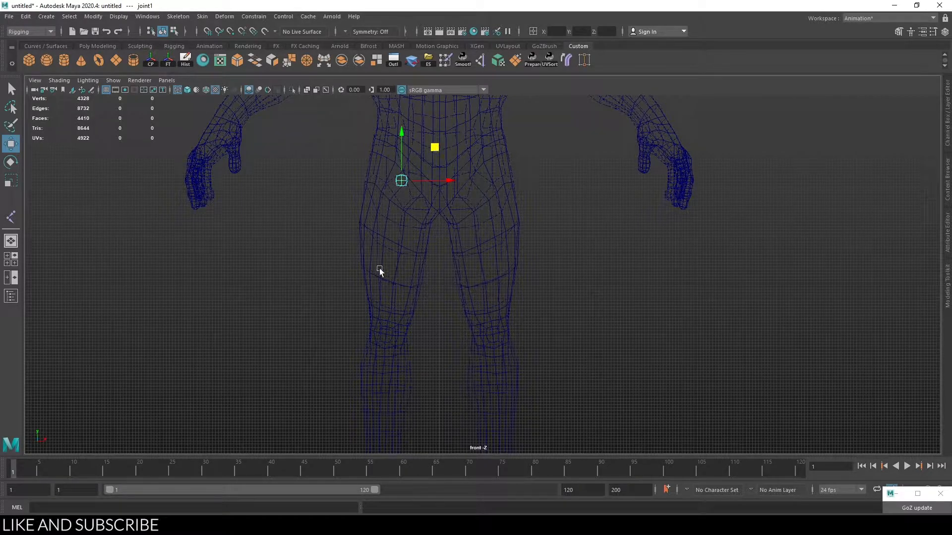
Step: Create a separate joint at the character's right knee in the front view
left_click(12, 216)
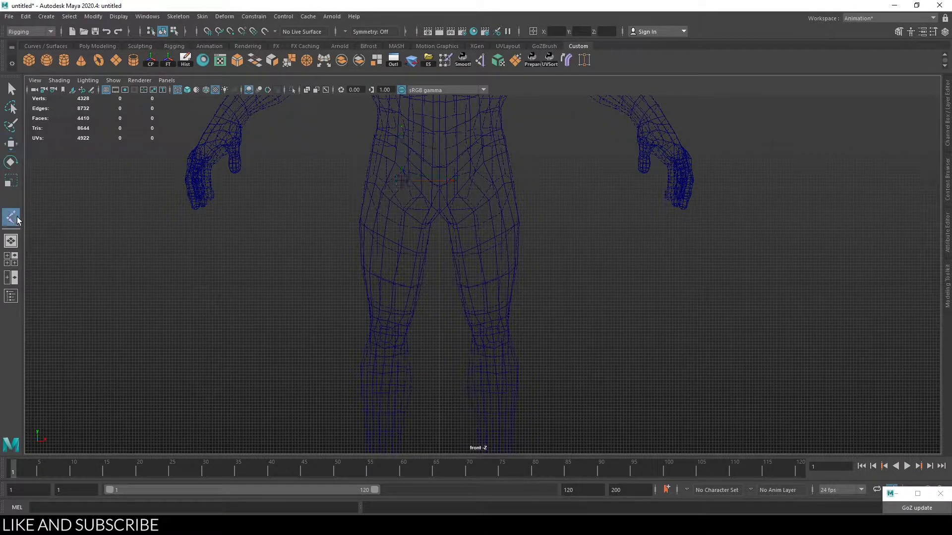
left_click(186, 18)
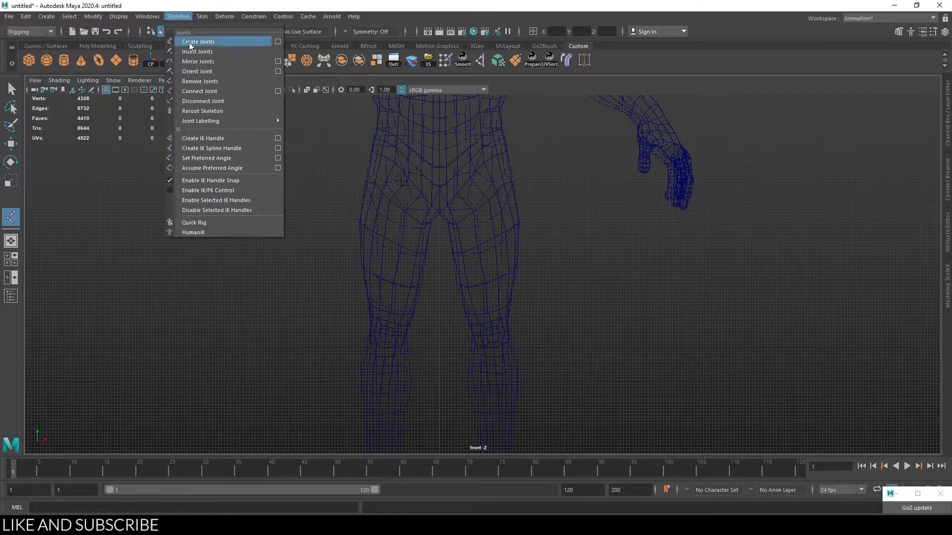
left_click(188, 40)
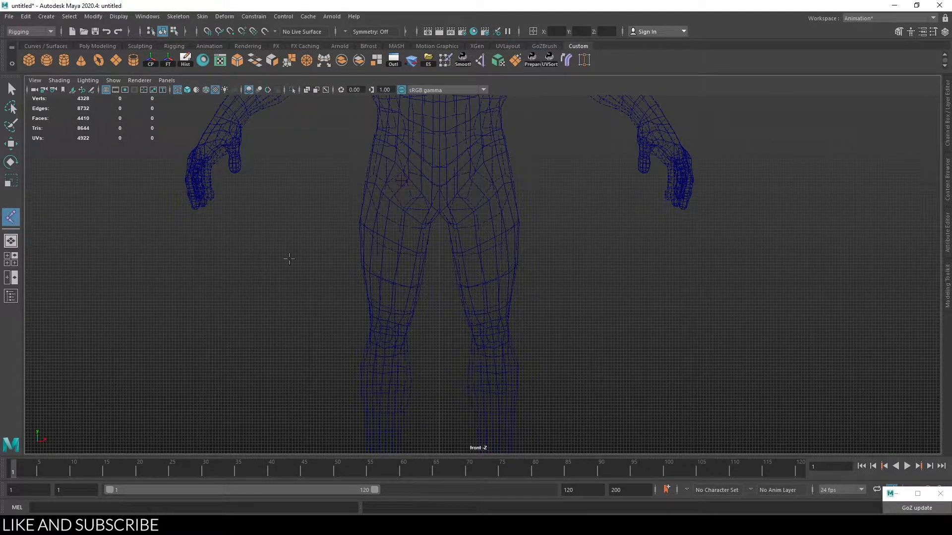
scroll(336, 261, "down", 3)
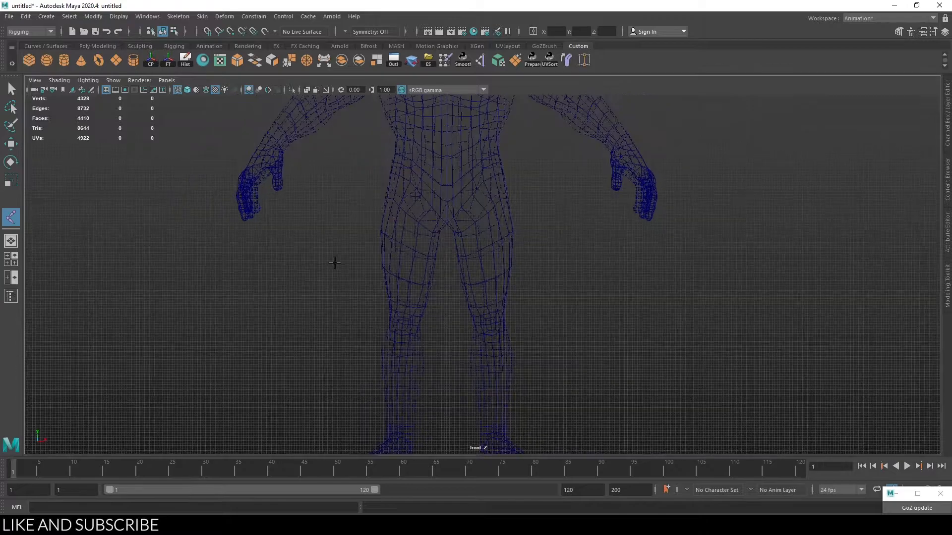
scroll(421, 313, "up", 3)
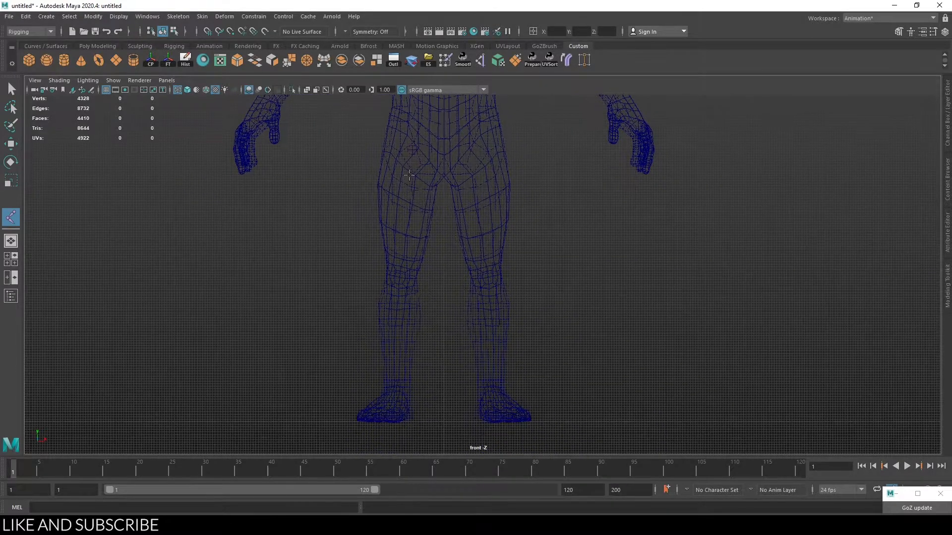
scroll(422, 277, "up", 2)
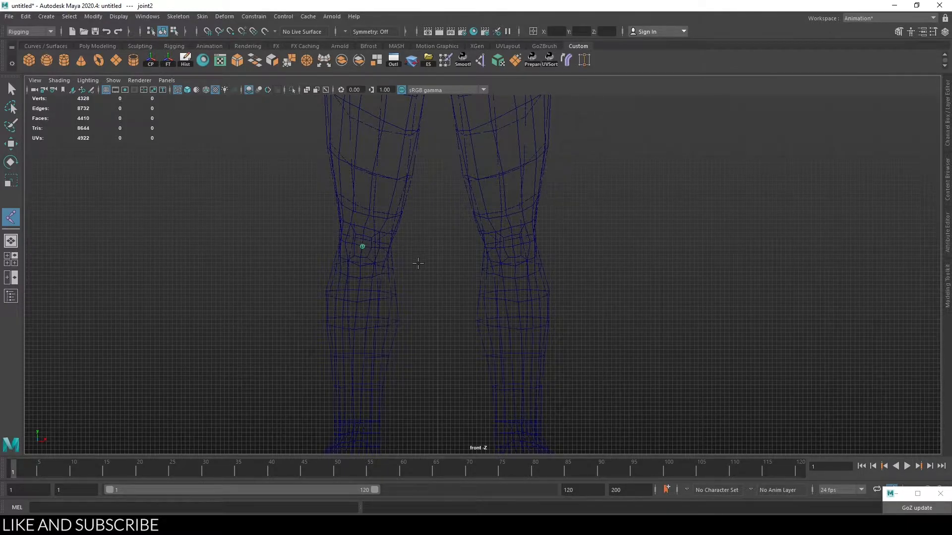
Step: Check the knee joint's depth relative to the leg in the perspective view and return to the four-view layout
key("space")
key("space")
key("f")
left_click_drag(476, 317, 584, 318, "alt")
scroll(584, 318, "down", 10)
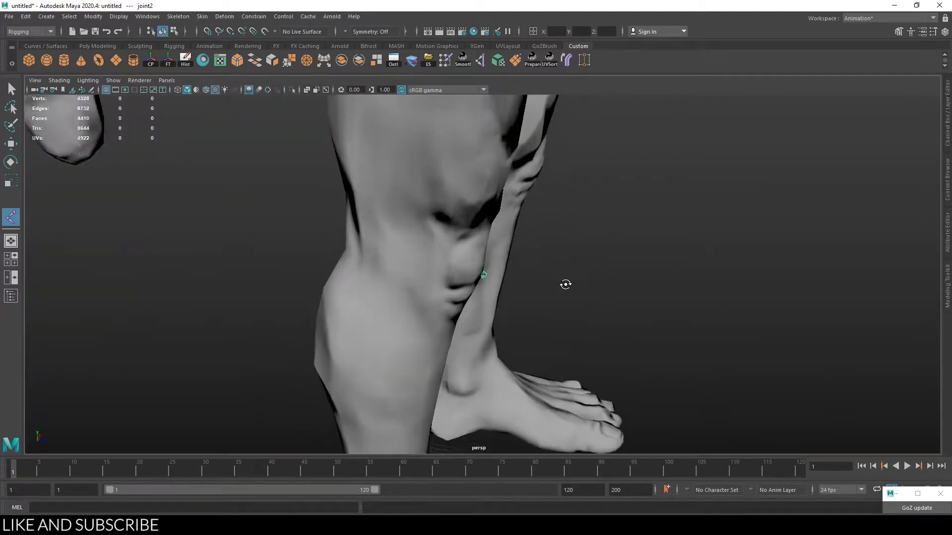
key("space")
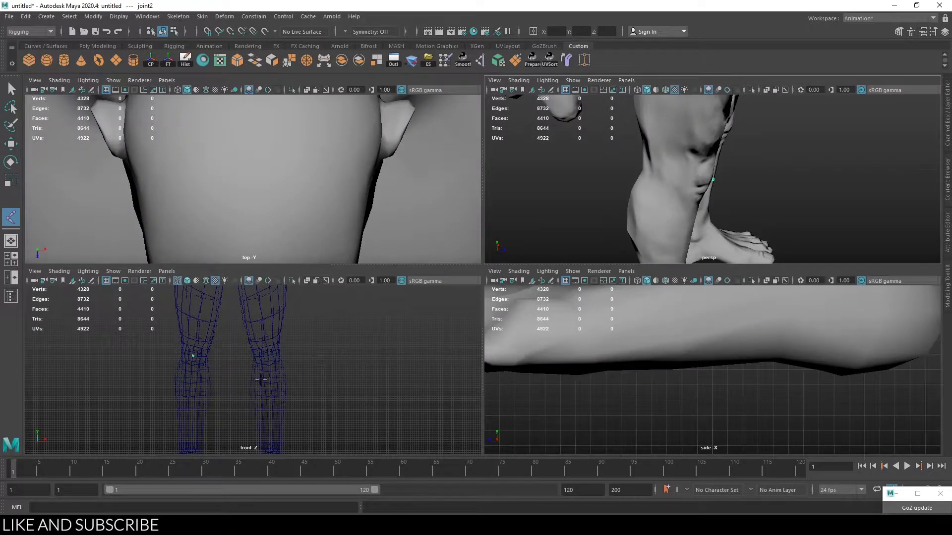
Step: Extend the chain from the right knee with a new joint at the right ankle in the front view
key("space")
scroll(434, 387, "up", 3)
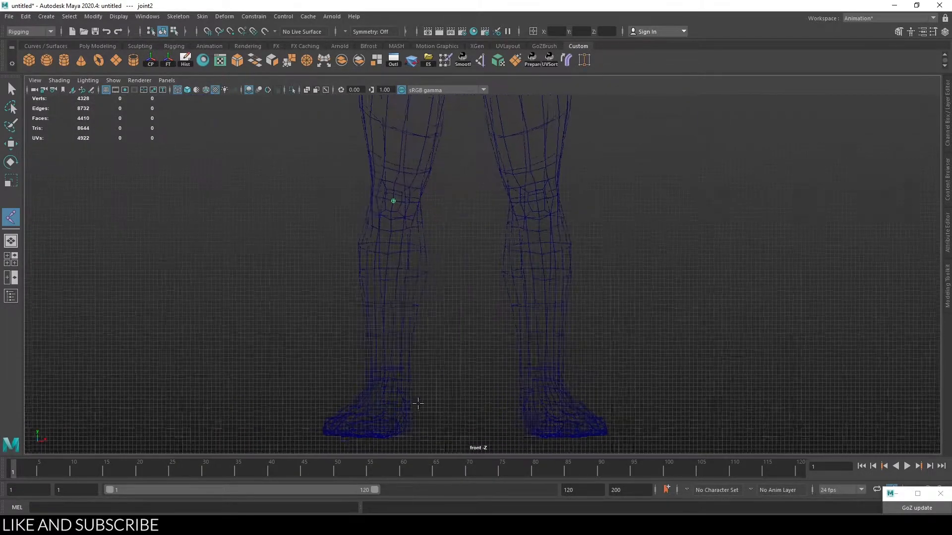
scroll(425, 392, "up", 1)
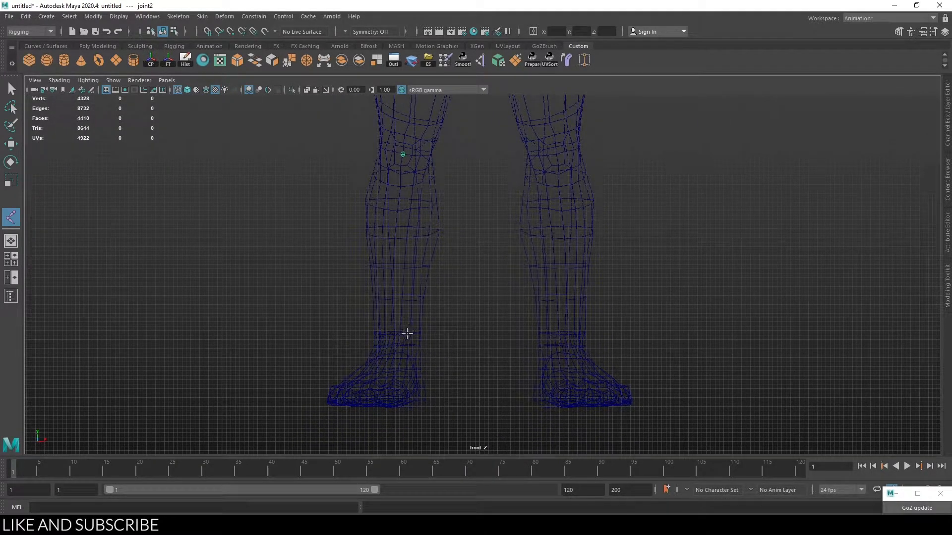
left_click(395, 346)
left_click_drag(395, 346, 395, 345)
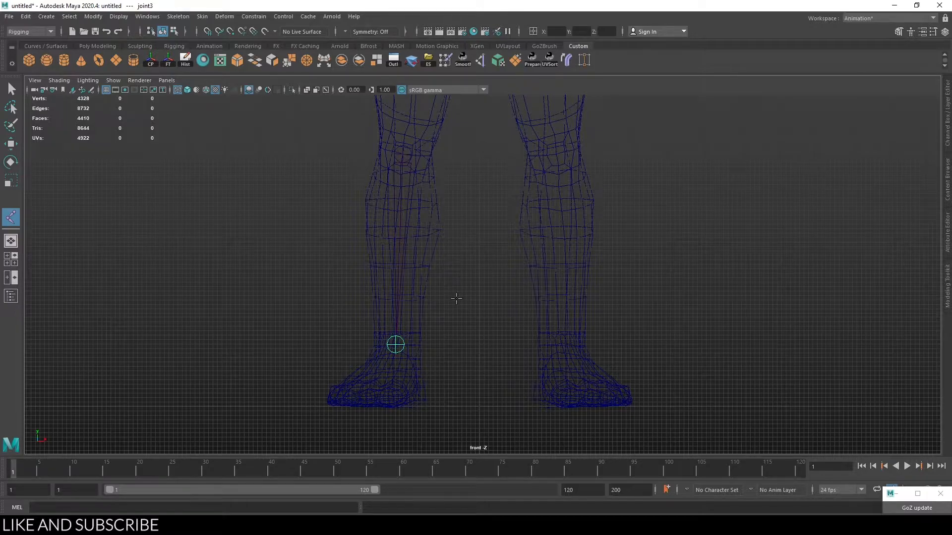
scroll(408, 187, "down", 2)
key("Return")
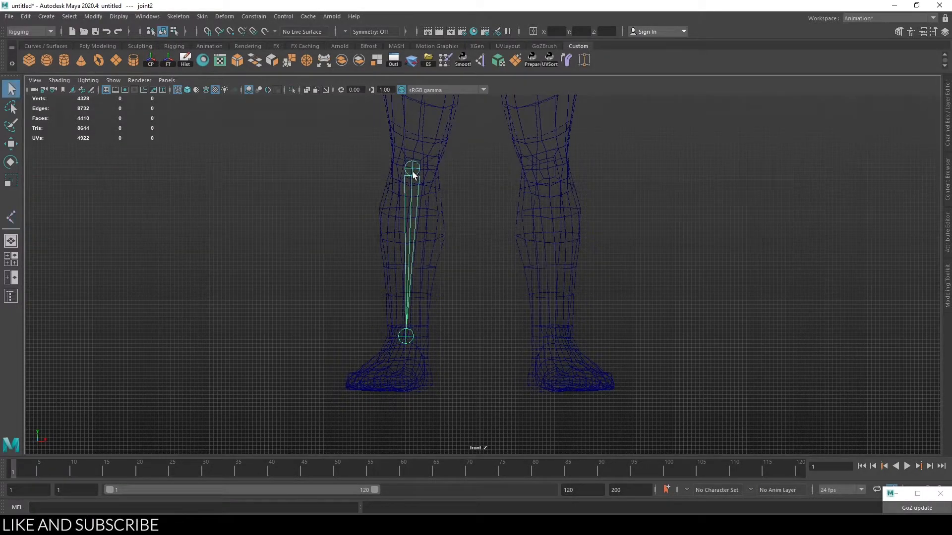
Step: Parent the right knee joint under the right hip joint to connect the thigh bone
middle_click_drag(443, 255, 456, 409, "alt")
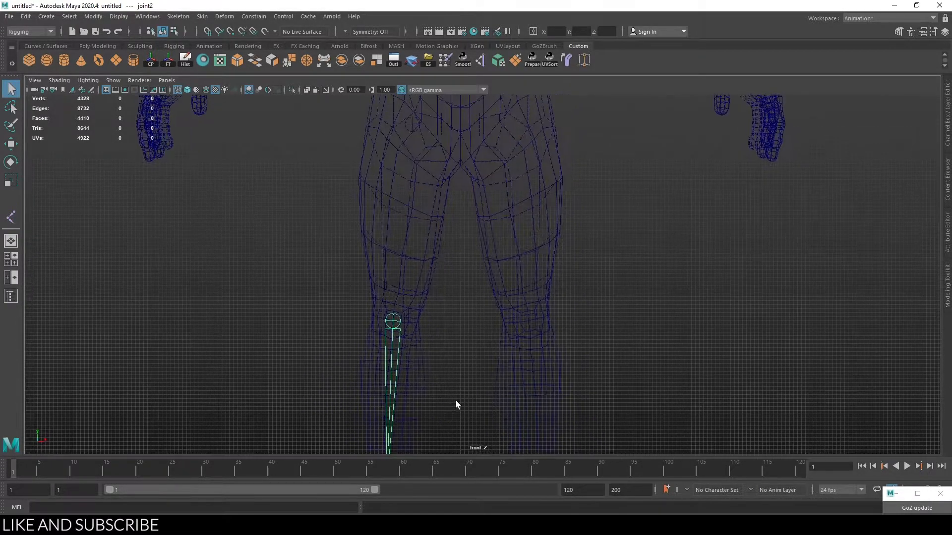
left_click(397, 172)
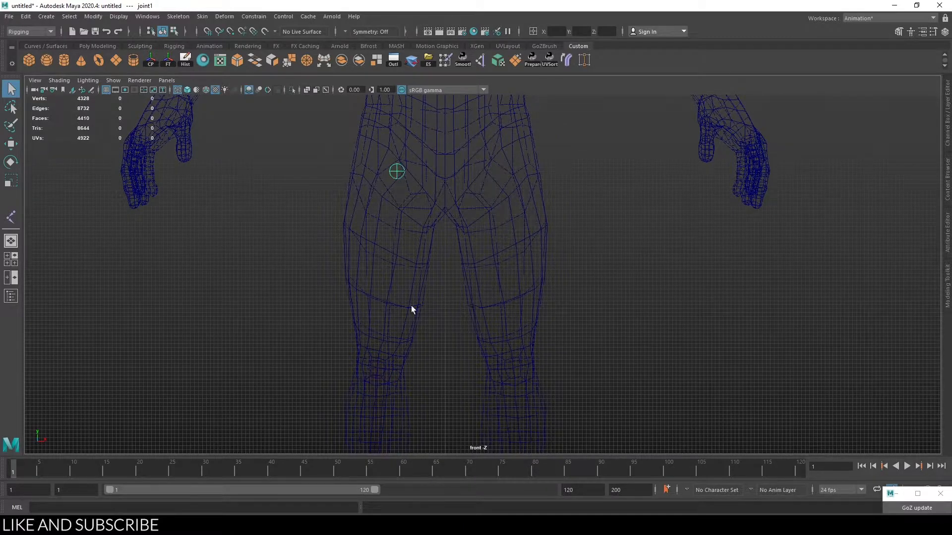
scroll(422, 292, "down", 2)
left_click(396, 352)
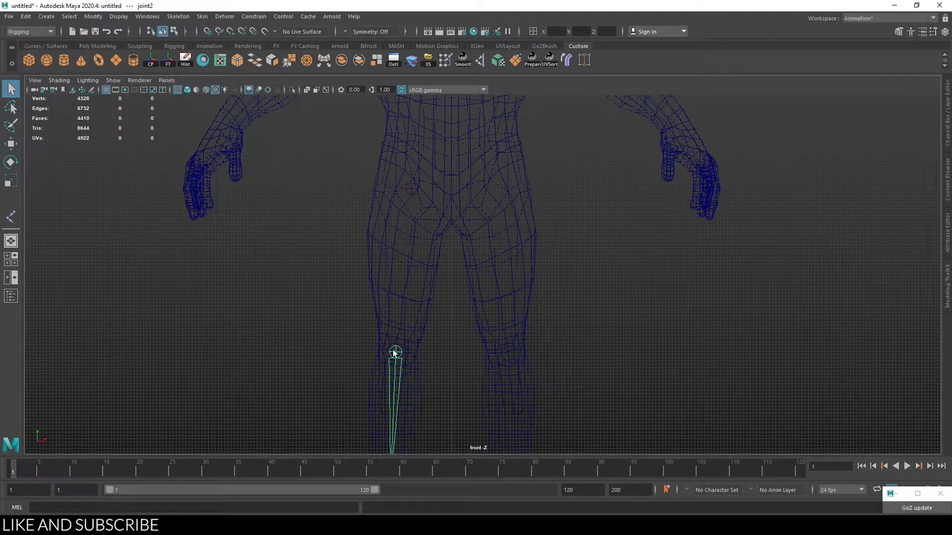
middle_click_drag(455, 399, 427, 312, "alt")
scroll(425, 271, "down", 2)
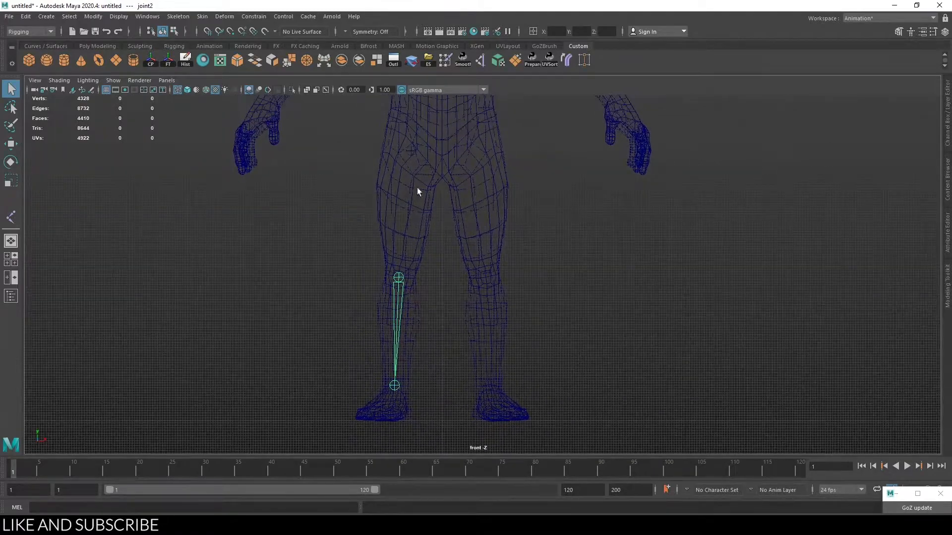
left_click(410, 151)
key("ctrl+z")
left_click(412, 154)
key("ctrl+z")
left_click(411, 151)
middle_click_drag(444, 297, 464, 244, "alt")
left_click(455, 259)
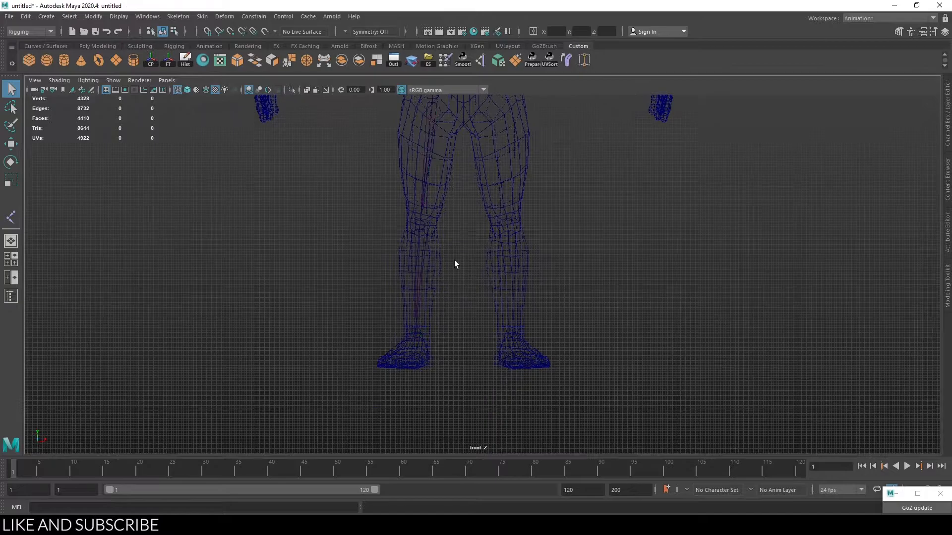
Step: Show the perspective view in wireframe and move the joint chain from its hip joint into the depth of the right leg
scroll(454, 258, "down", 2)
left_click(439, 145)
key("space")
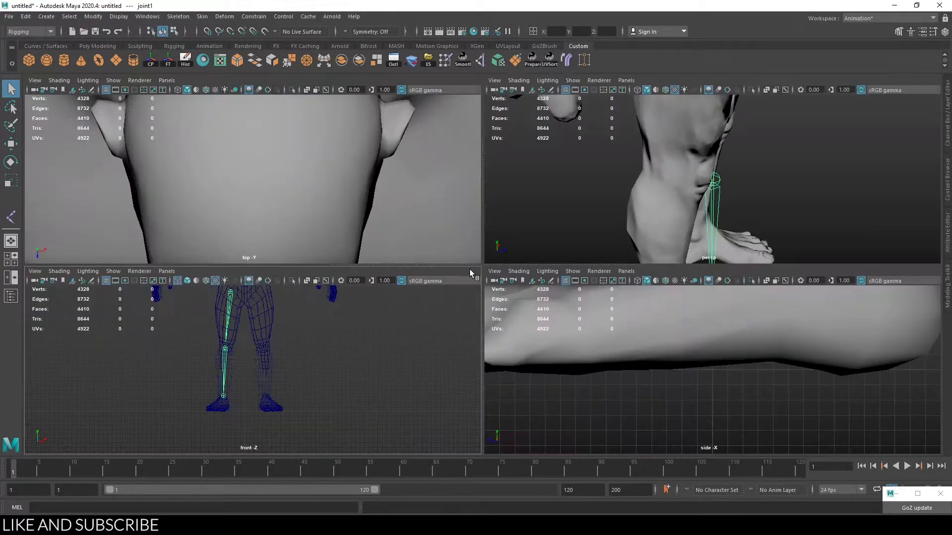
key("space")
left_click_drag(654, 225, 603, 291, "alt")
key("4")
middle_click_drag(570, 344, 567, 270, "alt")
scroll(556, 256, "up", 4)
middle_click_drag(535, 204, 530, 241, "alt")
left_click(489, 187)
key("w")
left_click_drag(539, 188, 597, 295)
Step: Shift the lower joint of the chain in depth so it sits inside the right leg
middle_click_drag(575, 367, 562, 294, "alt")
left_click_drag(558, 299, 593, 292, "alt")
left_click(465, 314)
scroll(593, 293, "up", 3)
left_click_drag(487, 305, 441, 296)
scroll(510, 274, "down", 2)
Step: Check the knee joint from behind and nudge the ankle joint sideways toward the middle of the right ankle
left_click_drag(510, 274, 644, 325, "alt")
scroll(467, 289, "up", 3)
left_click_drag(432, 289, 590, 223, "alt")
middle_click_drag(471, 133, 522, 269, "alt")
left_click(515, 256)
left_click_drag(572, 258, 586, 264, "alt")
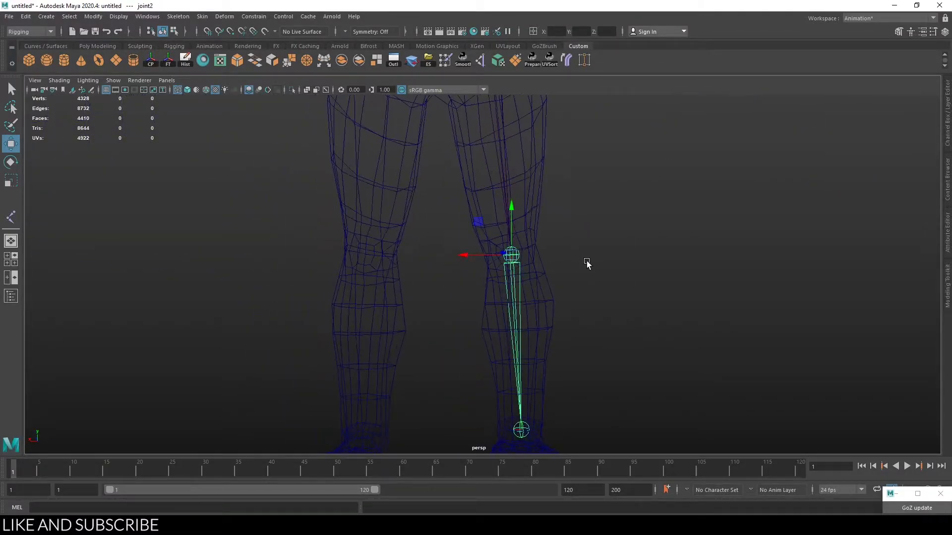
left_click(520, 430)
left_click_drag(473, 430, 475, 431)
middle_click_drag(624, 258, 598, 391, "alt")
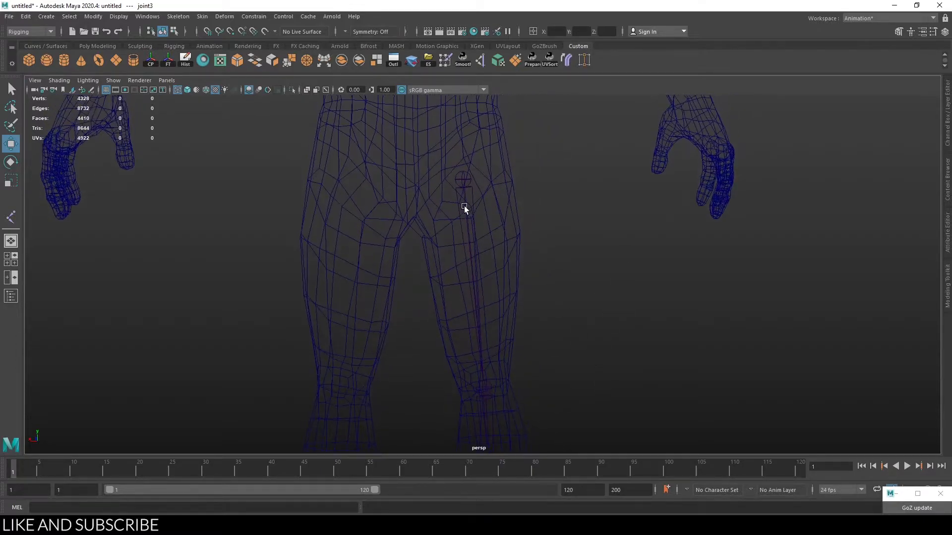
left_click(465, 181)
Step: Create a separate joint at the front of the right foot and position it inside the foot near the toes
middle_click_drag(678, 290, 621, 257, "alt")
left_click_drag(620, 257, 483, 273, "alt")
middle_click_drag(594, 282, 569, 193, "alt")
scroll(540, 228, "up", 4)
mouse_move(495, 272)
left_mouse_down("alt")
mouse_move(516, 289)
mouse_move(512, 278)
left_mouse_up("alt")
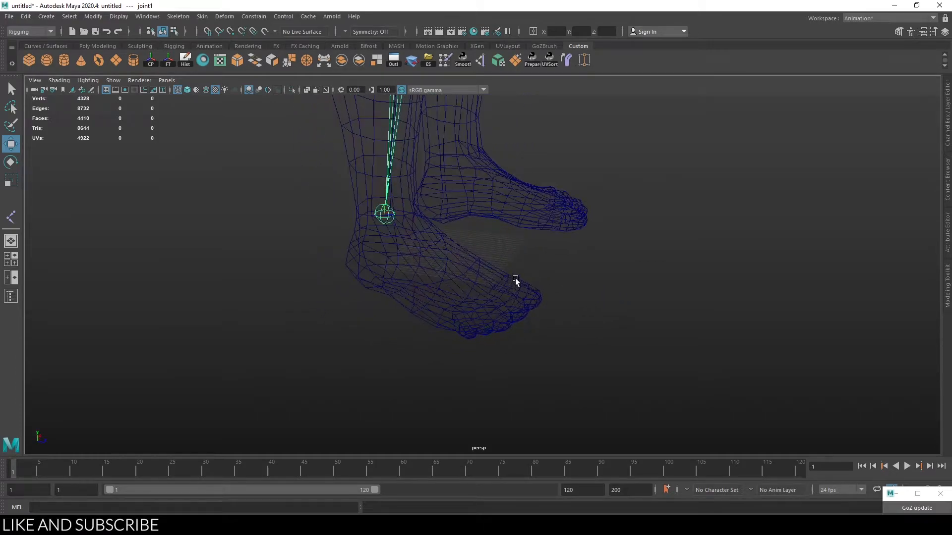
left_click_drag(518, 233, 482, 261, "alt")
key("q")
left_click(398, 246)
left_click(11, 218)
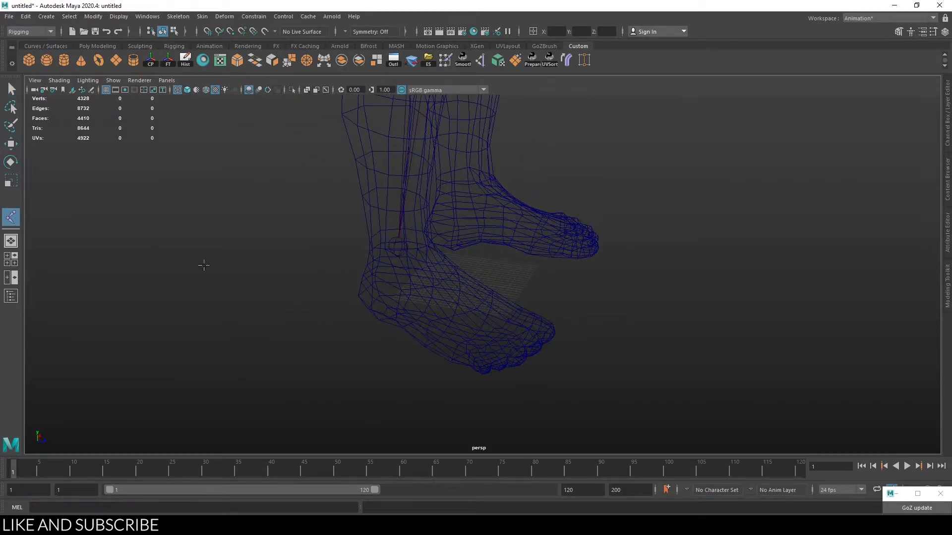
left_click(508, 318)
left_click_drag(654, 325, 487, 339, "alt")
key("w")
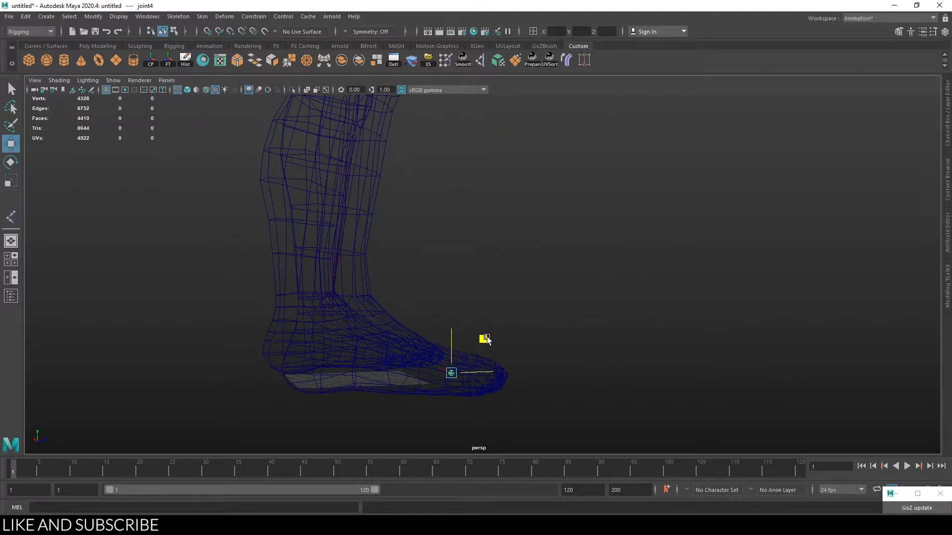
Step: Parent the toe joint under the right ankle joint and check the complete leg chain from the front
key("q")
key("p")
left_click(334, 304)
scroll(433, 255, "down", 5)
left_click_drag(432, 255, 485, 337, "alt")
left_click(455, 232)
scroll(515, 283, "down", 4)
middle_click_drag(515, 283, 511, 272, "alt")
scroll(510, 272, "up", 4)
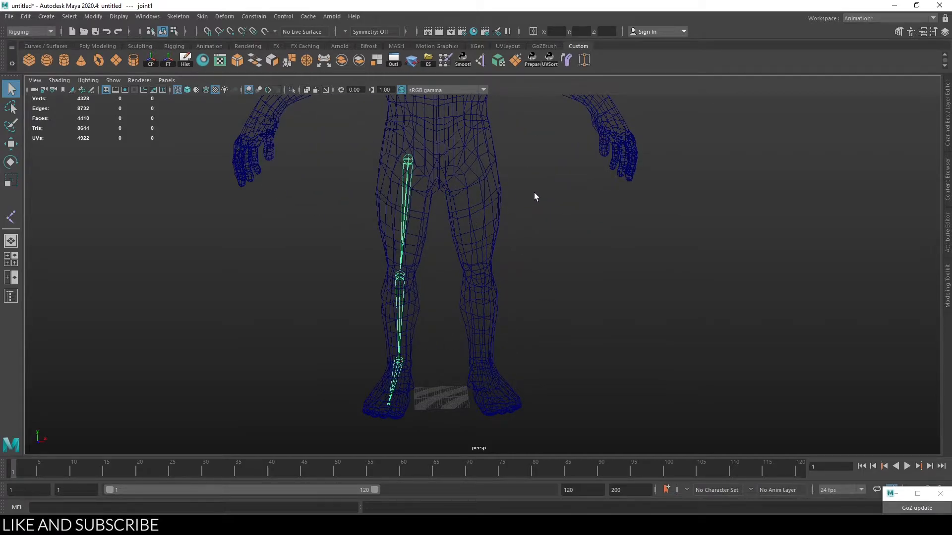
scroll(520, 290, "down", 5)
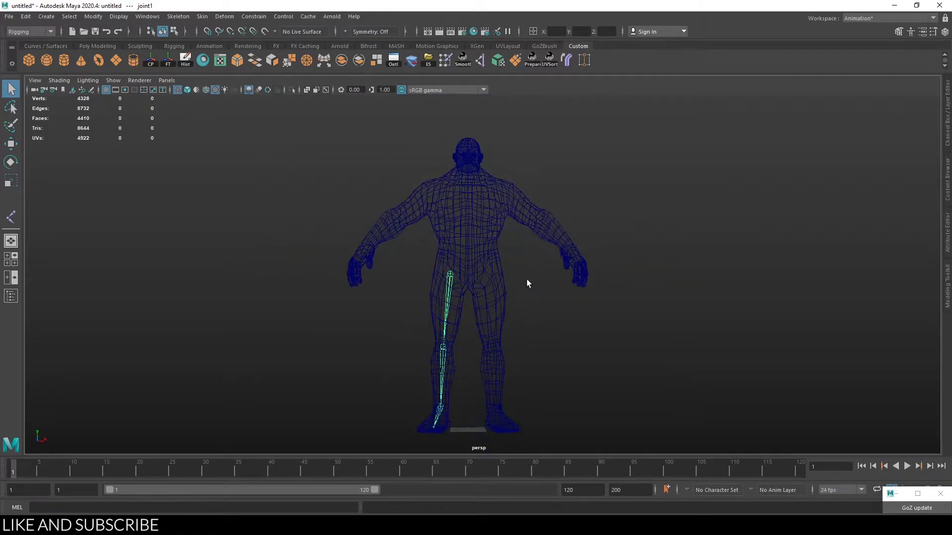
Step: Create a separate joint at the centre of the pelvis in the front view, snapped to the grid
key("space")
key("space")
scroll(443, 209, "up", 3)
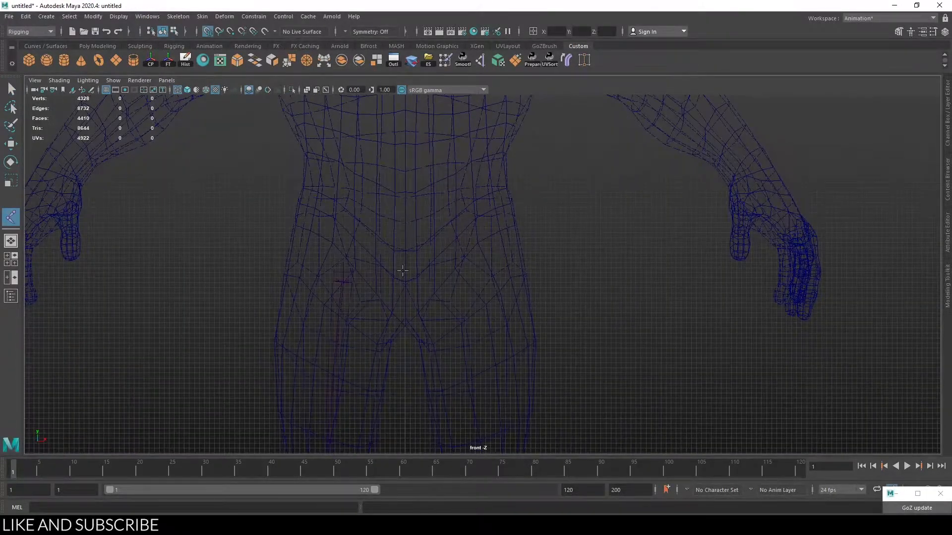
scroll(400, 270, "up", 3)
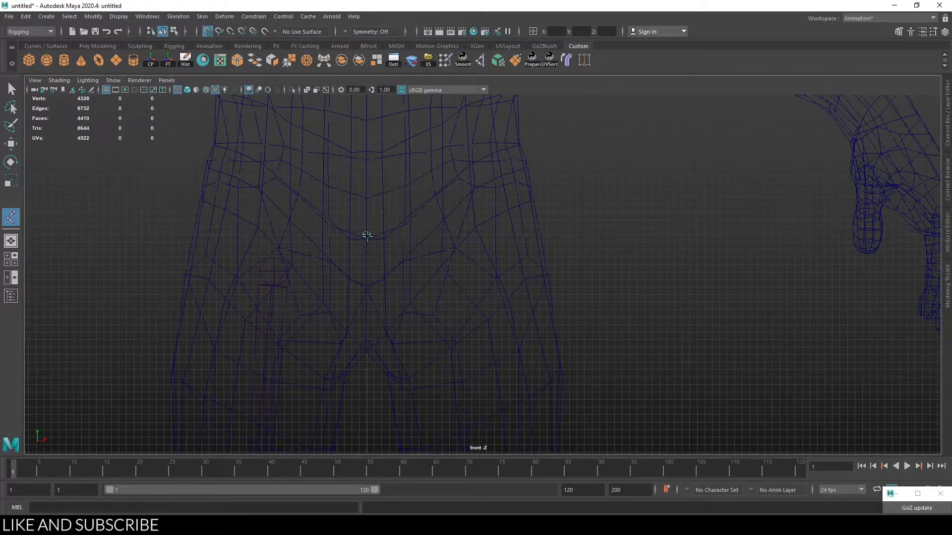
left_click(366, 264)
key("Return")
Step: Parent the right hip joint under the central pelvis joint
left_click(274, 268)
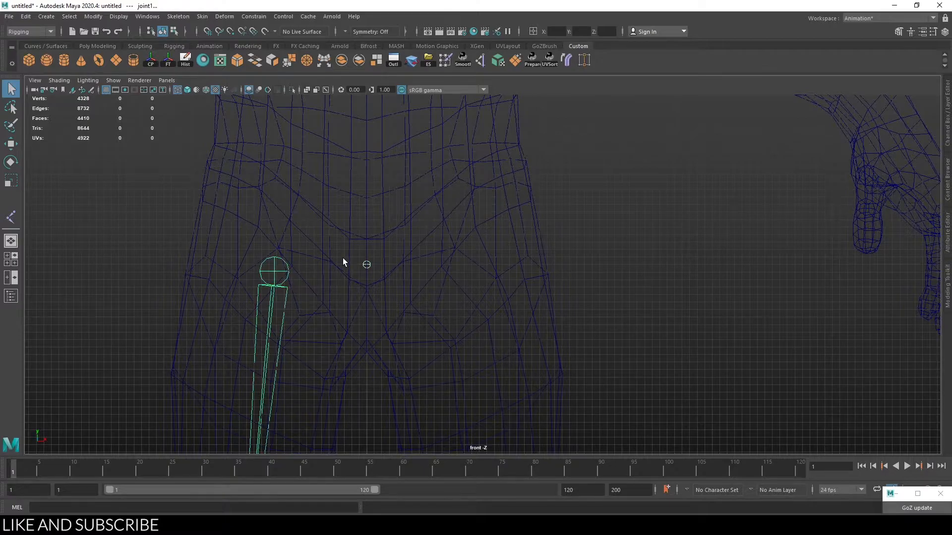
left_click(366, 264, "shift")
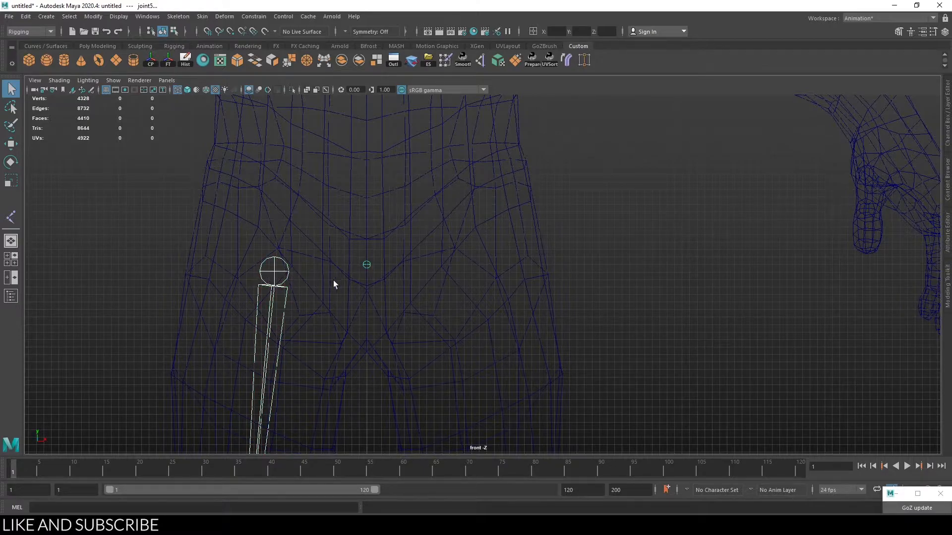
key("p")
left_click(368, 265)
scroll(382, 267, "down", 2)
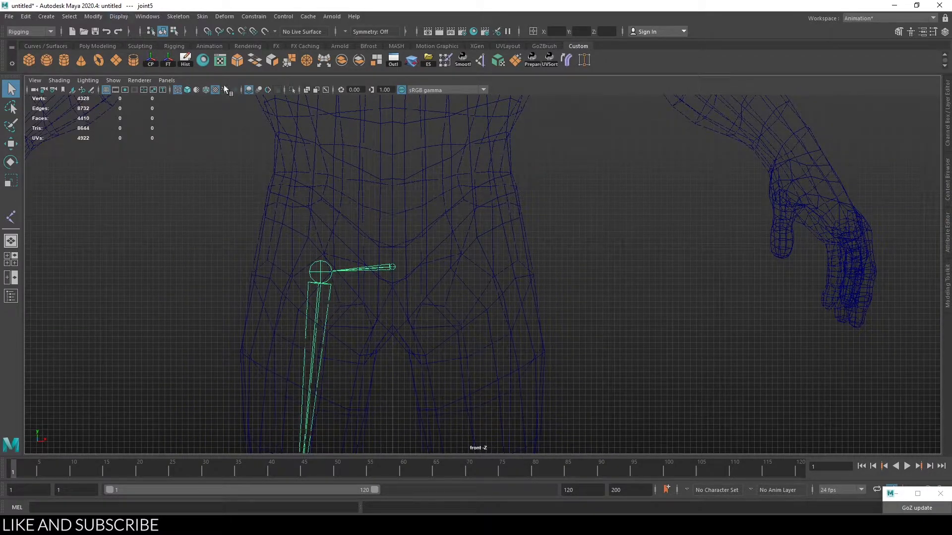
Step: Mirror the right leg's joint chain to the left leg from the hip joint, then undo the mirroring
scroll(382, 278, "down", 3)
left_click(381, 281)
scroll(469, 225, "down", 3)
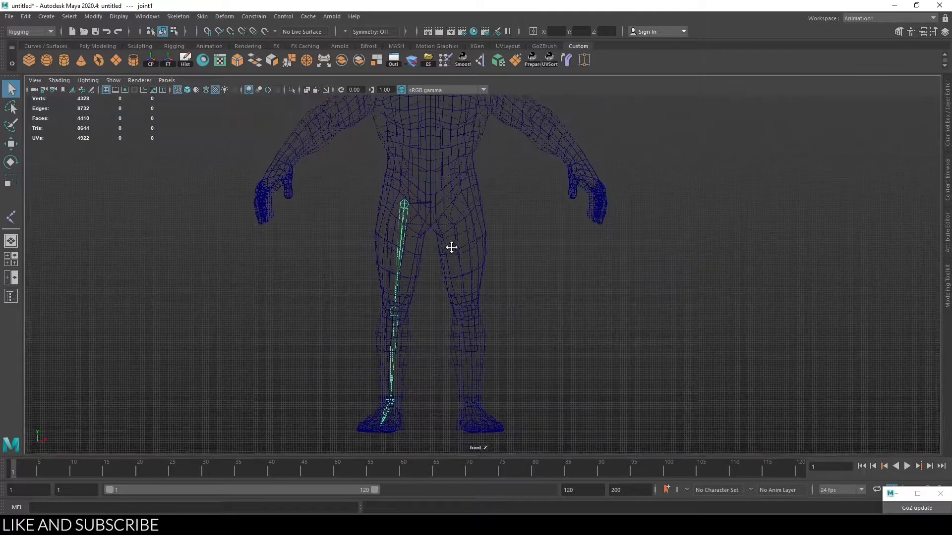
left_click(186, 20)
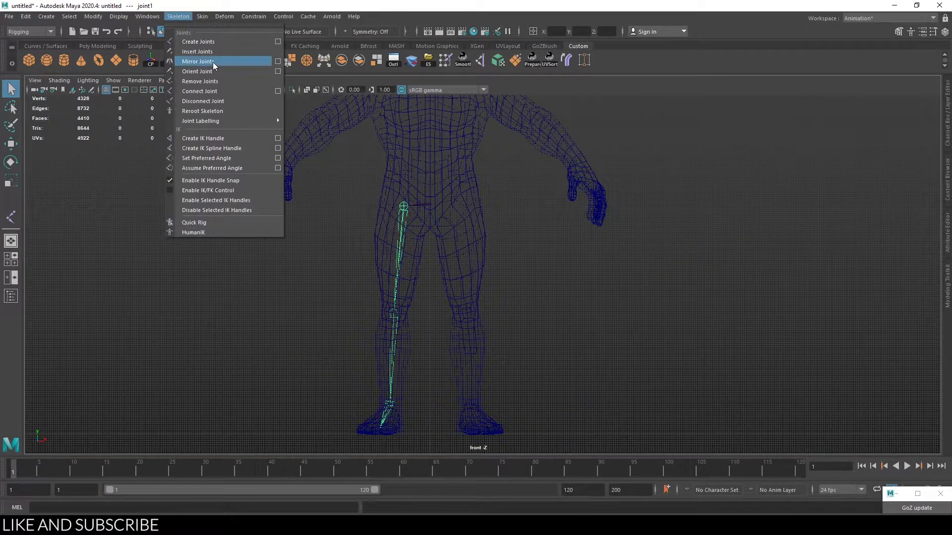
left_click(213, 61)
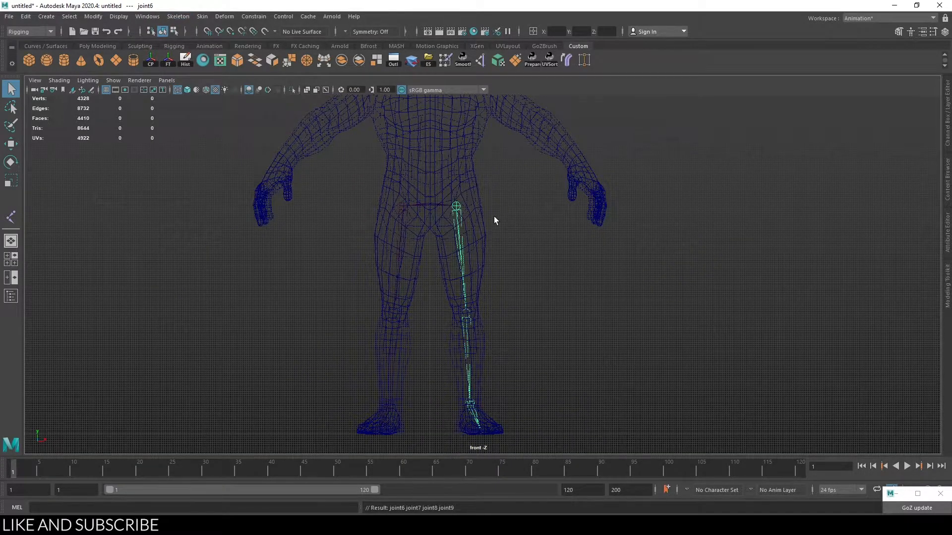
scroll(440, 209, "up", 4)
left_click(387, 147)
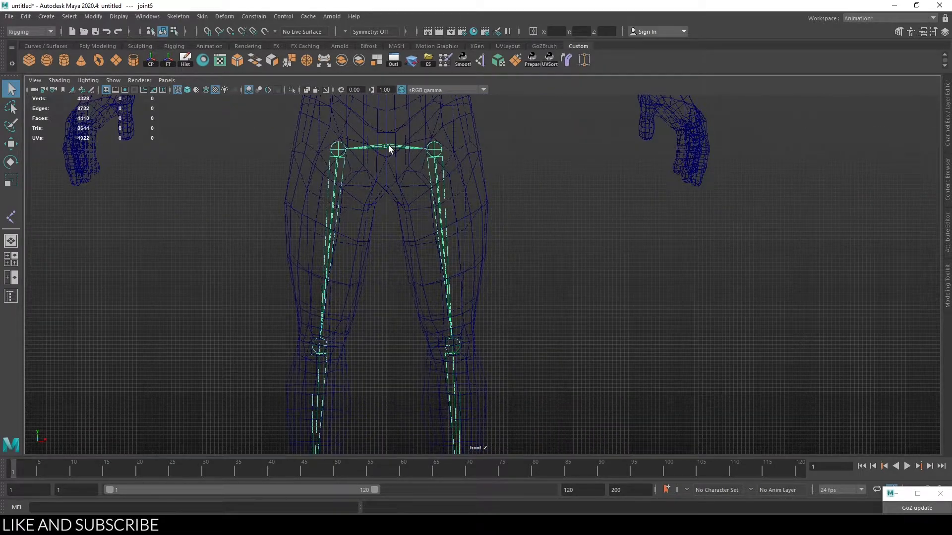
scroll(471, 218, "down", 2)
scroll(477, 216, "down", 1)
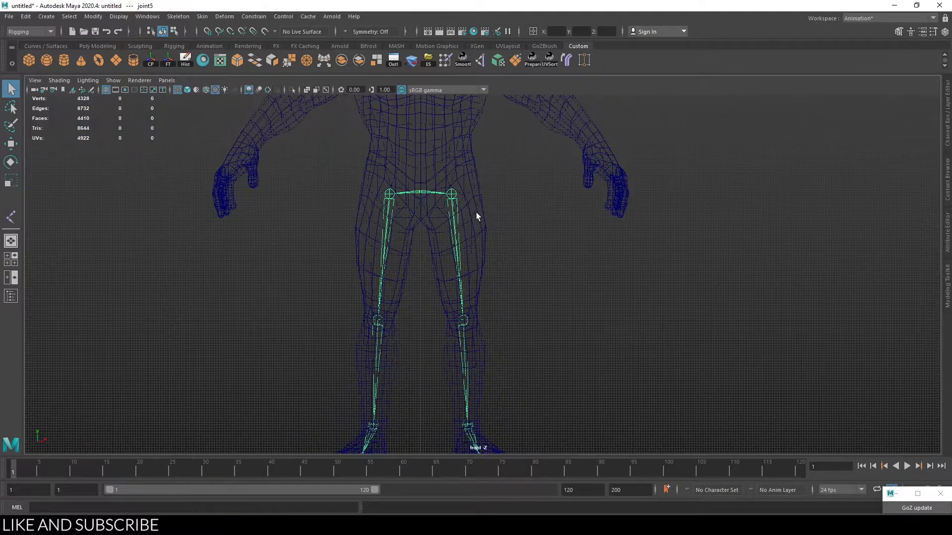
key("ctrl+z")
key("ctrl+z")
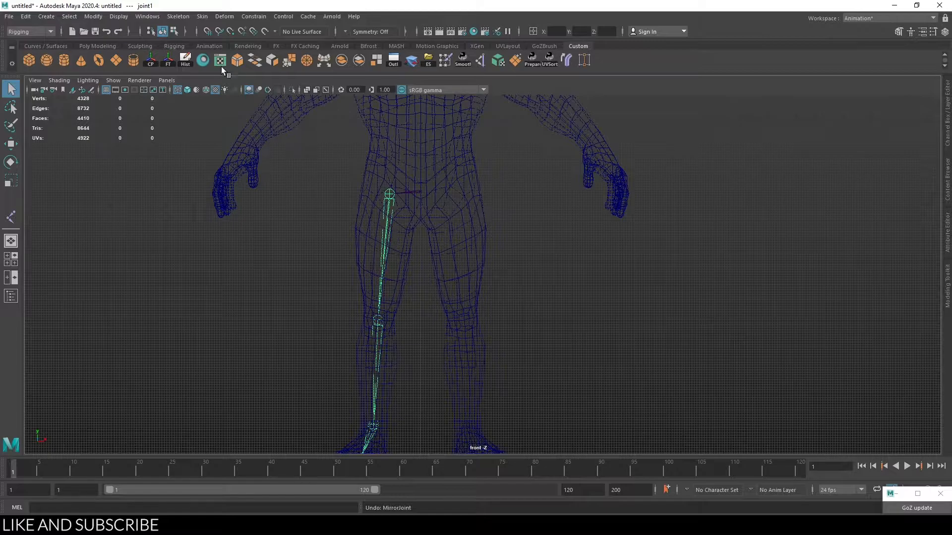
Step: Examine the Mirror Joint options for mirror plane and function, and compare the plane with the axes in the perspective view
left_click(178, 17)
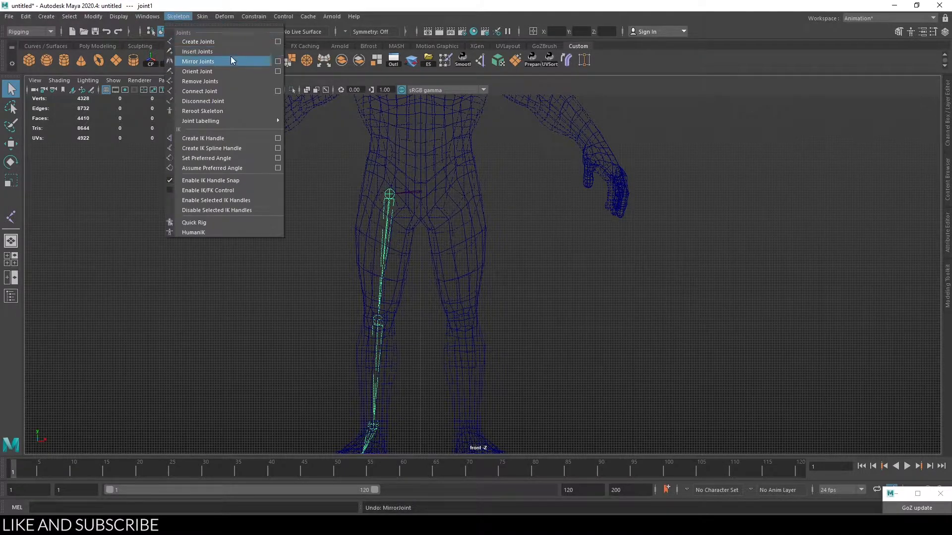
left_click(277, 61)
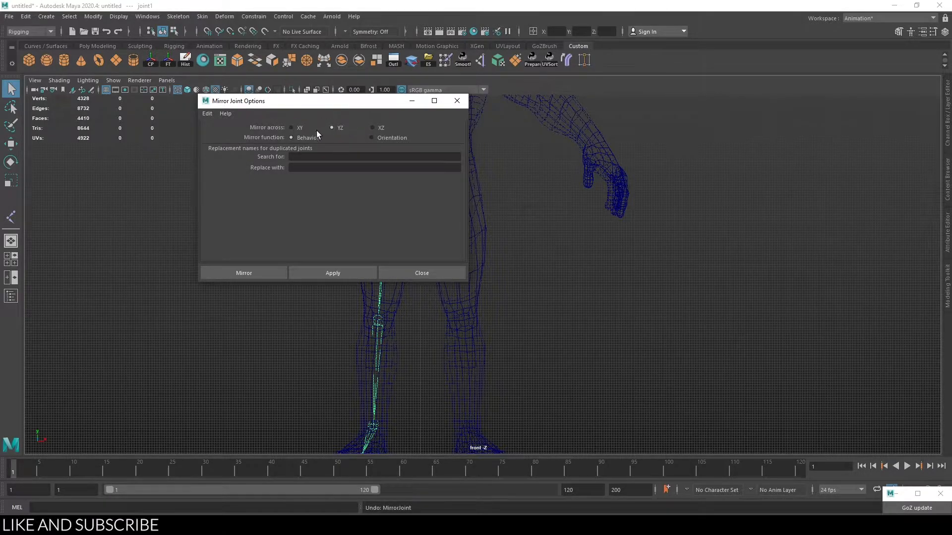
left_click_drag(311, 108, 244, 154)
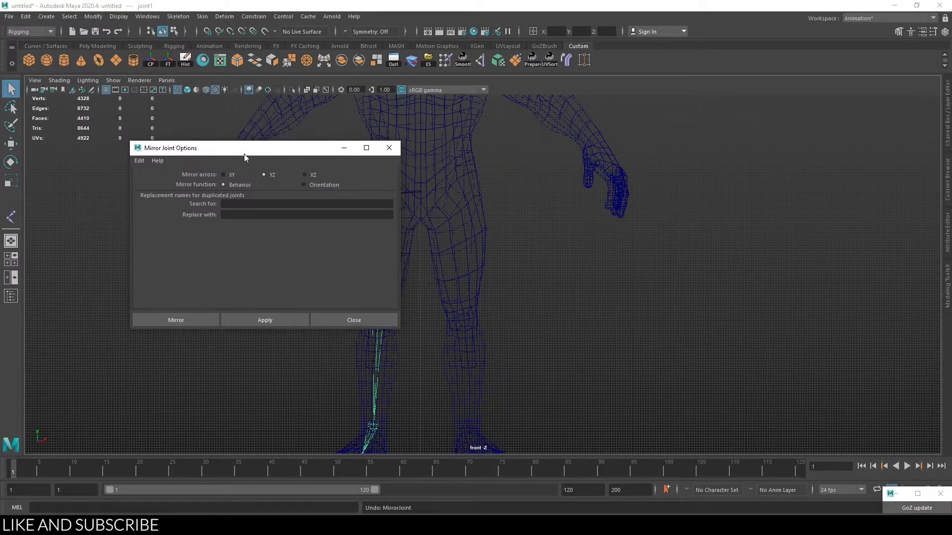
left_click(389, 148)
left_click(179, 16)
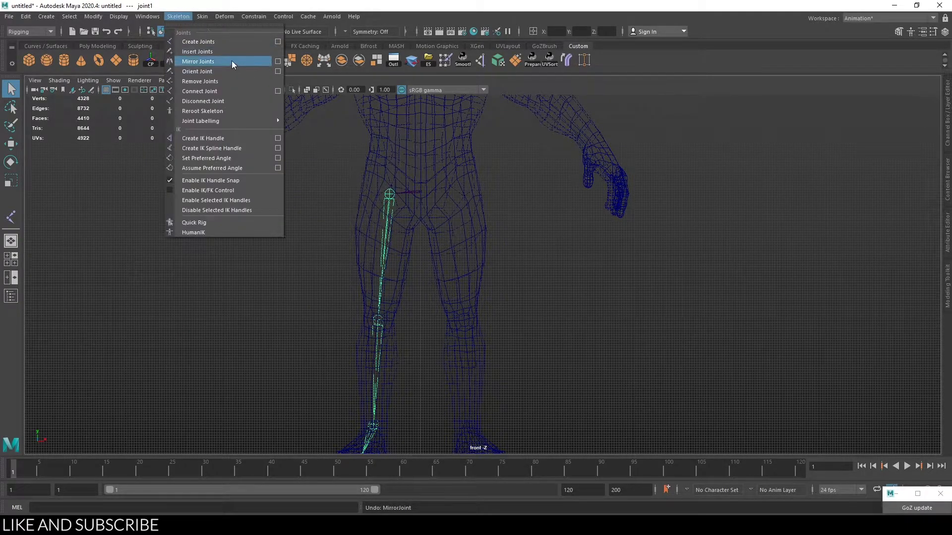
left_click(280, 62)
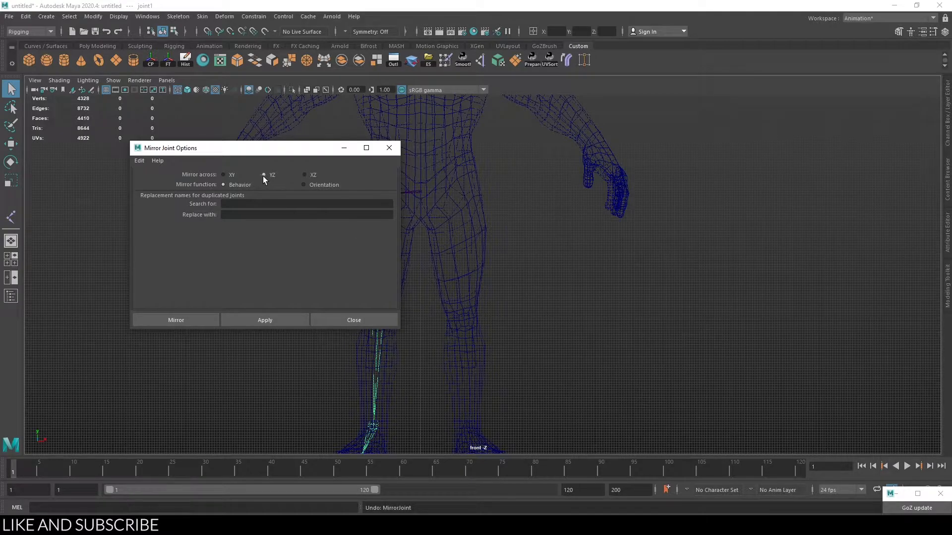
left_click(396, 150)
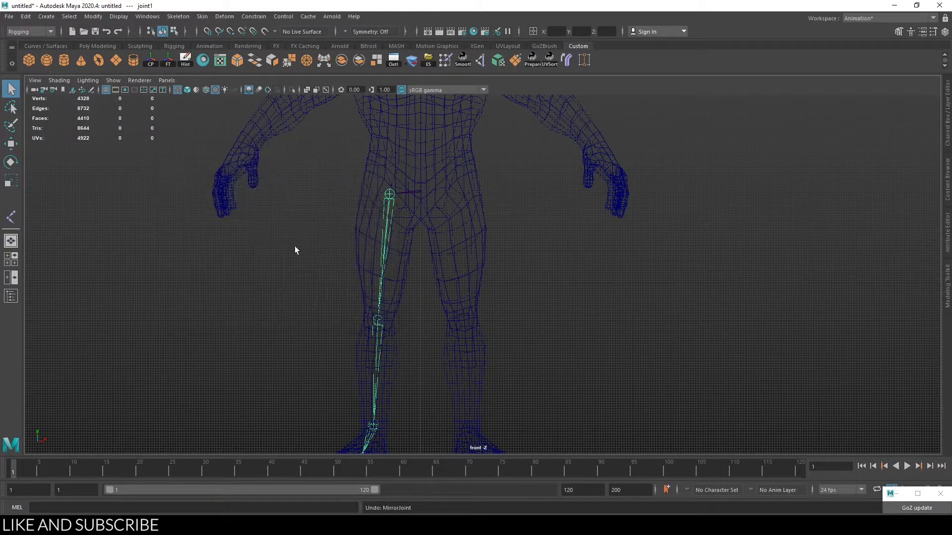
key("space")
key("space")
left_click_drag(437, 239, 85, 434, "alt")
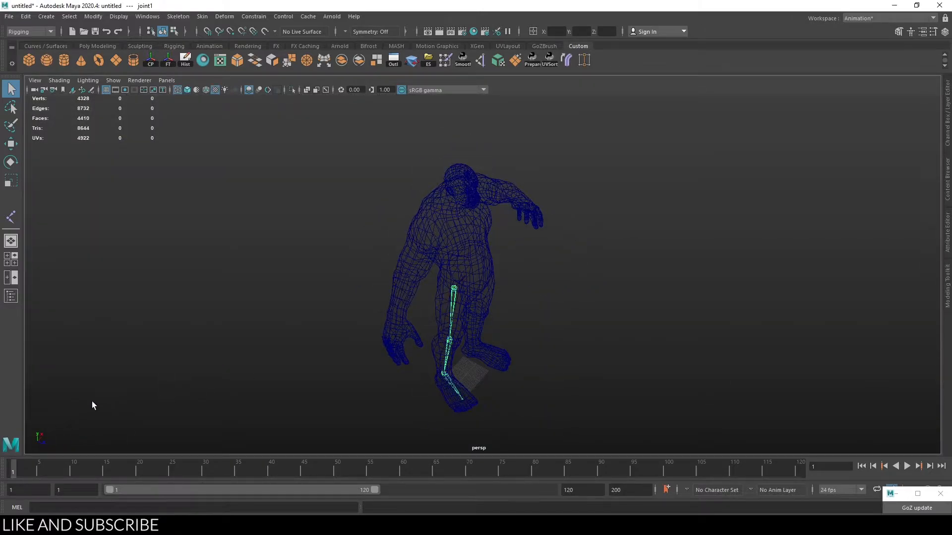
Step: Mirror the right leg's joint chain from the hip joint to the left leg
left_click_drag(302, 184, 361, 150, "alt")
left_click_drag(539, 386, 582, 359, "alt")
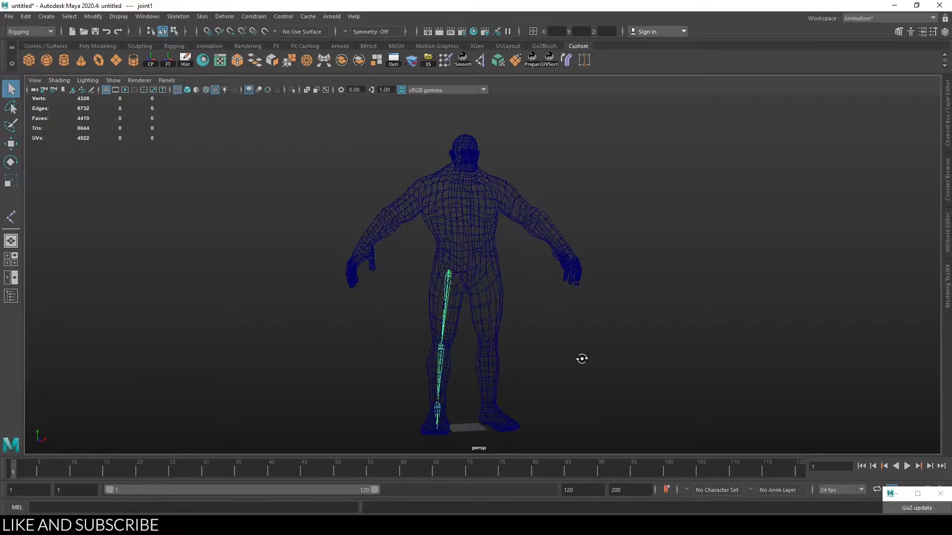
key("space")
key("space")
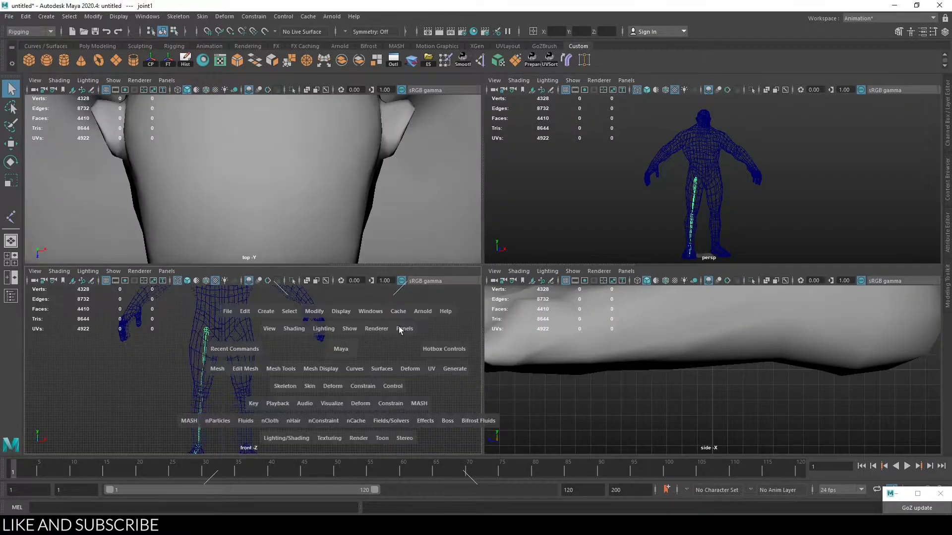
scroll(487, 296, "down", 5)
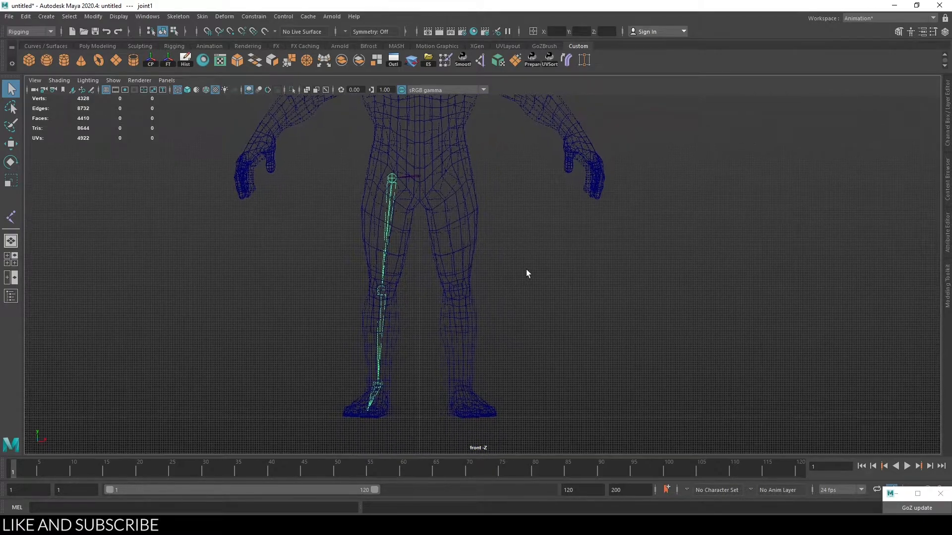
left_click(178, 17)
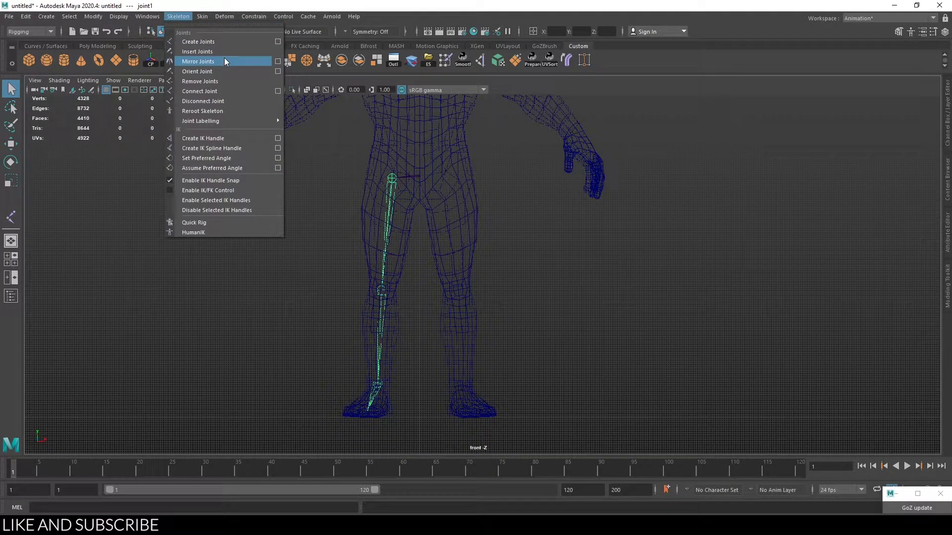
left_click(198, 61)
Step: Select the central pelvis joint, expand its hierarchy in the Outliner and rename it Root
left_click(421, 176)
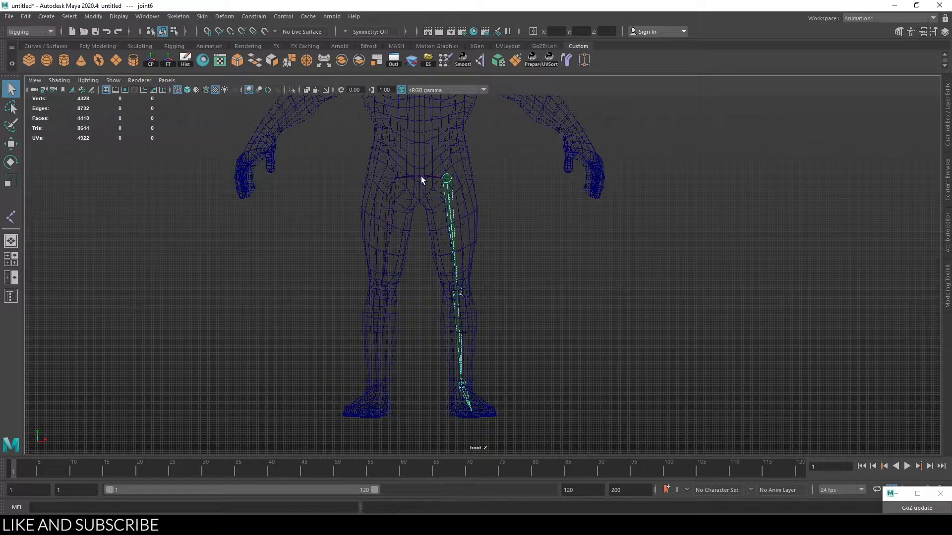
left_click(394, 67)
left_click(48, 227)
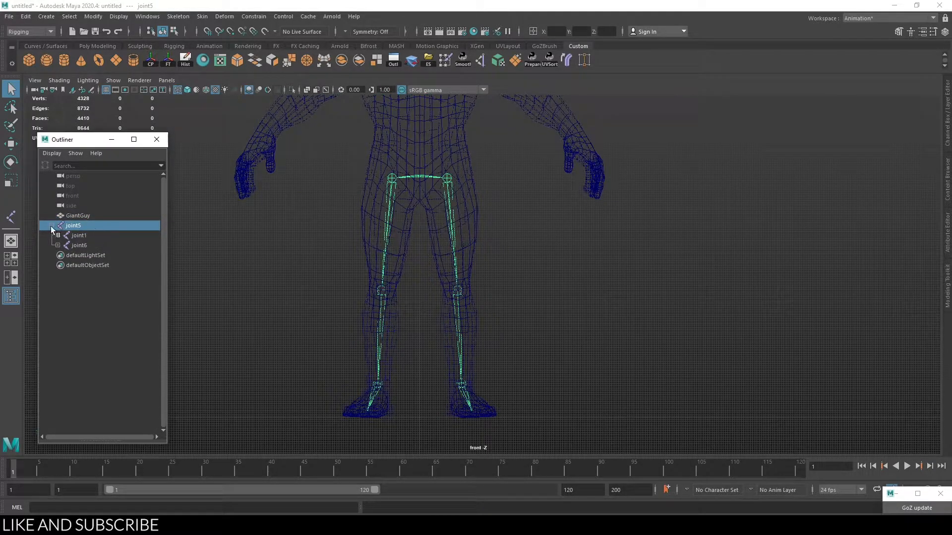
key("F2")
double_click(91, 225)
type("Root")
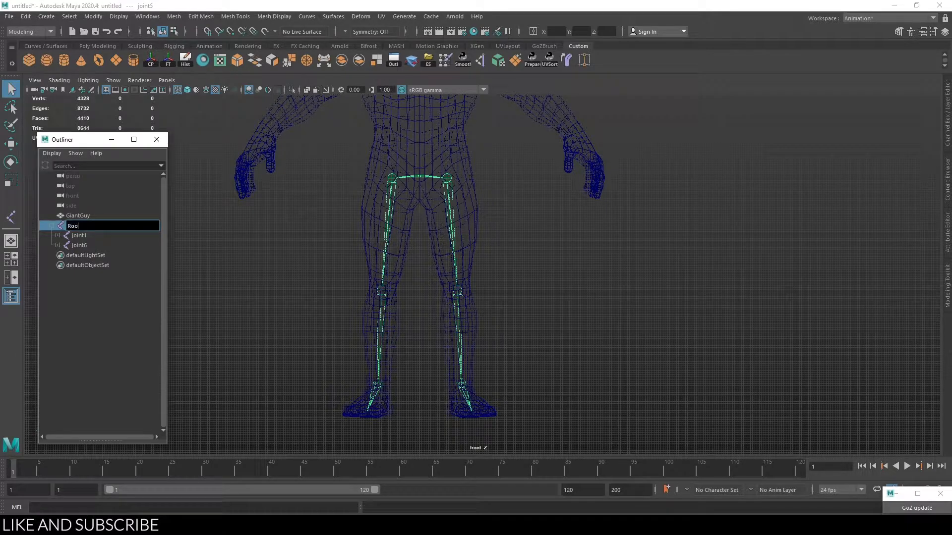
key("Return")
Step: Rename the two hip joints under Root as HipR for the right leg and HipL for the left leg
left_click(85, 237)
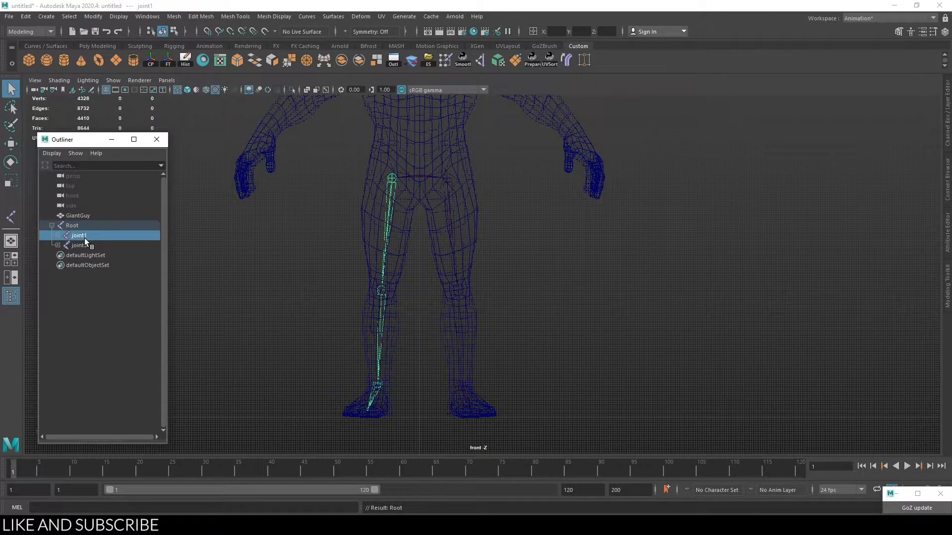
double_click(85, 237)
type("Hi")
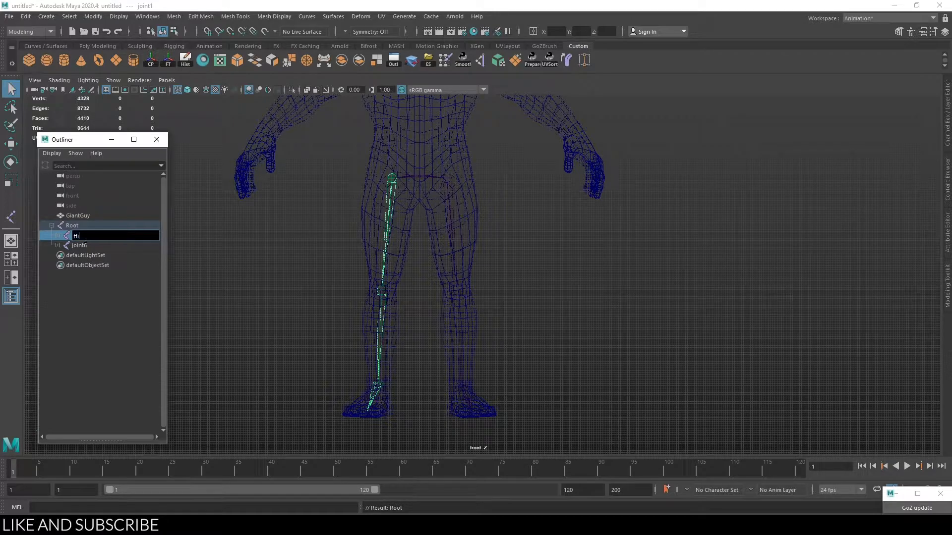
type("pR")
key("Return")
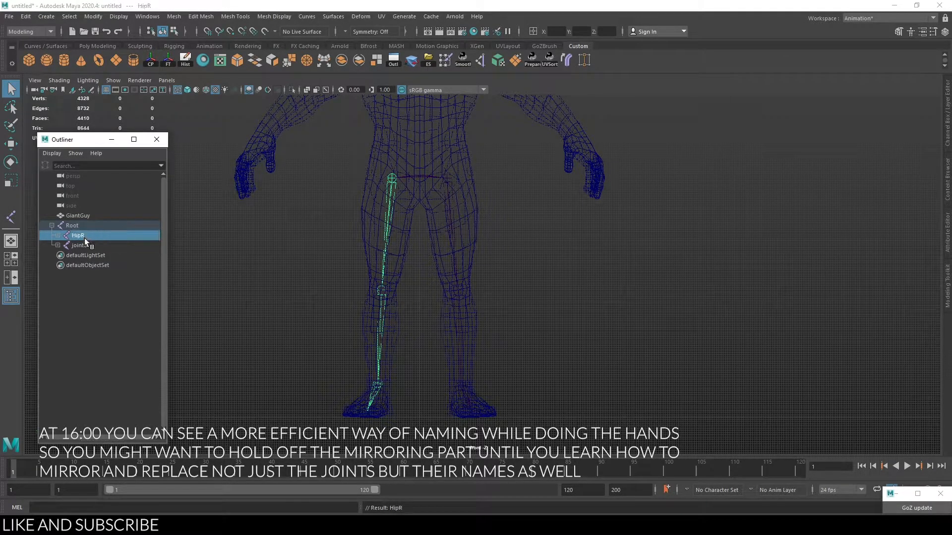
double_click(88, 245)
type("HipR")
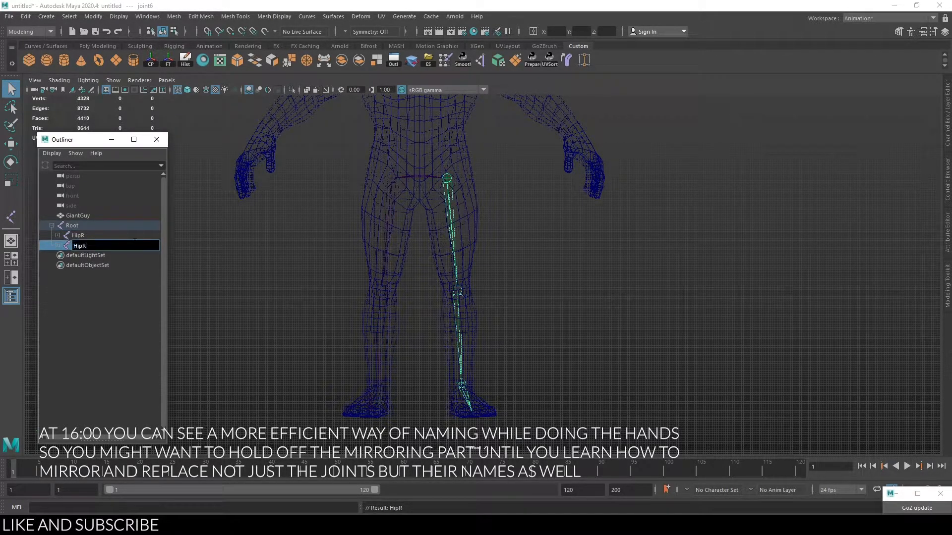
key("Return")
Step: Expand the HipL hierarchy and rename the left knee joint KneeL
left_click(57, 245)
left_click(81, 254)
double_click(81, 254)
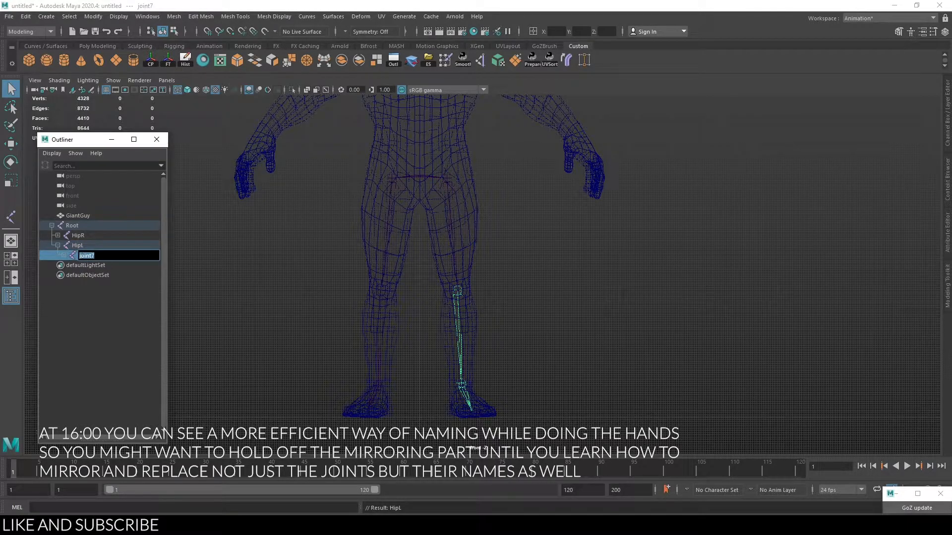
type("KneeL")
key("Return")
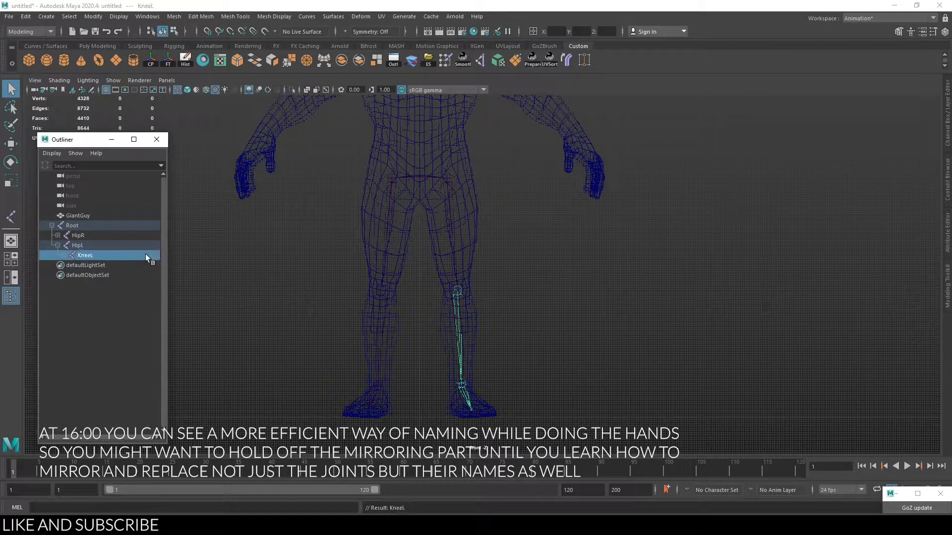
Step: Rename the two joints below KneeL as FootL and ToesL
left_click(65, 257)
double_click(89, 264)
type("FootL")
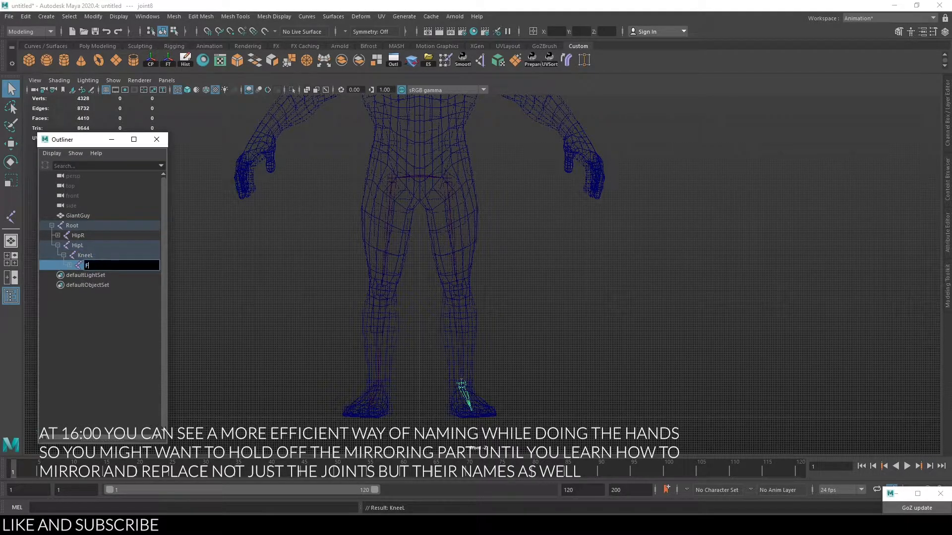
key("Return")
left_click(69, 266)
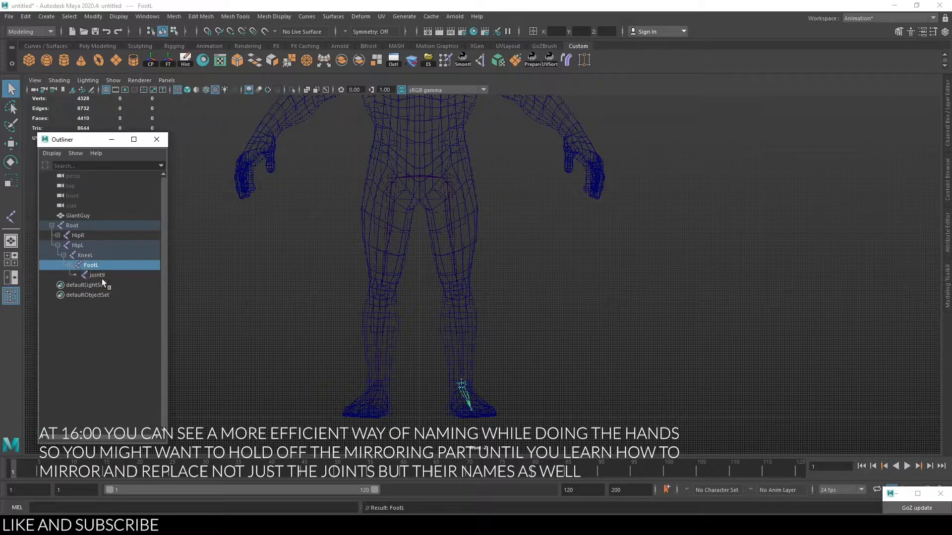
double_click(98, 275)
type("ToesL")
key("Return")
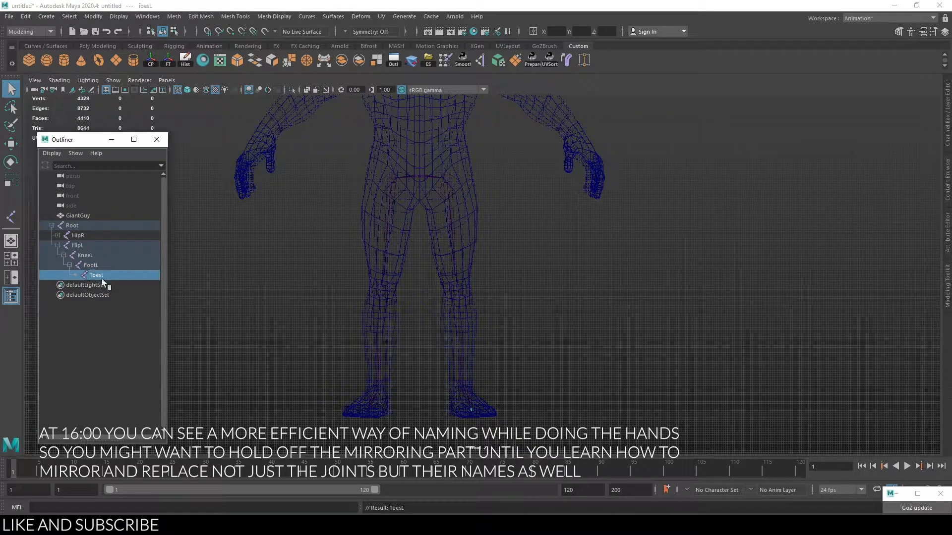
Step: Expand the whole HipR hierarchy and rename the right knee joint KneeR
left_click(57, 235)
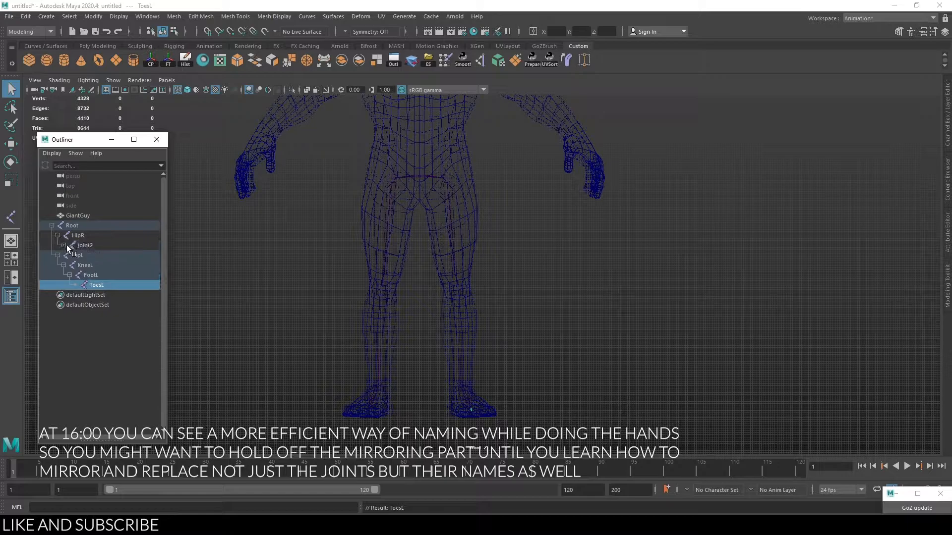
left_click(64, 245, "shift")
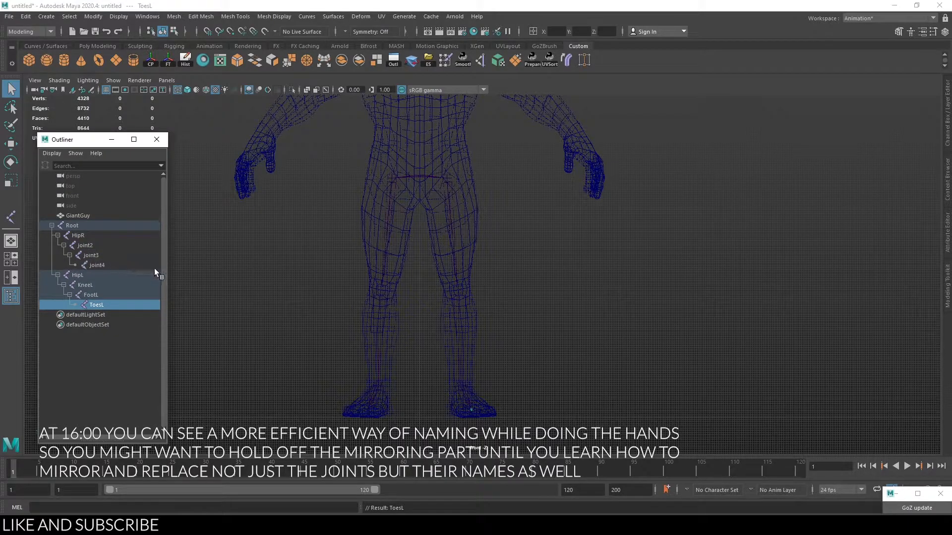
double_click(87, 246)
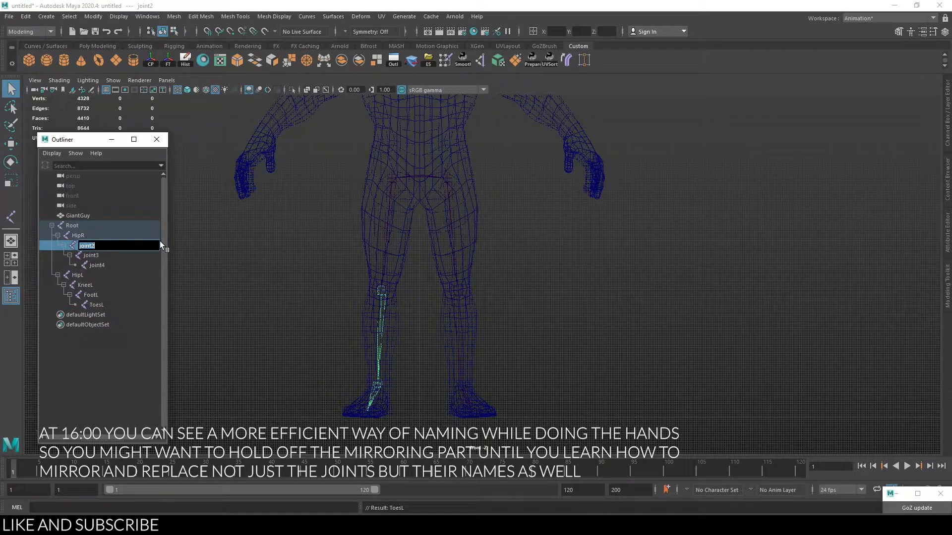
type("KneeR")
key("Return")
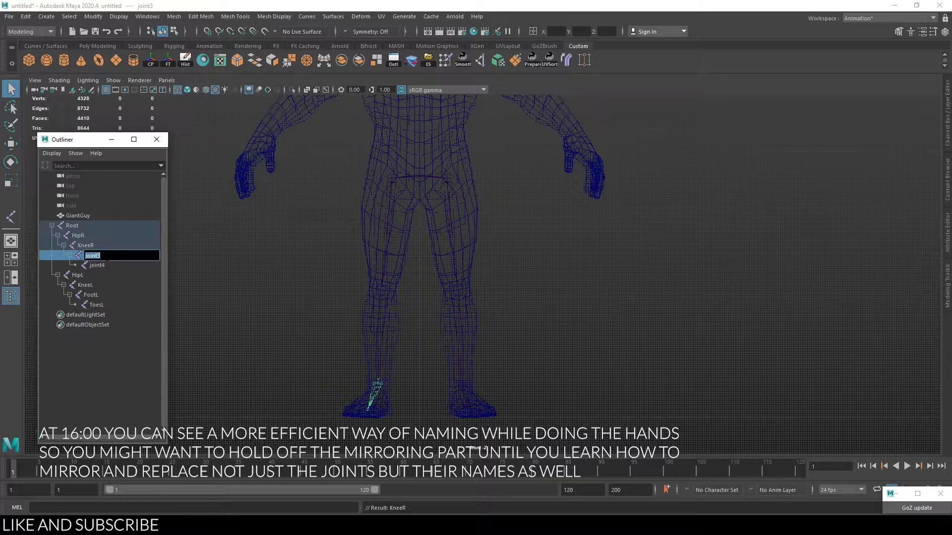
Step: Rename the two joints below KneeR as FootR and ToesR, and collapse both hip hierarchies
key("Return")
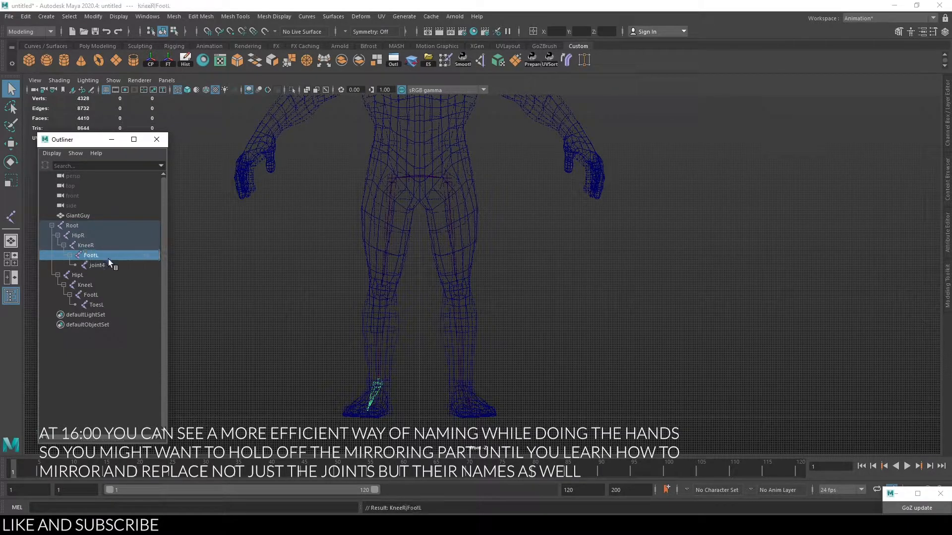
double_click(108, 260)
type("ToesR")
key("Return")
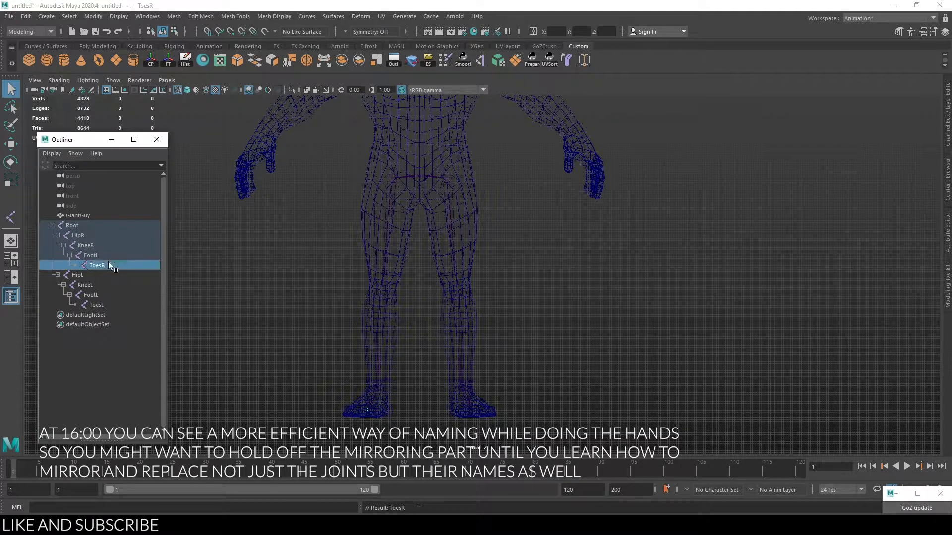
left_click(72, 226)
left_click(57, 274)
left_click(58, 235)
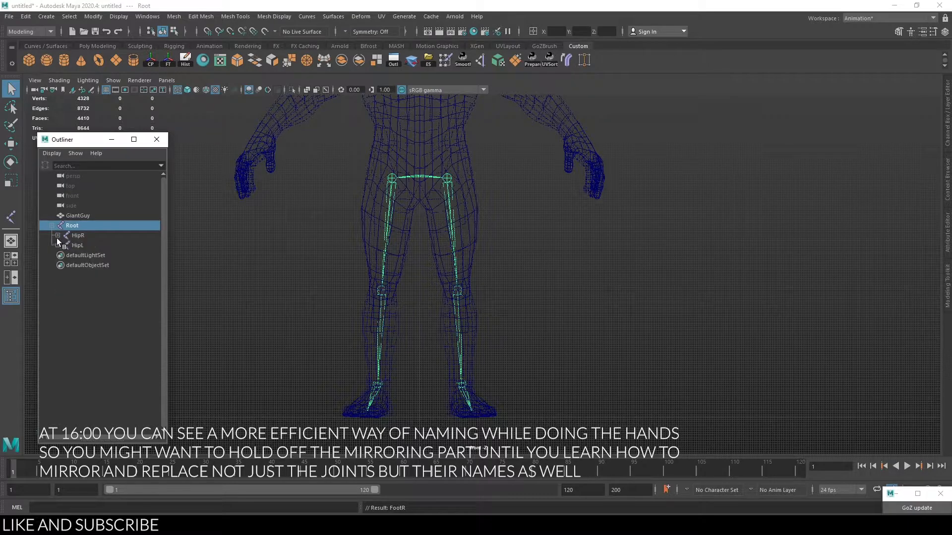
Step: Select the Root joint between the hips and close the Outliner
left_click(89, 236)
left_click(421, 174)
middle_click_drag(420, 174, 437, 323, "alt")
right_click_drag(438, 297, 522, 302, "alt")
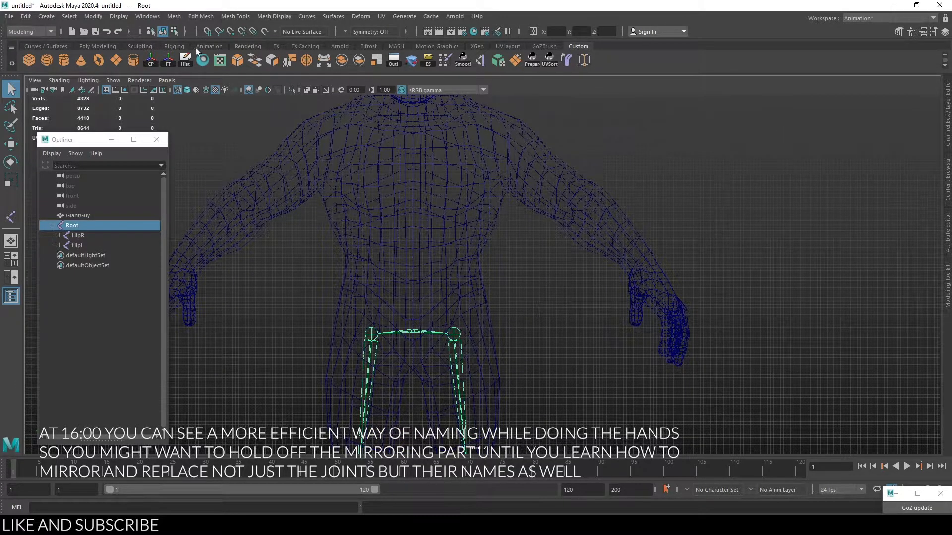
left_click(156, 139)
Step: Switch the menu set to Rigging
key("space")
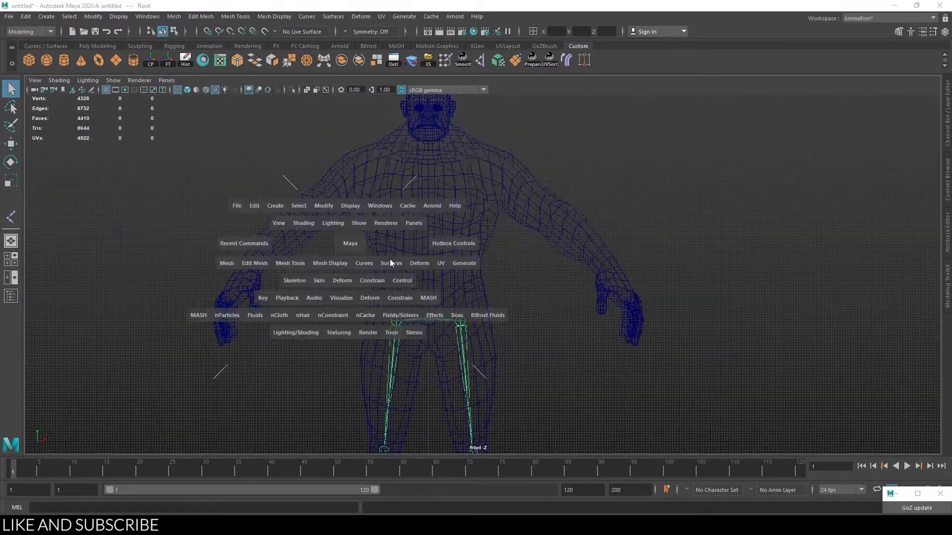
key("space")
left_click_drag(529, 233, 491, 255, "alt")
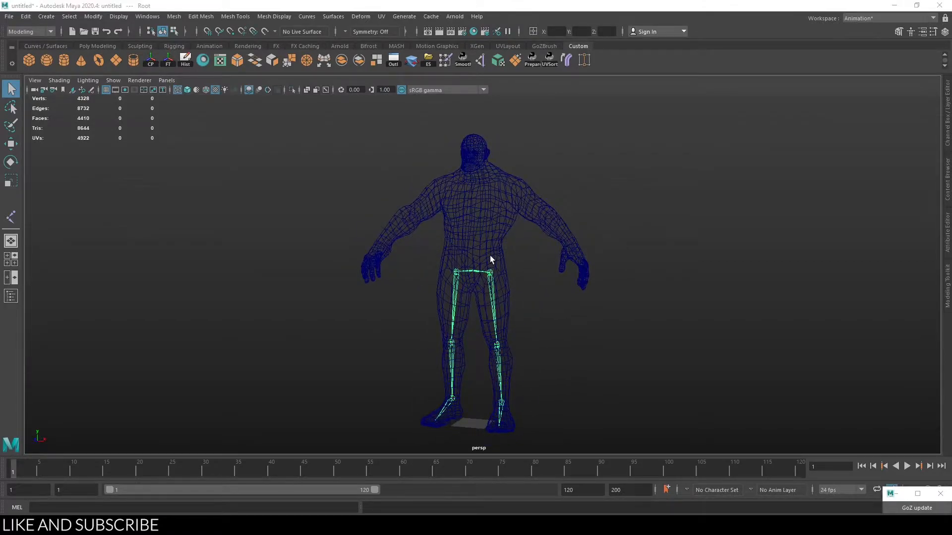
key("space")
key("space")
right_click_drag(367, 284, 551, 323, "alt")
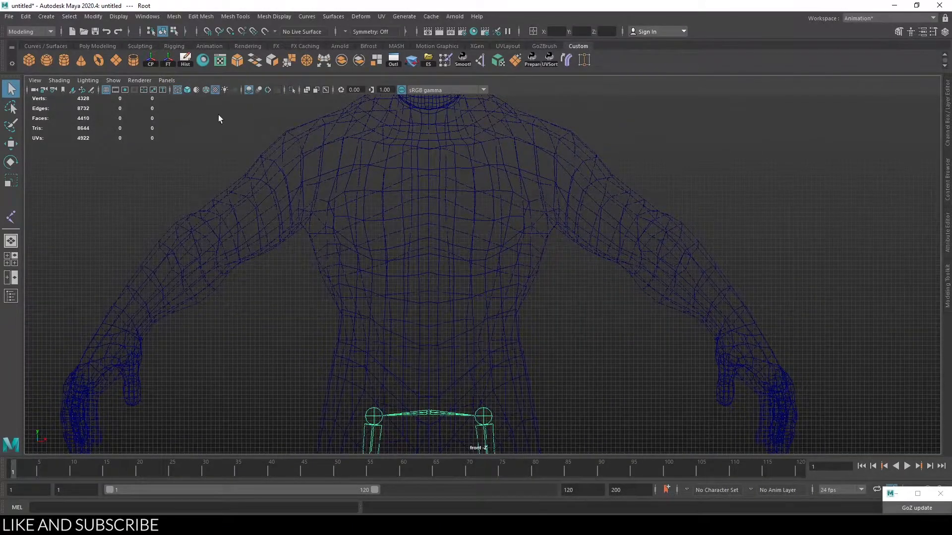
left_click(173, 17)
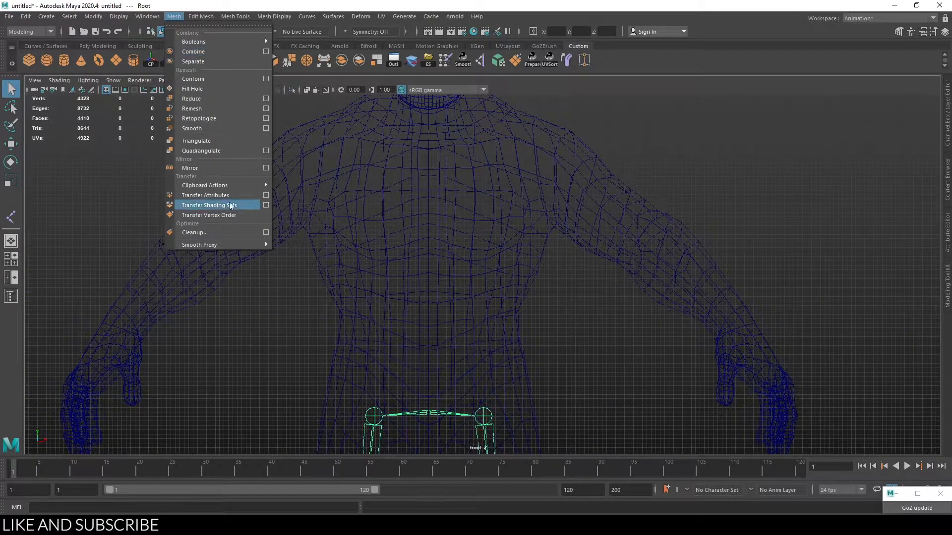
left_click(19, 31)
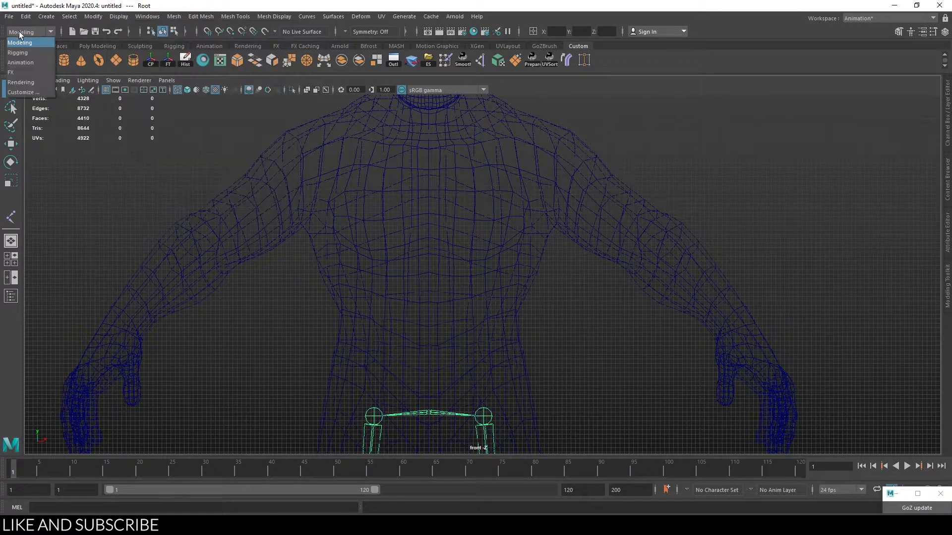
left_click(38, 52)
Step: Create a grid-snapped chain of three spine joints up the torso's centre in the front view and parent it under Root
left_click(178, 16)
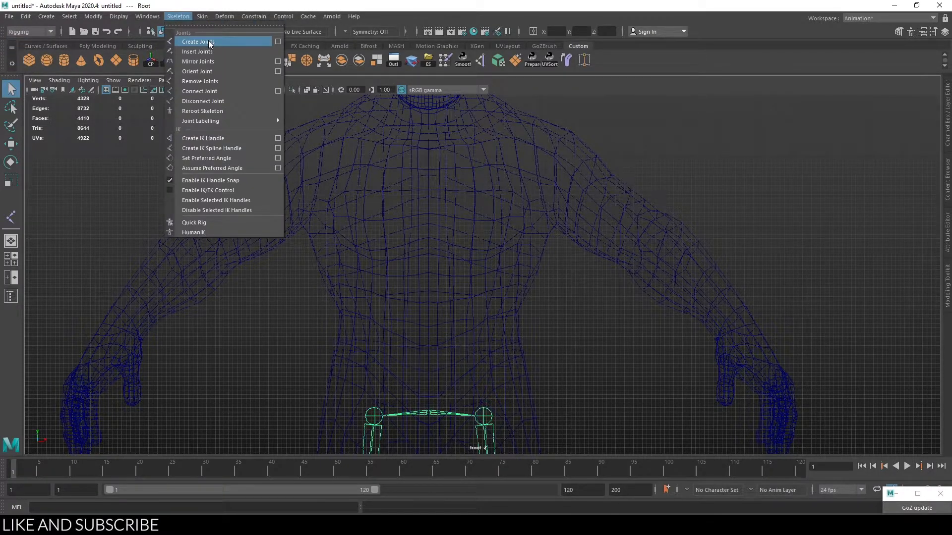
left_click(211, 46)
middle_click_drag(426, 297, 457, 295, "alt")
key("x")
key("x")
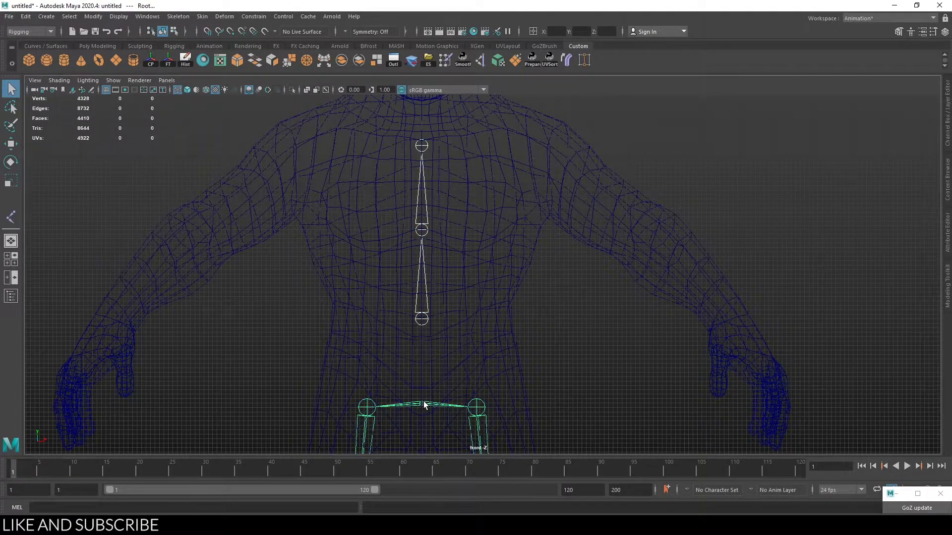
left_click(424, 400)
Step: Move the three spine joints one by one in the perspective view to fit the torso's profile
scroll(428, 304, "down", 5)
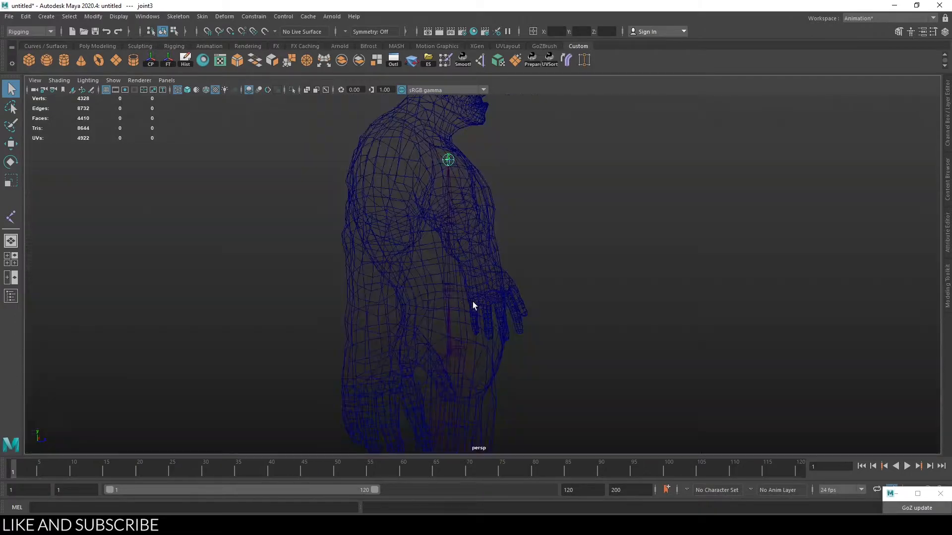
left_click(451, 290)
key("w")
left_click_drag(482, 256, 485, 256)
key("q")
left_click(452, 230)
key("w")
left_click_drag(481, 188, 477, 186)
left_click(447, 159)
left_click_drag(480, 123, 609, 159)
Step: Create a two-joint clavicle-to-shoulder chain in the front view and parent it under the topmost spine joint
scroll(516, 328, "down", 4)
left_click_drag(615, 243, 481, 276, "alt")
key("space")
middle_click_drag(480, 276, 485, 316, "alt")
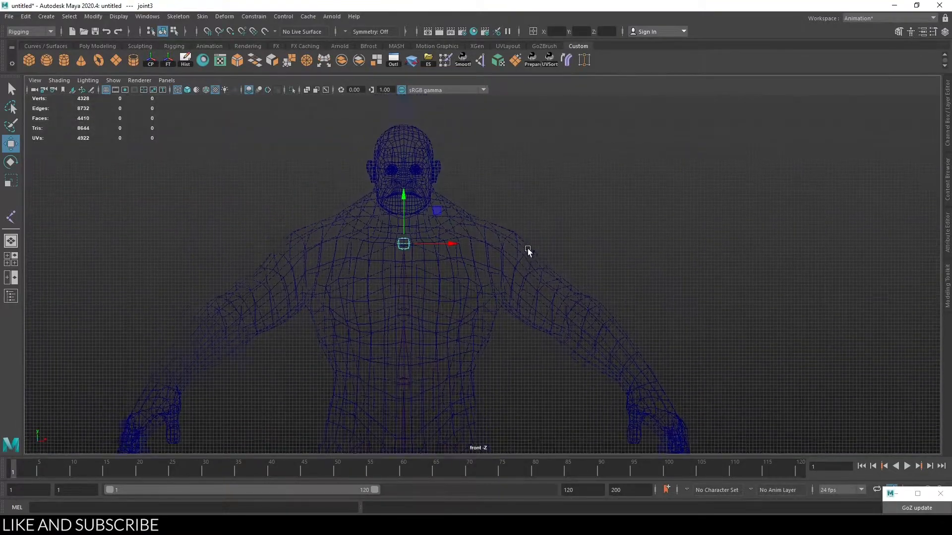
scroll(527, 244, "up", 3)
middle_click_drag(328, 100, 331, 136, "alt")
right_click_drag(353, 126, 427, 188, "alt")
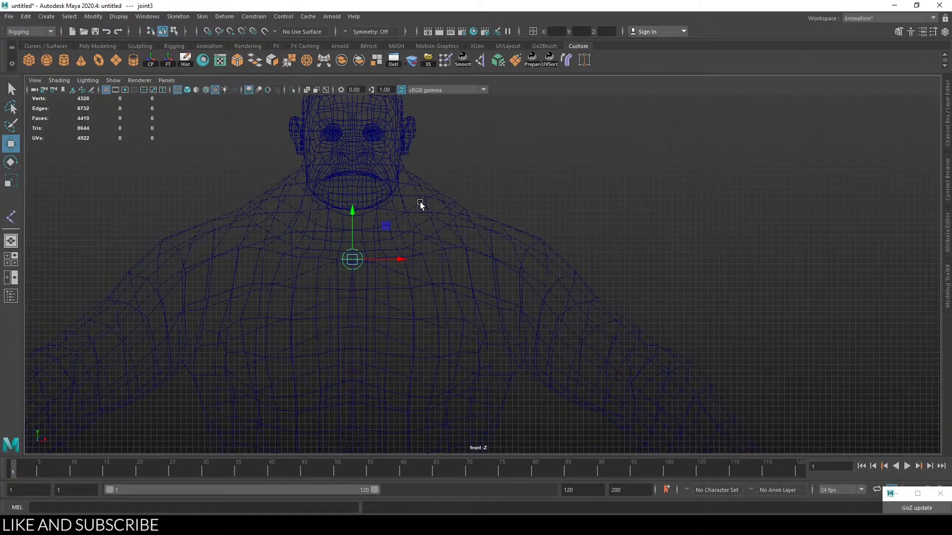
left_click(177, 16)
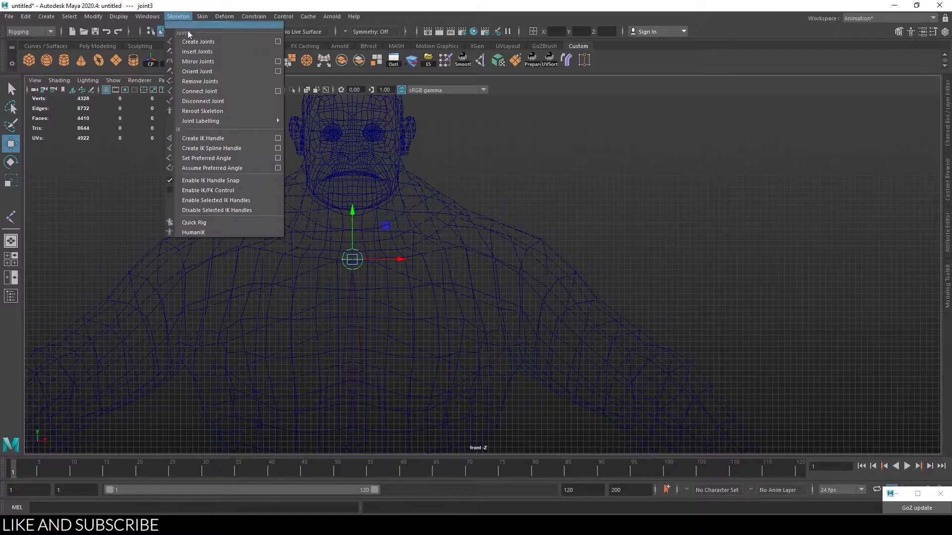
left_click(201, 39)
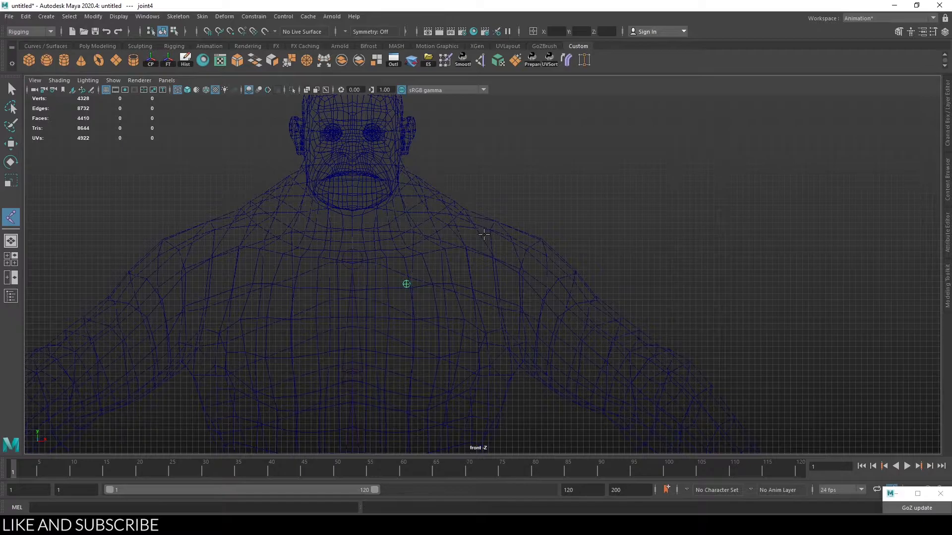
left_click(504, 239)
key("Return")
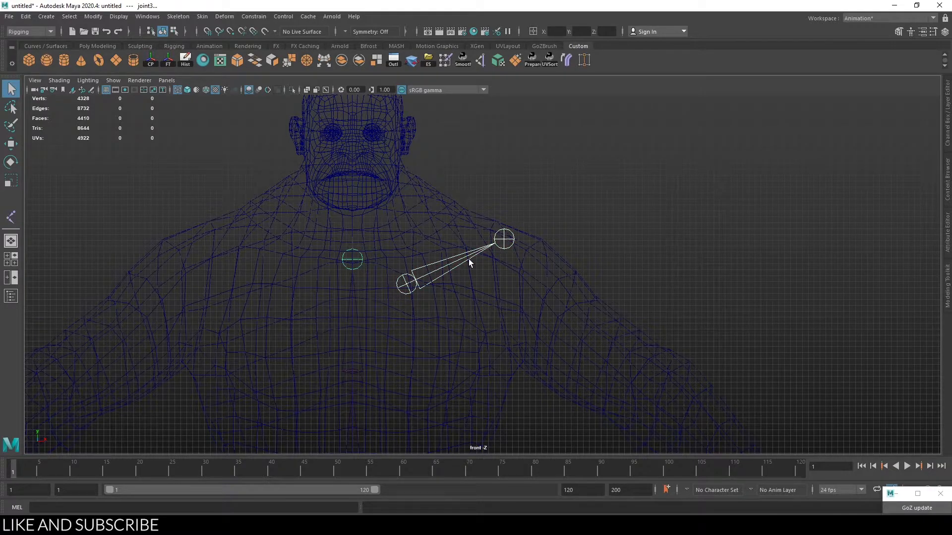
left_click(370, 267)
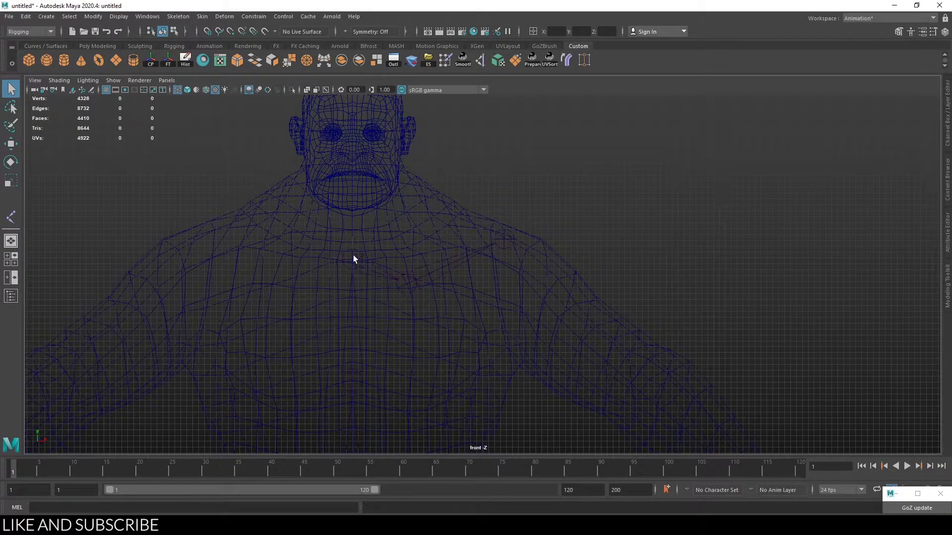
left_click(353, 256)
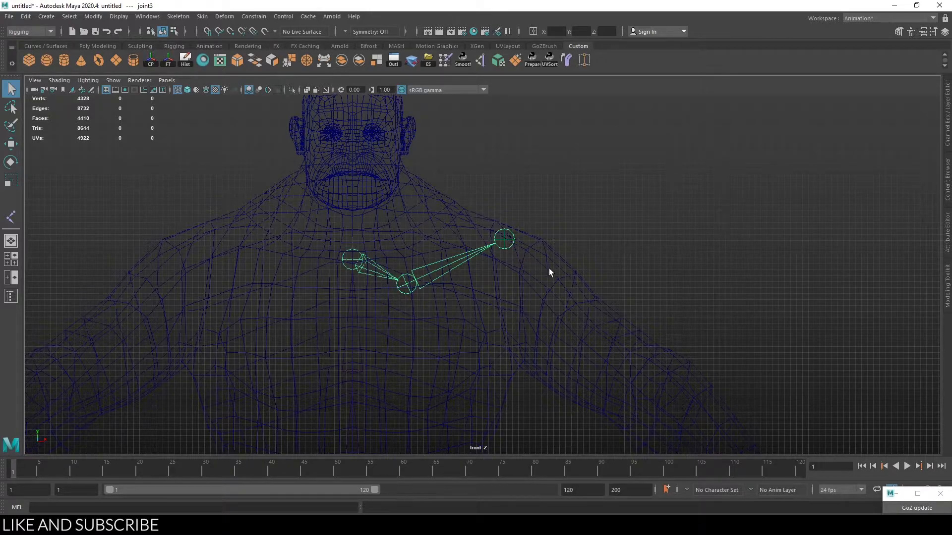
Step: Move the shoulder joint slightly down in the front view to fit inside the top of the arm
middle_click_drag(631, 282, 517, 226, "alt")
scroll(480, 224, "down", 1)
left_click(402, 197)
key("w")
left_click_drag(436, 161, 436, 174)
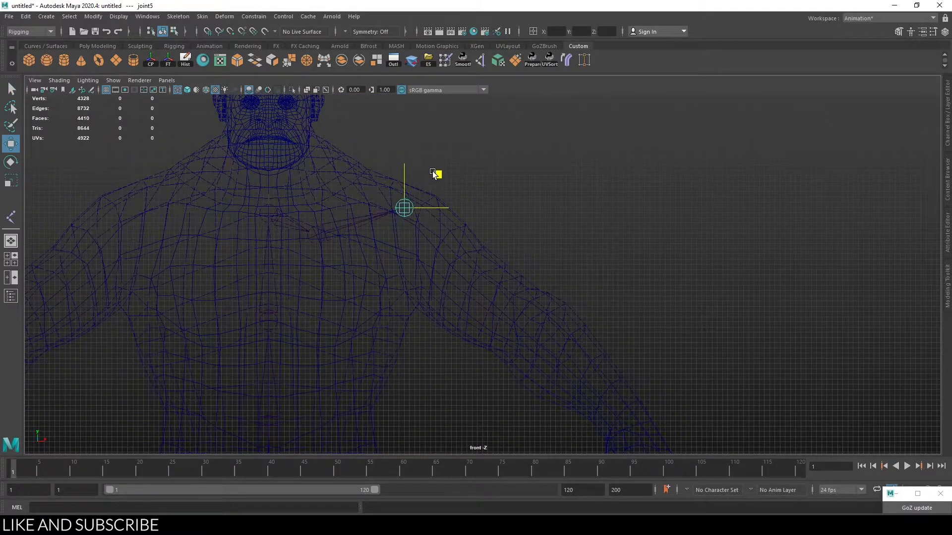
Step: Adjust the depth of the clavicle and shoulder joints in the perspective view so they sit inside the mesh
key("space")
key("space")
left_click_drag(699, 216, 557, 235, "alt")
left_click(466, 221)
left_click_drag(466, 222, 530, 222, "alt")
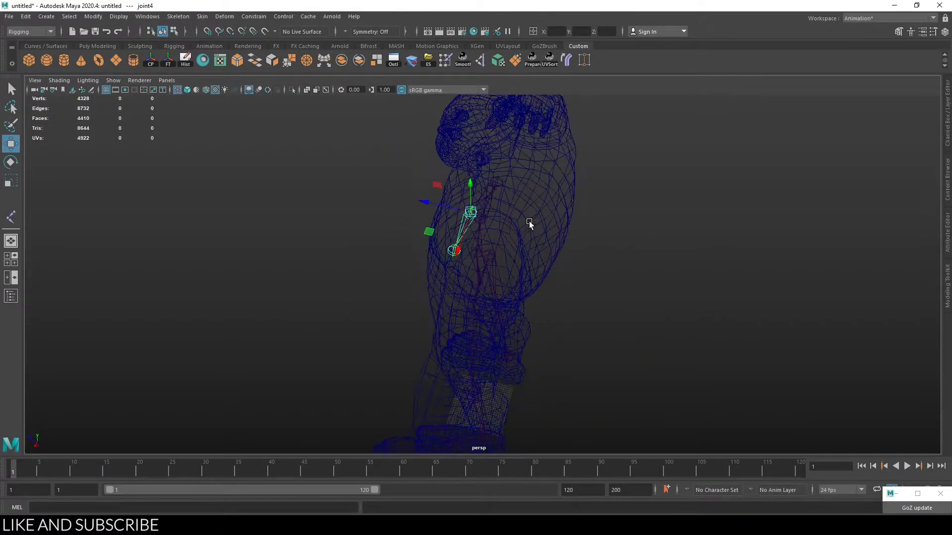
key("q")
left_click(455, 251)
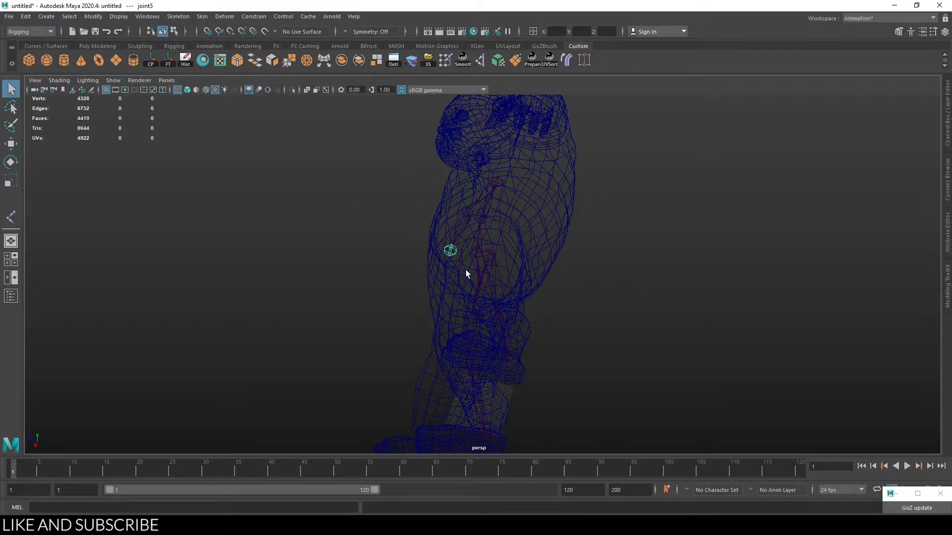
left_click_drag(463, 264, 545, 287, "alt")
key("w")
middle_click_drag(487, 278, 525, 272)
left_click_drag(524, 271, 578, 253, "alt")
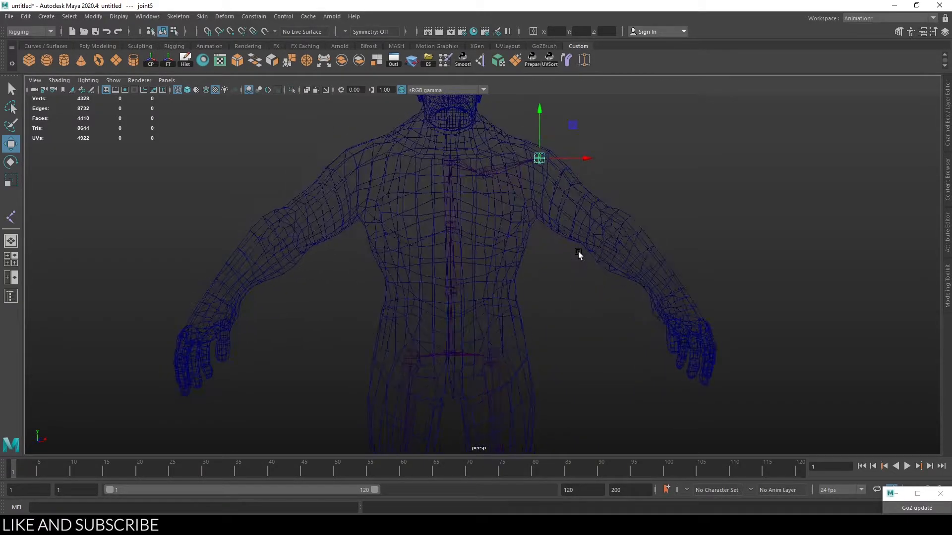
Step: Create an elbow-to-wrist joint chain down the arm in the front view and parent it under the shoulder joint
key("space")
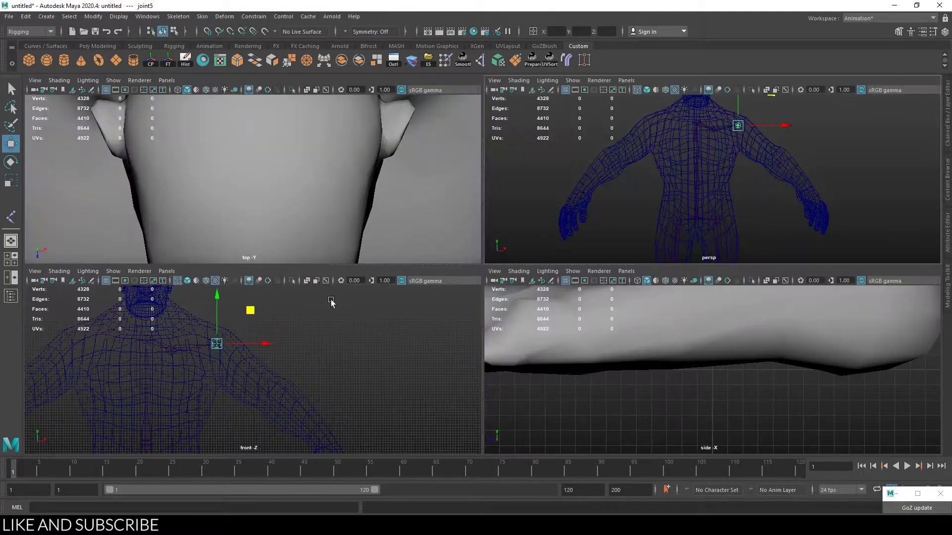
key("space")
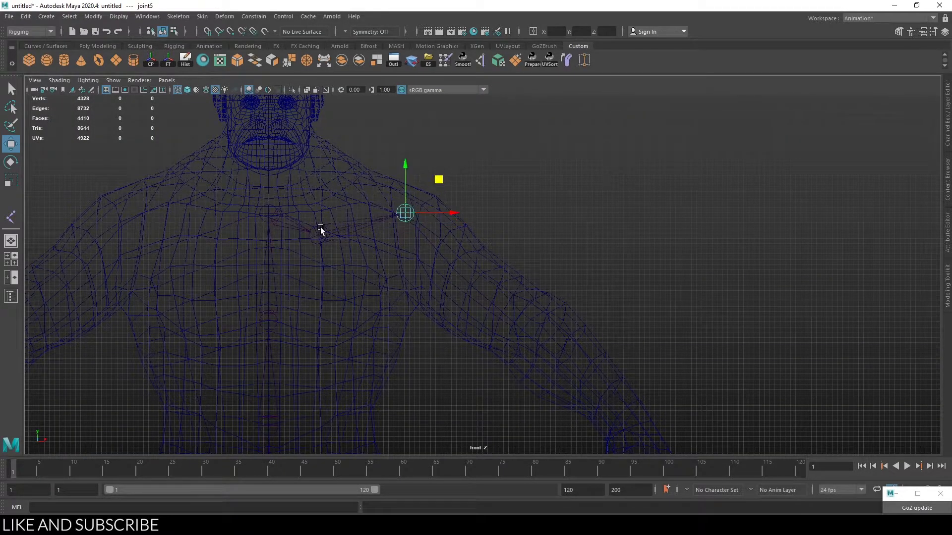
left_click(11, 217)
middle_click_drag(518, 327, 491, 262, "alt")
key("x")
key("v")
left_click(495, 257)
left_click(590, 343)
key("q")
Step: Move the elbow joint in depth and height in the perspective view to centre it in the arm
left_click_drag(515, 303, 522, 300)
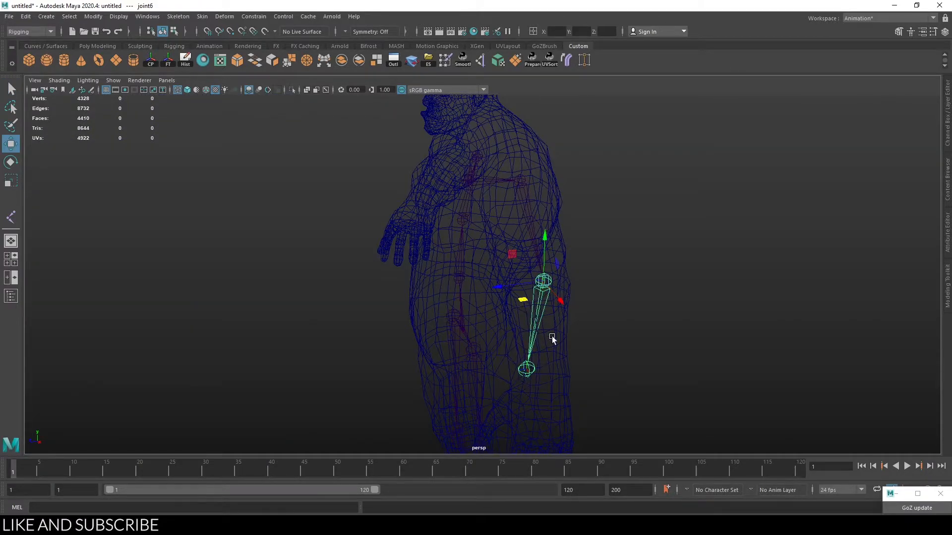
left_click_drag(552, 336, 671, 339, "alt")
middle_click_drag(670, 340, 500, 308, "alt")
left_click_drag(500, 308, 521, 277, "alt")
left_click_drag(488, 165, 492, 170)
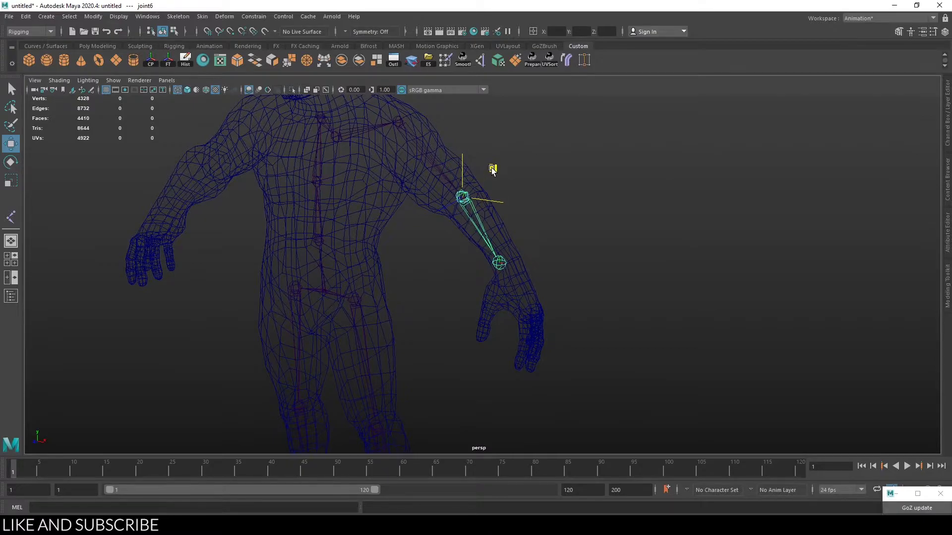
Step: Move the wrist joint in the perspective view to centre it inside the lower forearm
left_click_drag(546, 235, 505, 232, "alt")
left_click(484, 266)
left_click_drag(615, 264, 580, 262, "alt")
scroll(521, 253, "up", 4)
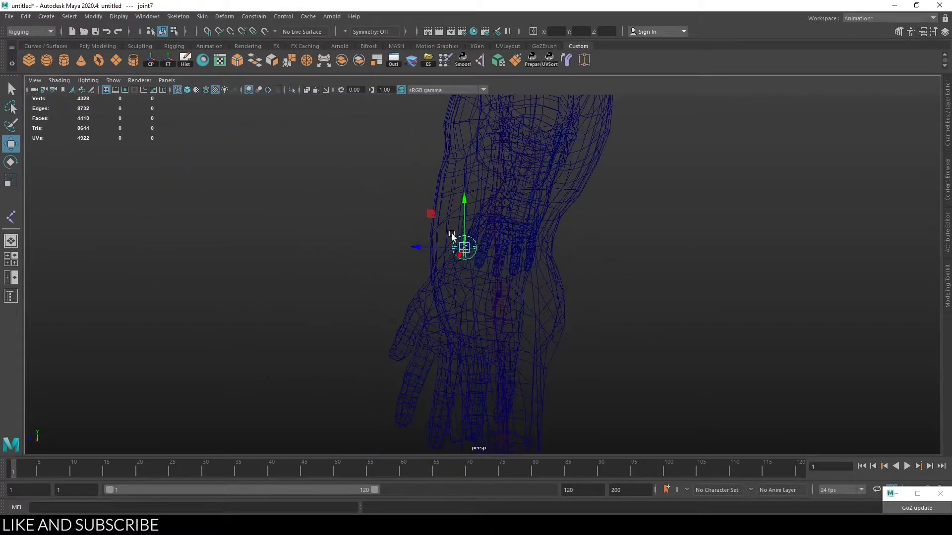
left_click_drag(370, 231, 334, 255, "alt")
left_click_drag(402, 271, 580, 313)
left_click_drag(555, 207, 519, 200)
Step: Refine the elbow joint's position so the forearm bone follows the bend of the arm
left_click(511, 192)
left_click_drag(634, 218, 623, 199, "alt")
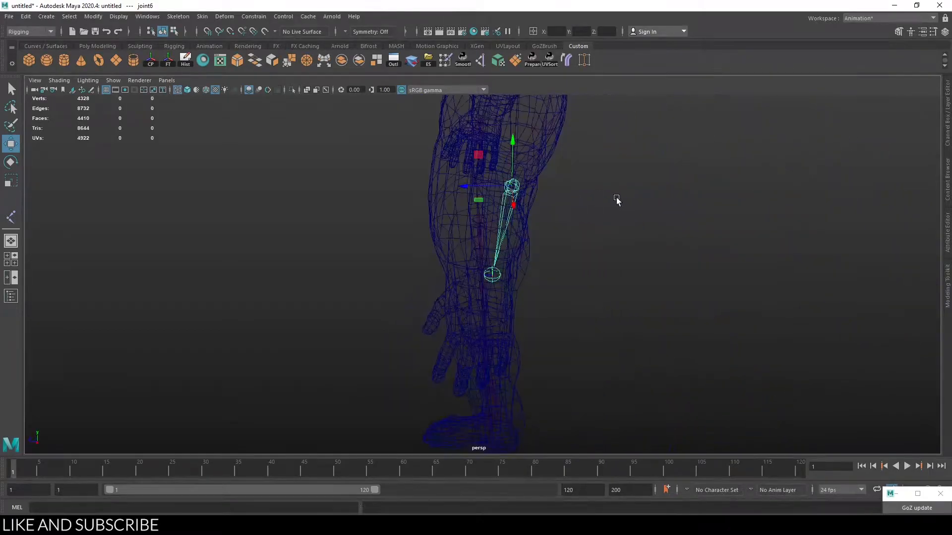
left_click_drag(479, 168, 527, 187, "alt")
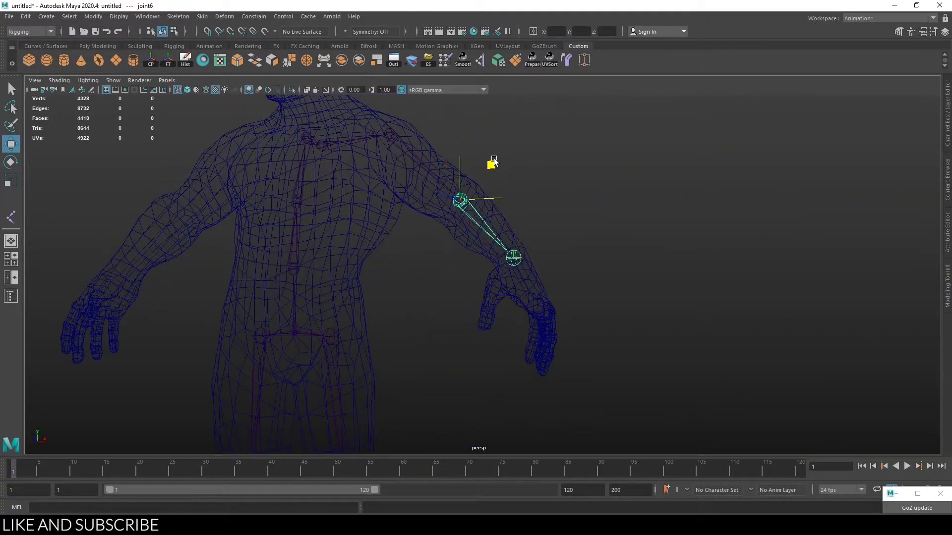
Step: Reduce the joint display size while working close to the wrist and hand
left_click(513, 256)
right_click_drag(513, 257, 721, 312, "alt")
left_click_drag(721, 313, 604, 327, "alt")
middle_click_drag(604, 328, 615, 243, "alt")
left_click_drag(615, 243, 578, 233, "alt")
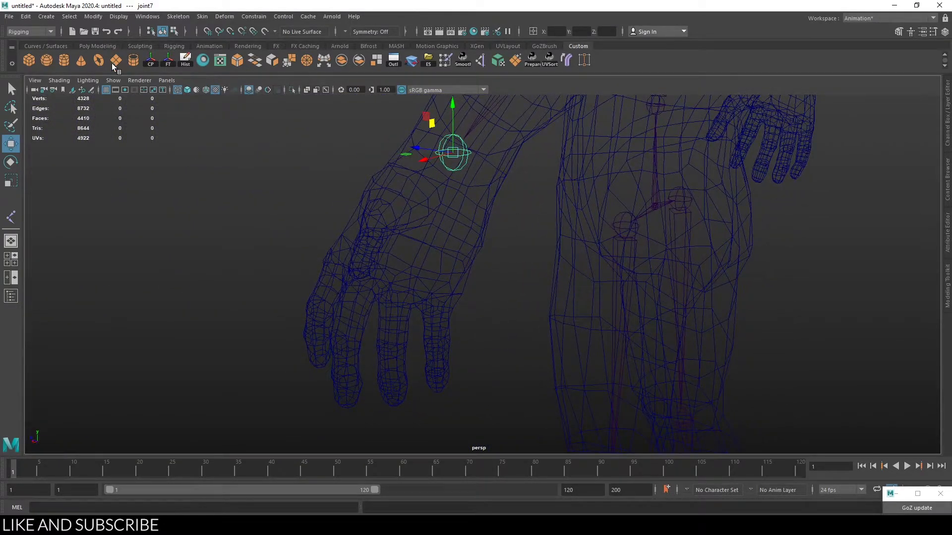
left_click(115, 17)
mouse_move(210, 162)
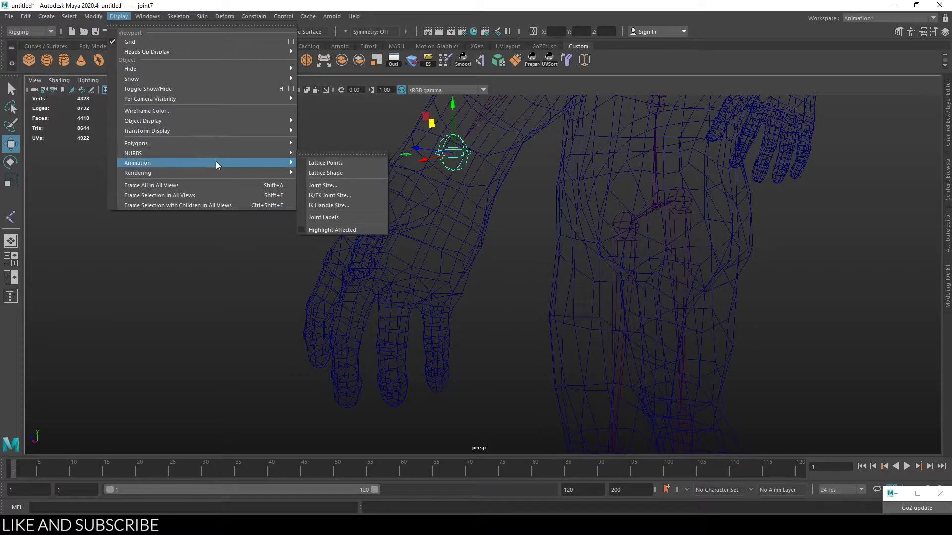
left_click(334, 185)
left_click_drag(366, 148, 362, 148)
left_click(414, 125)
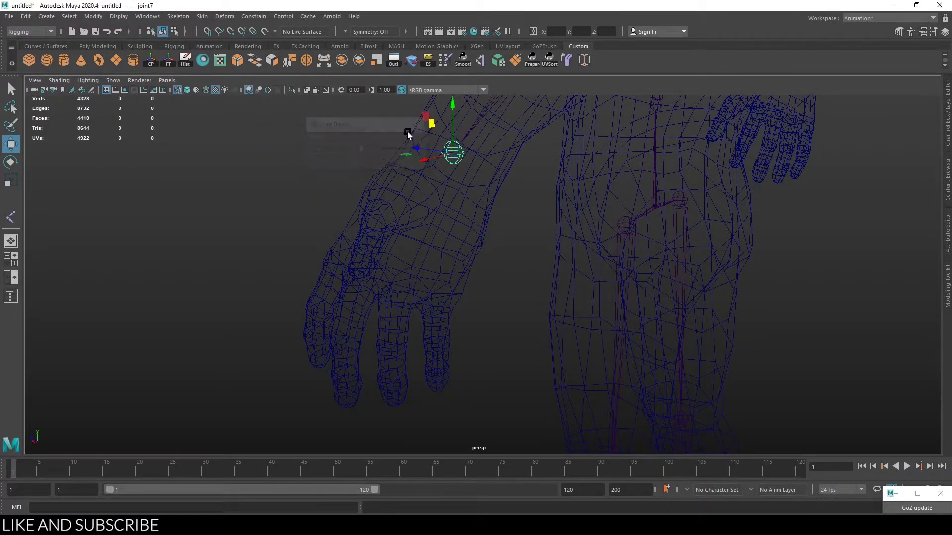
Step: Frame the hand and show it in textured shading with the wireframe overlaid, ready for joint creation
key("f")
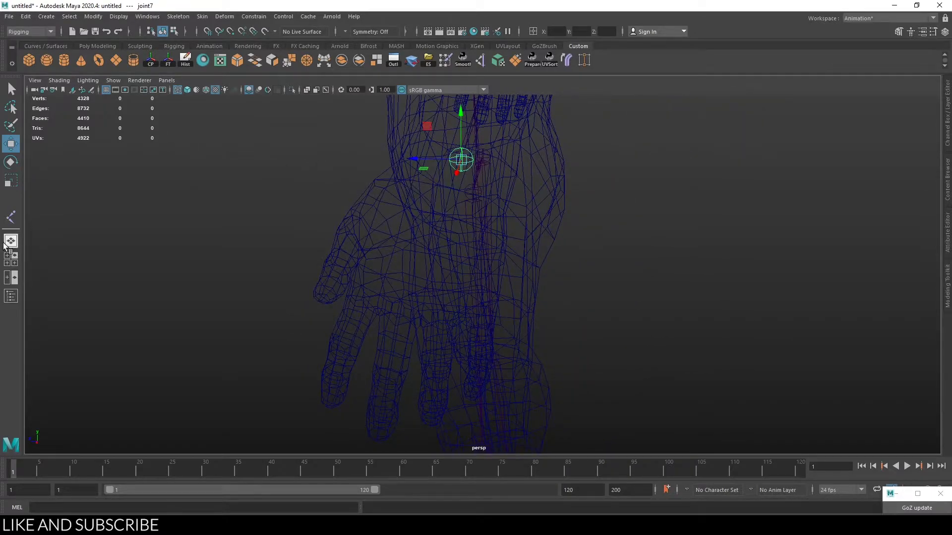
left_click(11, 217)
mouse_move(407, 209)
left_mouse_down("alt")
mouse_move(439, 200)
mouse_move(419, 198)
mouse_move(430, 191)
mouse_move(387, 218)
mouse_move(404, 219)
mouse_move(335, 206)
left_mouse_up("alt")
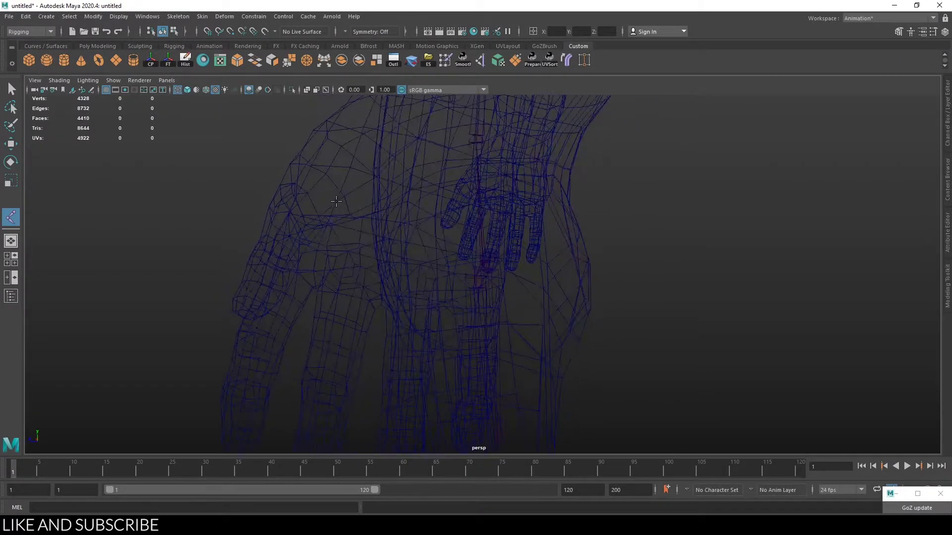
key("5")
key("6")
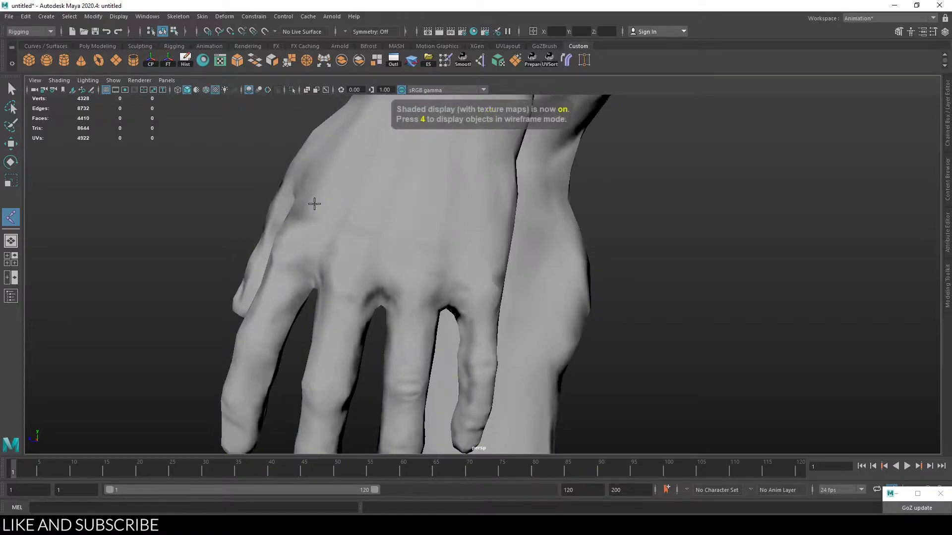
left_click(207, 89)
Step: Place separate point-snapped joints on the knuckles of the index, middle and ring fingers
left_click(290, 234)
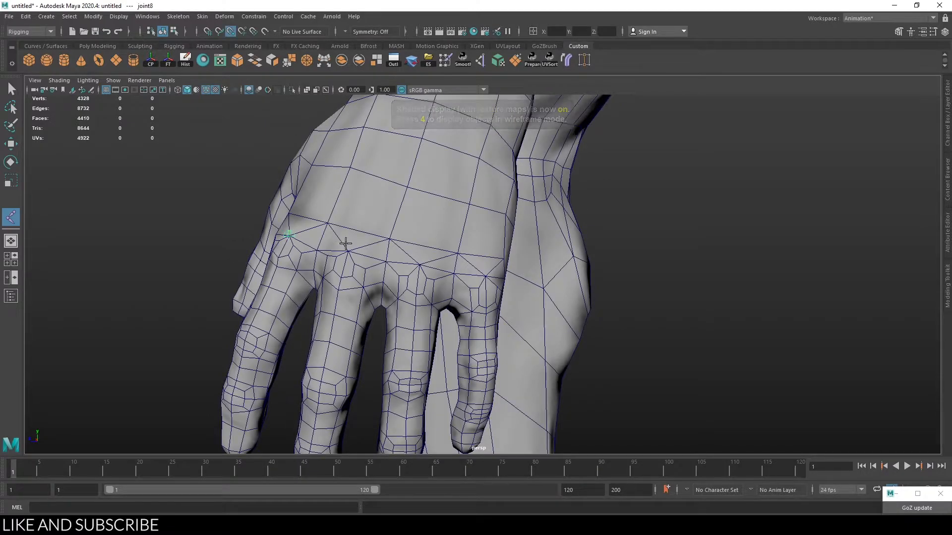
left_click_drag(350, 251, 389, 198, "alt")
key("q")
left_click(236, 255)
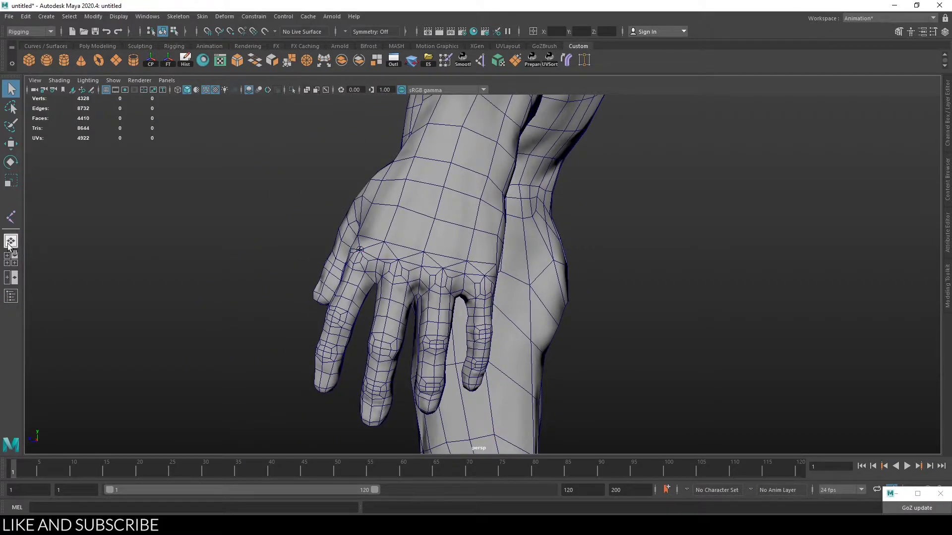
left_click(11, 218)
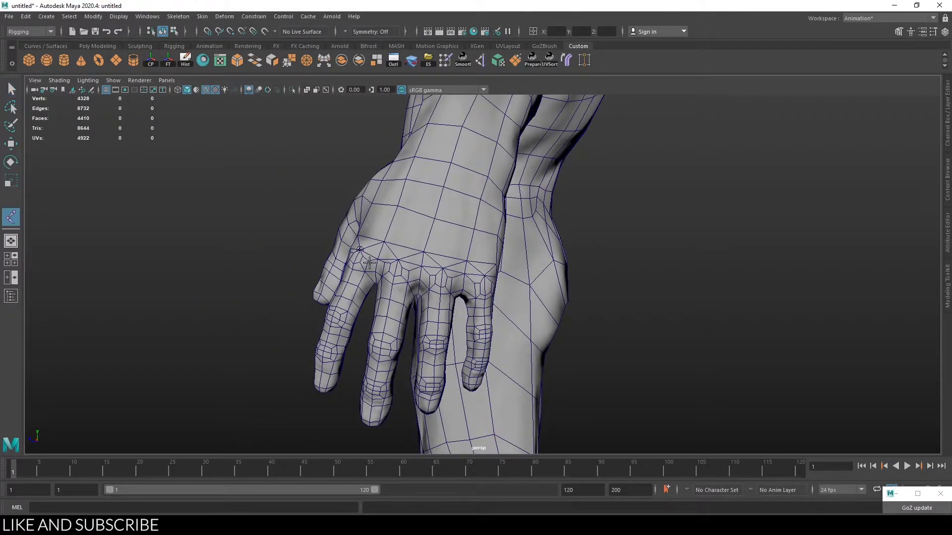
left_click(398, 258)
key("q")
left_click(249, 264)
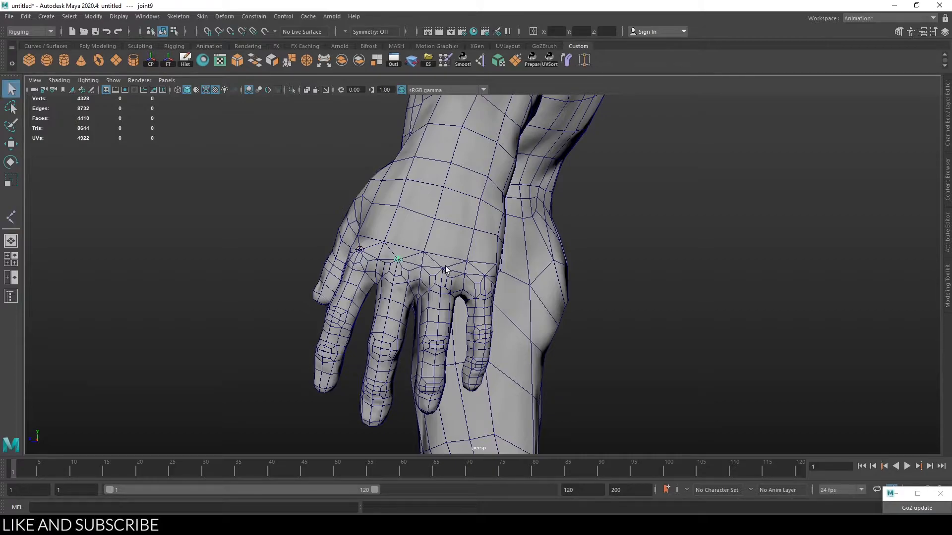
left_click(11, 218)
left_click(442, 268)
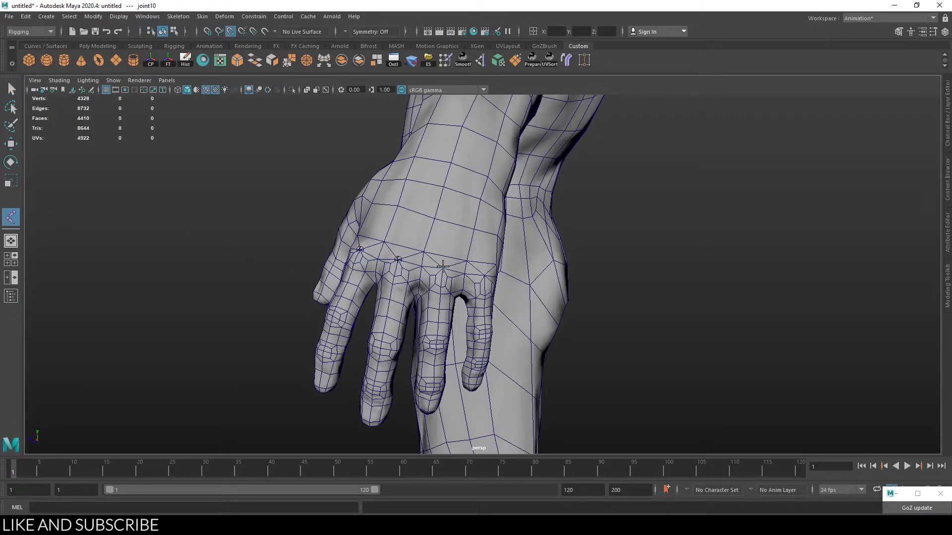
key("q")
left_click(185, 249)
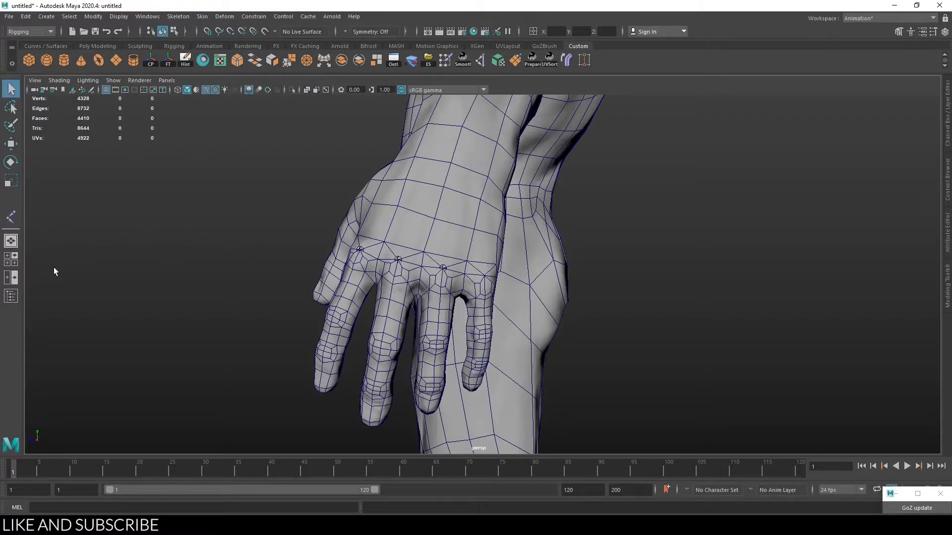
Step: Switch back to wireframe display and place a separate point-snapped joint at the little finger's knuckle
left_click(11, 217)
key("v")
left_click(485, 276)
key("4")
middle_click_drag(631, 270, 589, 272, "alt")
key("ctrl+z")
scroll(432, 286, "up", 5)
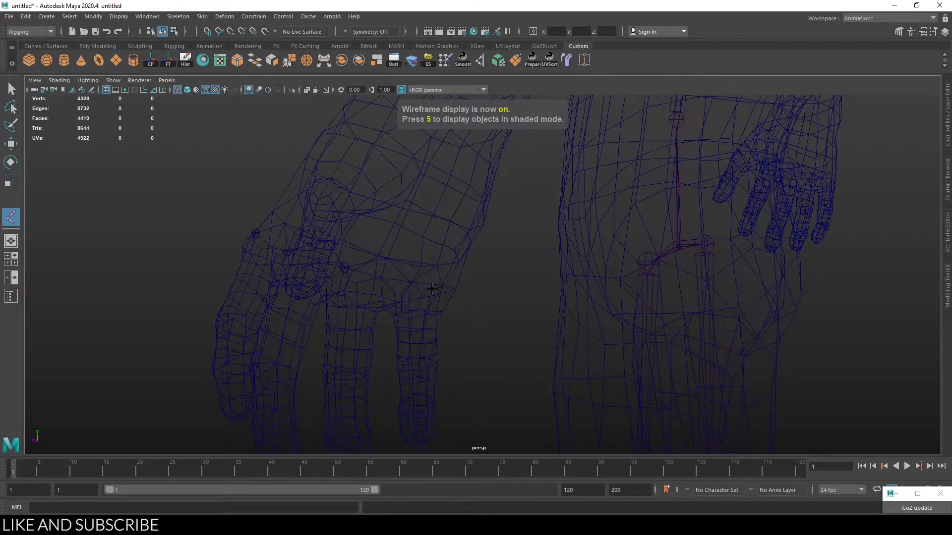
key("v")
key("q")
scroll(495, 236, "down", 3)
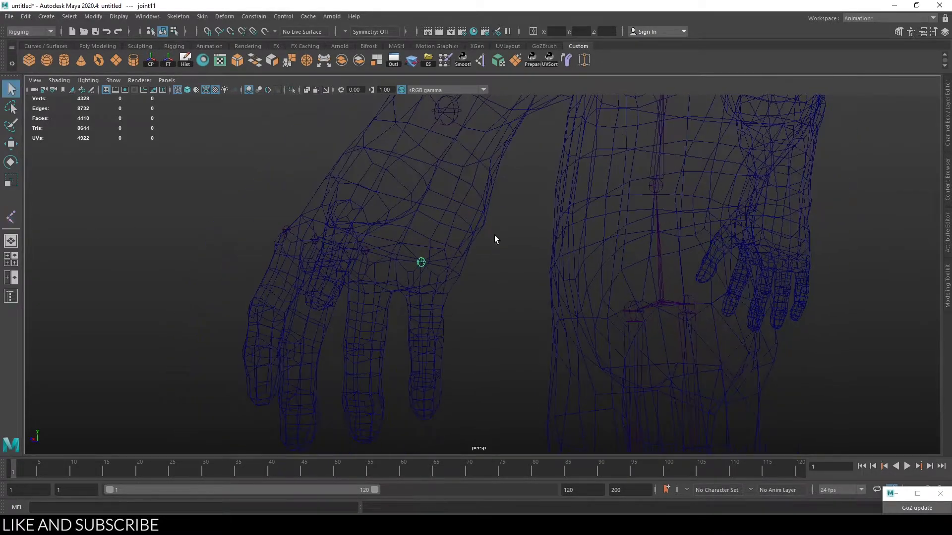
Step: Try to parent the little and ring finger knuckle joints under the wrist joint, and undo the parenting
left_click_drag(494, 236, 510, 226, "alt")
key("p")
left_click(369, 285)
left_click(449, 106, "shift")
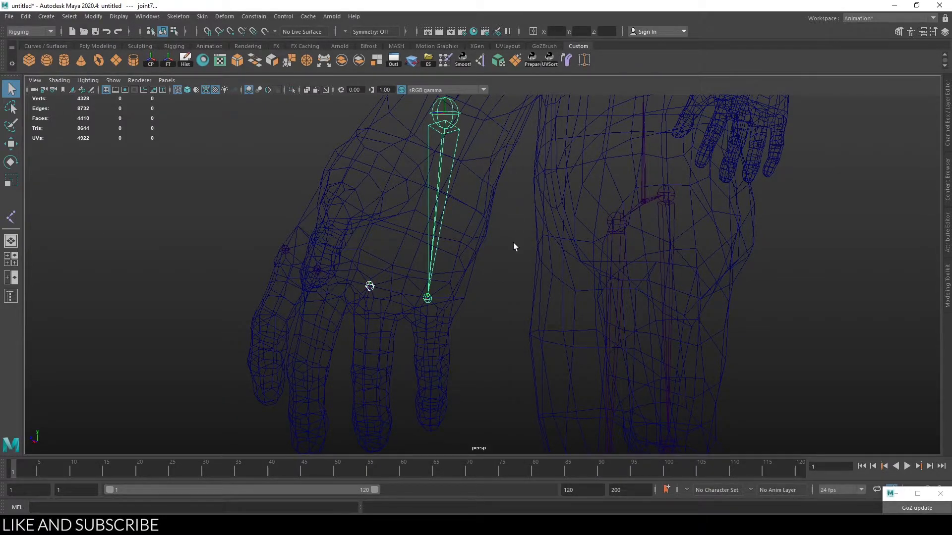
key("p")
left_click_drag(500, 252, 517, 251, "alt")
key("ctrl+z")
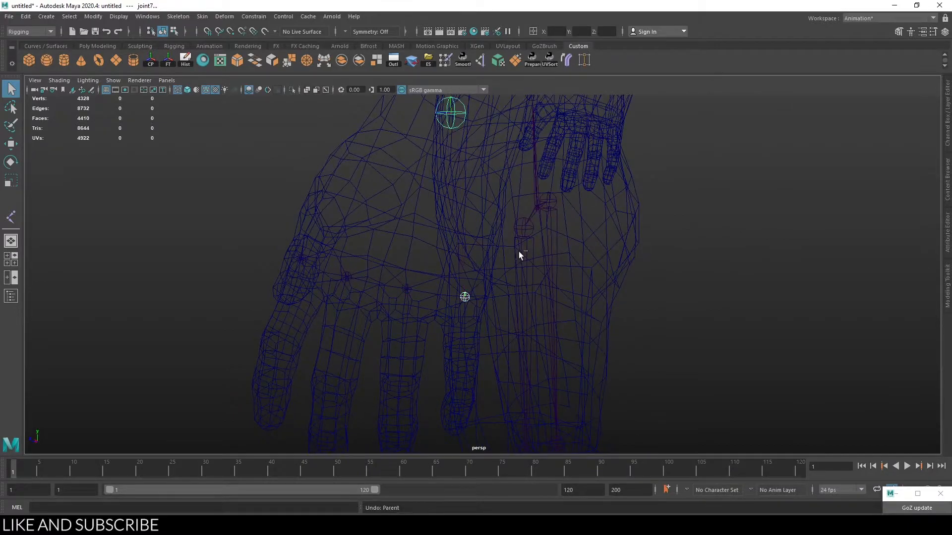
Step: Place a new joint in the middle of the palm and move it to the centre of the hand mesh
left_click(11, 218)
left_click_drag(377, 278, 413, 203, "alt")
left_click(358, 187)
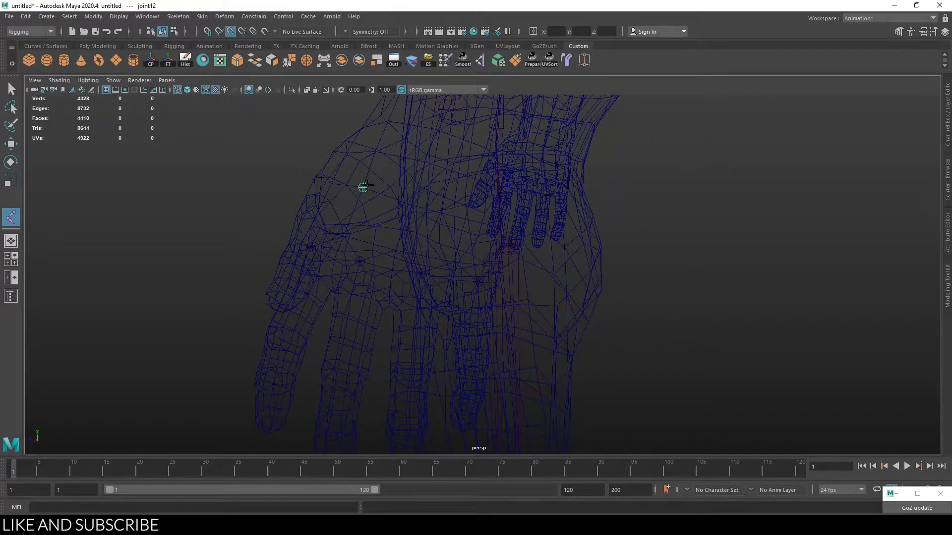
key("w")
left_click_drag(336, 160, 425, 221)
left_click_drag(355, 165, 457, 294)
key("q")
Step: Parent the little and ring finger knuckle joints under the palm joint
left_click(436, 296)
left_click(377, 229, "shift")
key("p")
left_click(376, 286)
left_click(377, 229, "shift")
key("p")
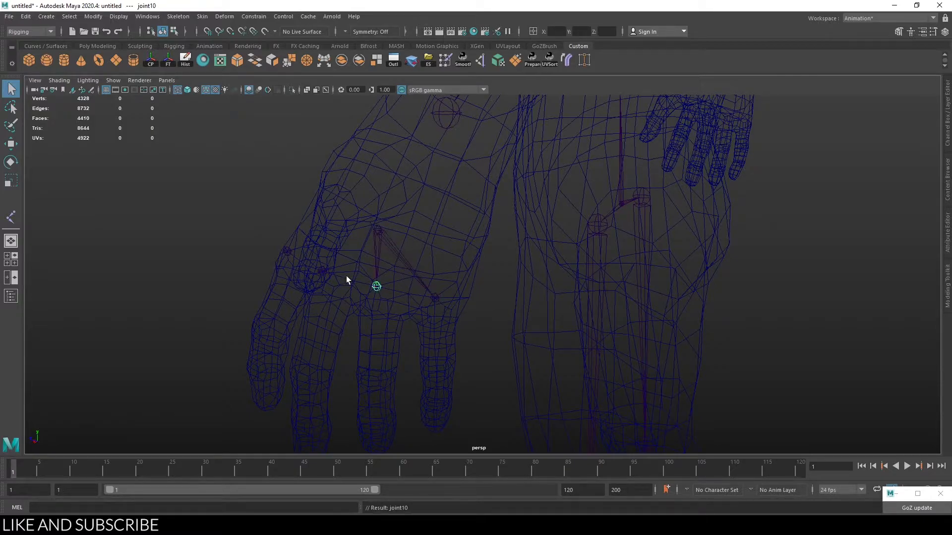
Step: Parent the middle and index finger knuckle joints under the palm joint
left_click_drag(346, 275, 364, 288, "alt")
left_click(363, 287)
left_click(404, 239, "shift")
key("p")
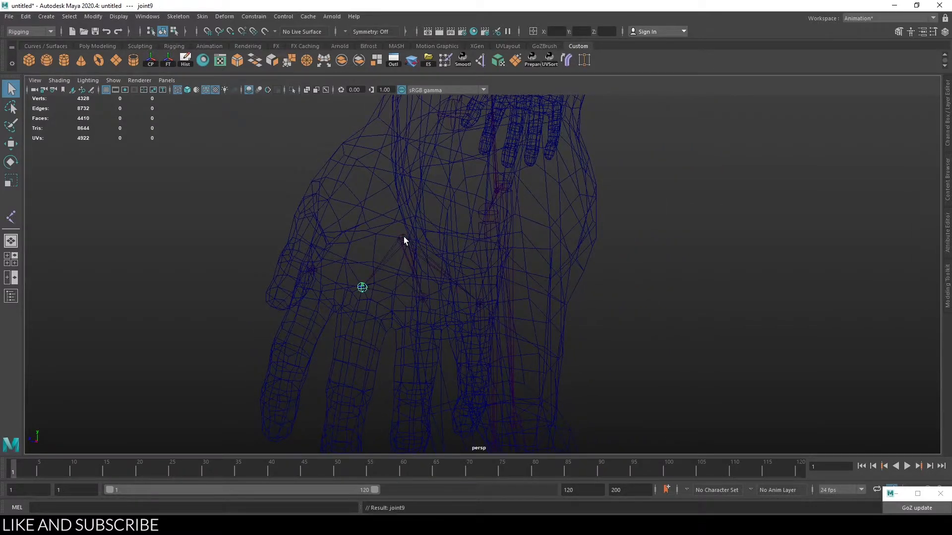
left_click(313, 270)
left_click(403, 240, "shift")
key("p")
Step: Move and rotate the palm joint together with its knuckle joints so they follow the slope of the hand
left_click(404, 240)
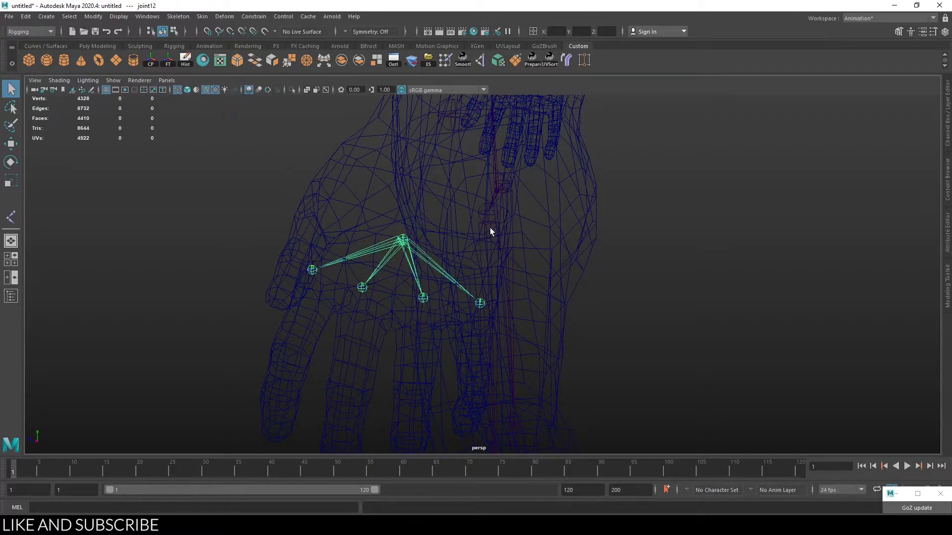
left_click_drag(486, 230, 448, 238, "alt")
middle_click_drag(450, 244, 466, 300, "alt")
left_click_drag(466, 299, 427, 289, "alt")
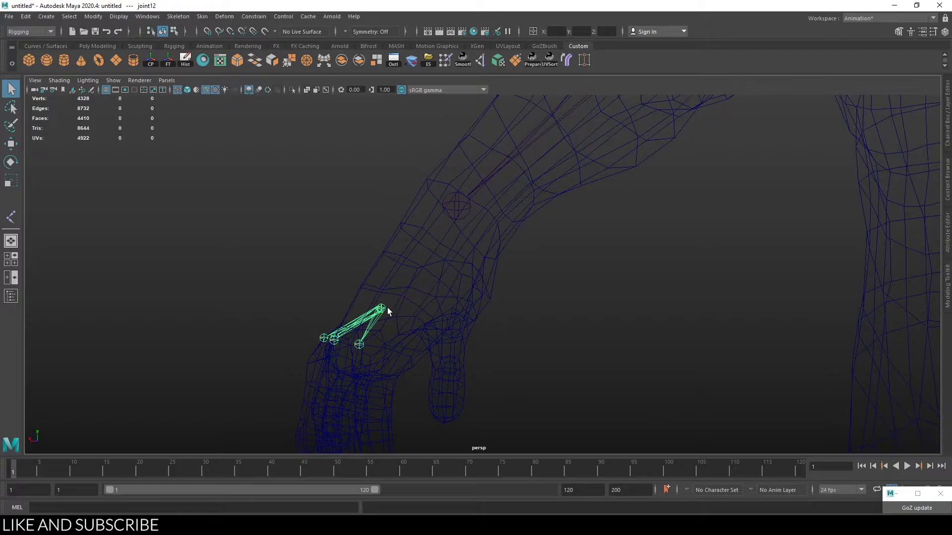
key("w")
left_click_drag(352, 268, 395, 189)
key("e")
key("w")
middle_click_drag(530, 244, 535, 305, "alt")
left_click_drag(459, 185, 404, 279)
key("e")
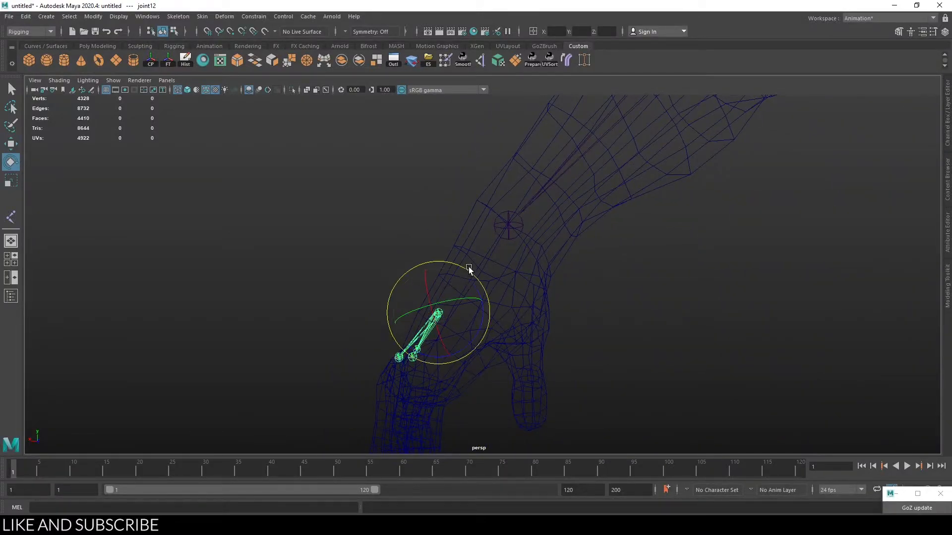
left_click_drag(462, 265, 455, 262)
left_click_drag(510, 245, 437, 296, "alt")
Step: Parent the palm joint under the wrist joint
key("q")
left_click(514, 228, "shift")
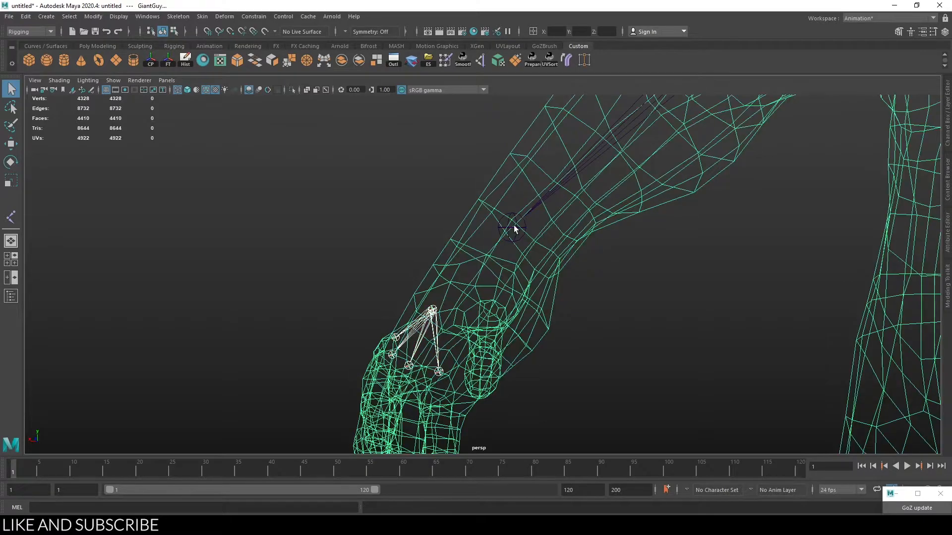
left_click(433, 309)
left_click(516, 229, "shift")
key("p")
Step: Show the hand in textured shading and adjust the little finger's knuckle joint against the surface
mouse_move(500, 254)
left_mouse_down("alt")
mouse_move(603, 263)
mouse_move(642, 246)
mouse_move(549, 297)
mouse_move(593, 253)
mouse_move(495, 257)
left_mouse_up("alt")
key("5")
key("6")
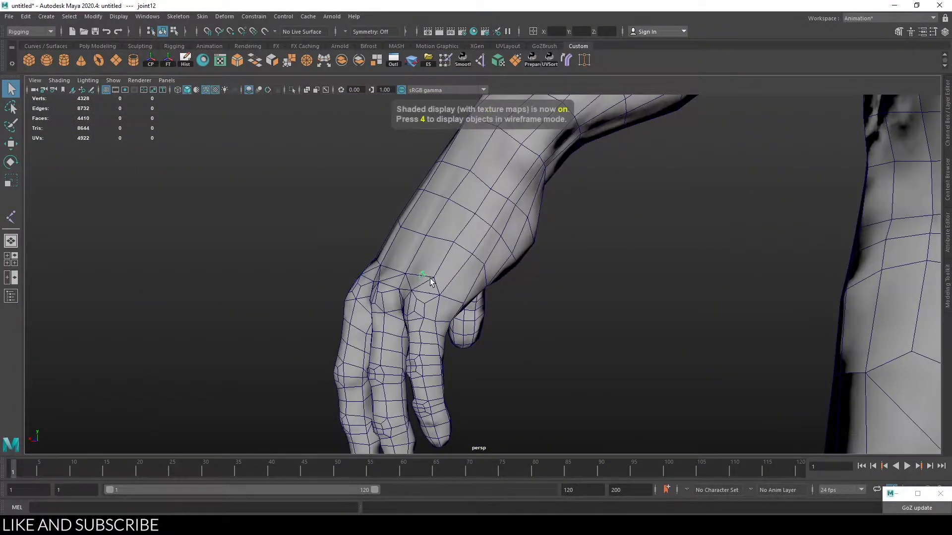
scroll(461, 278, "up", 3)
scroll(461, 277, "up", 2)
key("w")
mouse_move(481, 249)
left_mouse_down("alt")
mouse_move(408, 247)
mouse_move(437, 224)
left_mouse_up("alt")
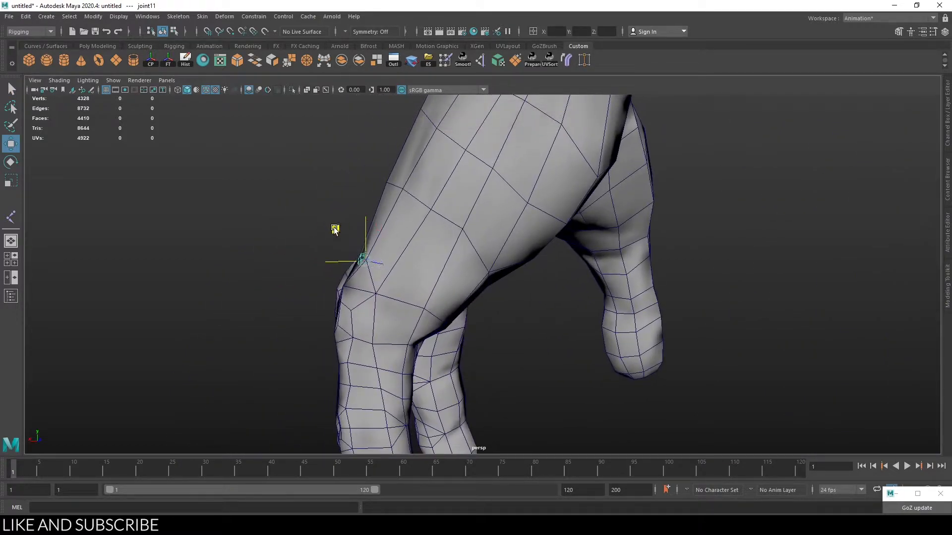
left_click_drag(305, 282, 324, 237, "alt")
Step: Return to wireframe display and reposition the remaining finger knuckle joints, ending with the index knuckle
key("4")
left_click(430, 263)
right_click_drag(276, 262, 376, 272, "alt")
left_click(345, 269)
left_click_drag(436, 260, 278, 239, "alt")
left_click(264, 221)
left_click_drag(245, 189, 236, 238, "alt")
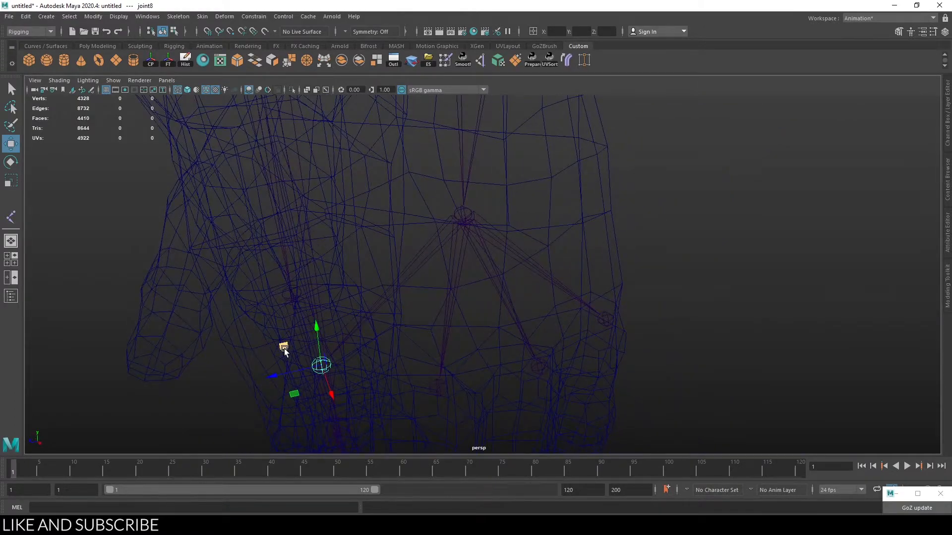
left_click_drag(311, 396, 518, 226, "alt")
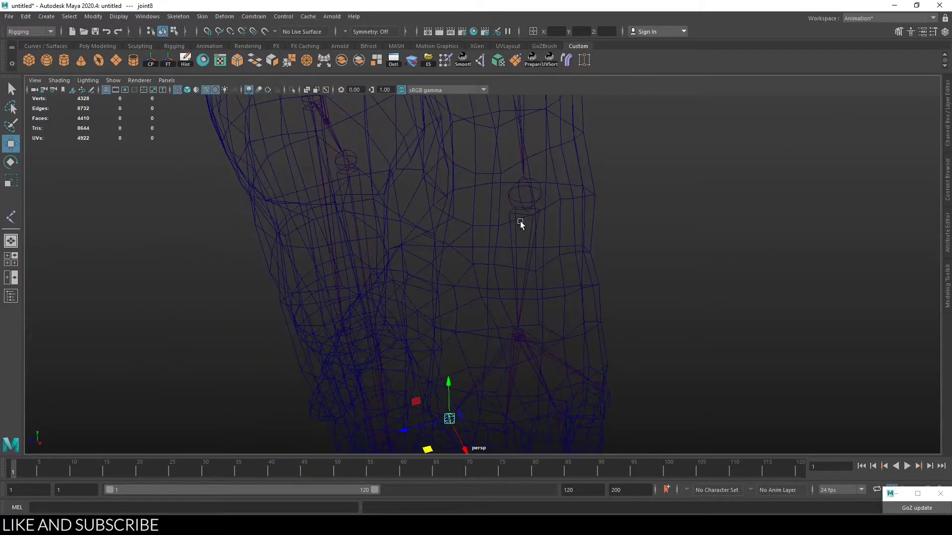
Step: Create a separate joint at the base of the thumb and position it inside the hand mesh
left_click(522, 201)
left_click_drag(420, 277, 471, 250, "alt")
left_click(11, 216)
left_click_drag(346, 251, 425, 244, "alt")
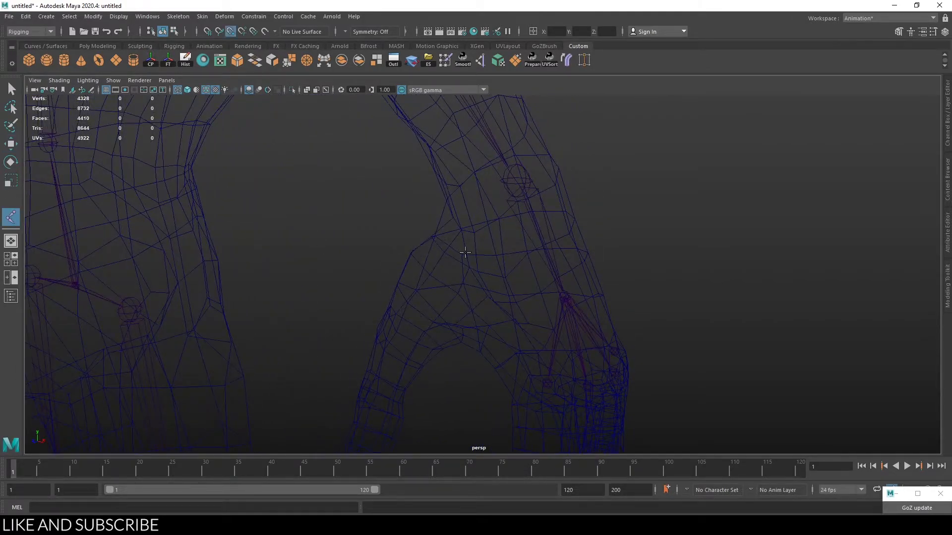
left_click_drag(485, 272, 468, 253, "alt")
key("w")
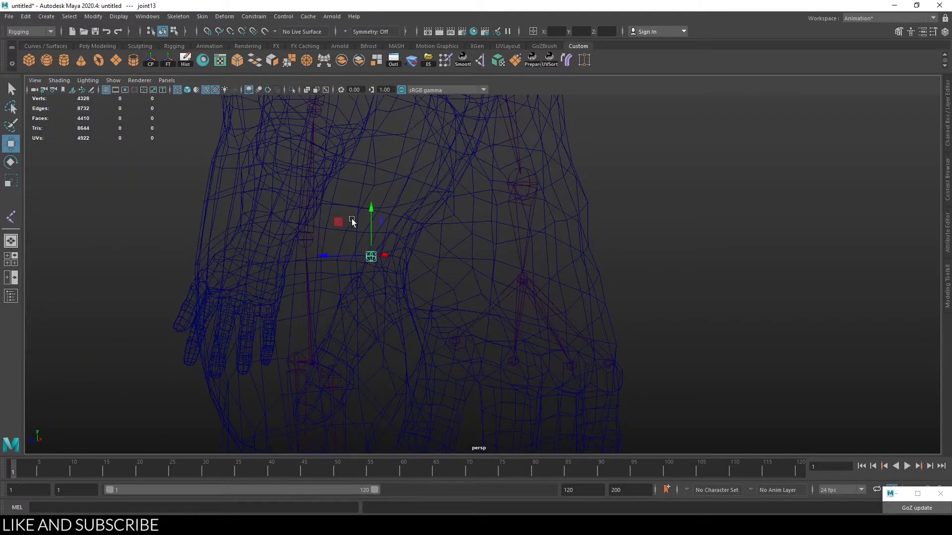
left_click_drag(367, 215, 463, 170, "alt")
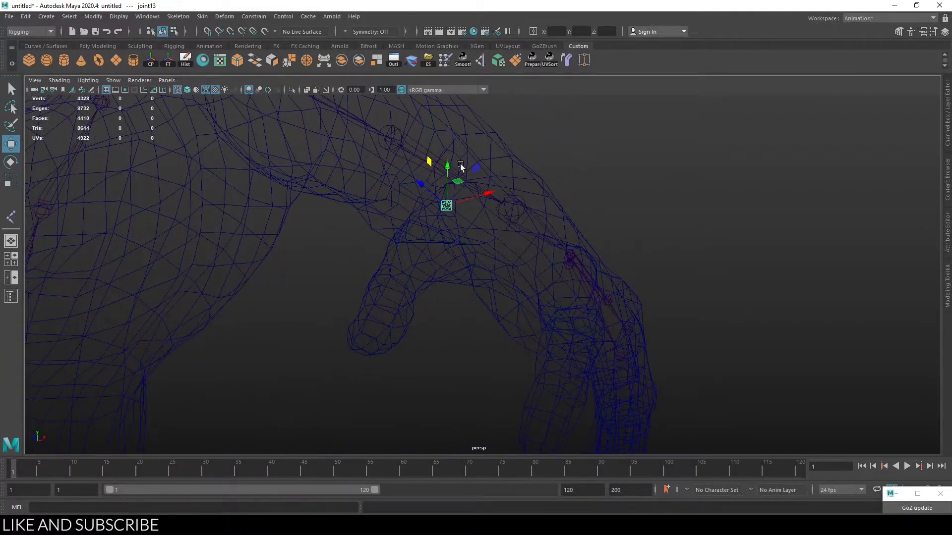
left_click_drag(539, 198, 516, 206, "alt")
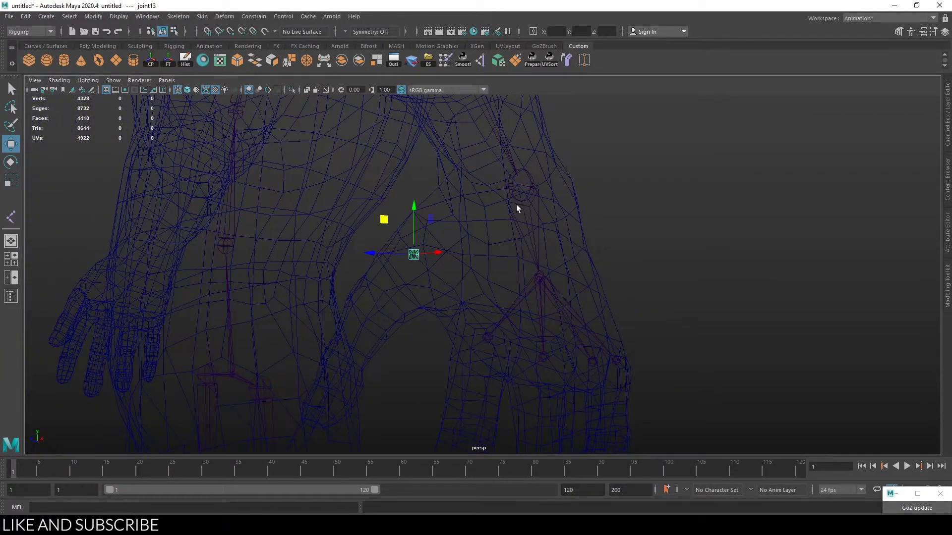
Step: Parent the thumb base joint under the wrist joint
key("q")
left_click(518, 188)
key("p")
Step: Add the next thumb joint below the thumb base joint and position it at the thumb's knuckle
left_click_drag(409, 258, 455, 301, "alt")
left_click(17, 217)
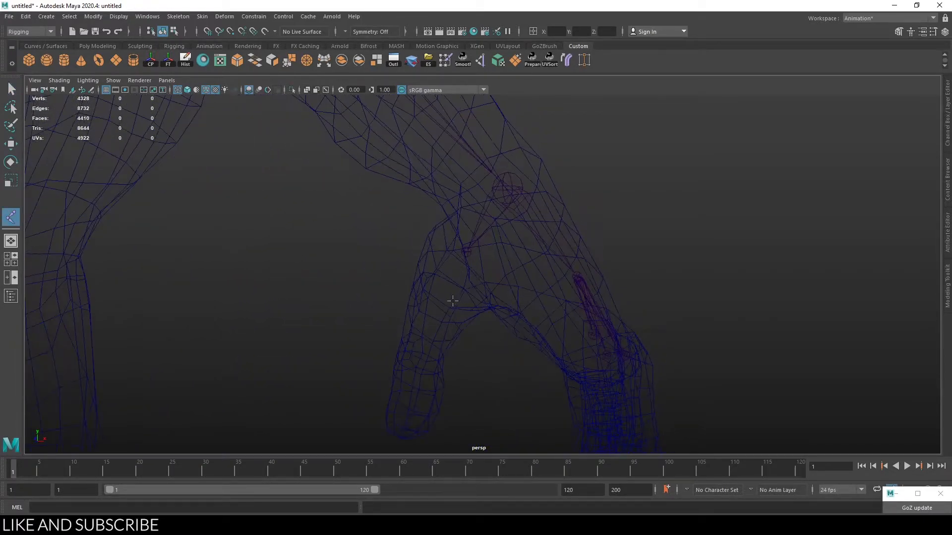
left_click(464, 253)
key("w")
left_click_drag(493, 319, 451, 278, "alt")
Step: Place two more joints at the thumb's upper knuckle and tip, centring them inside the thumb
key("g")
left_click_drag(323, 278, 426, 297, "alt")
left_click(512, 304)
left_click_drag(596, 331, 573, 378, "alt")
key("w")
key("g")
left_click(403, 306)
key("w")
left_click(551, 400)
key("q")
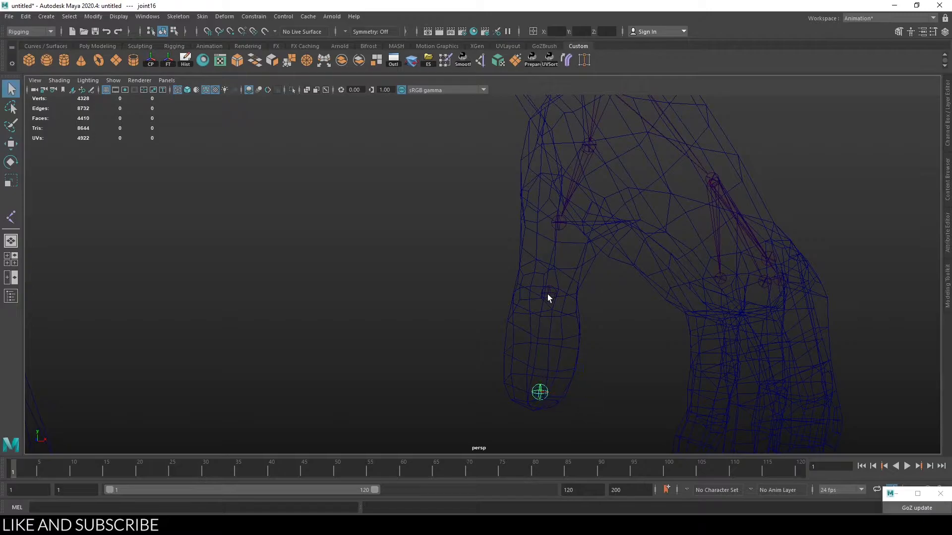
Step: Step up and down the thumb's joint hierarchy and check its joints with the Rotate tool
mouse_move(552, 271)
left_mouse_down("alt")
mouse_move(617, 297)
mouse_move(542, 272)
mouse_move(545, 280)
left_mouse_up("alt")
left_click(582, 215)
key("ctrl+z")
key("Up")
key("Up")
key("e")
key("Down")
key("Down")
Step: Draw a three-joint chain down the index finger to its tip and parent it under the index knuckle joint
left_click_drag(554, 201, 655, 254, "alt")
left_click(11, 217)
left_click_drag(304, 220, 478, 233, "alt")
left_click(417, 402)
left_click_drag(546, 347, 527, 363, "alt")
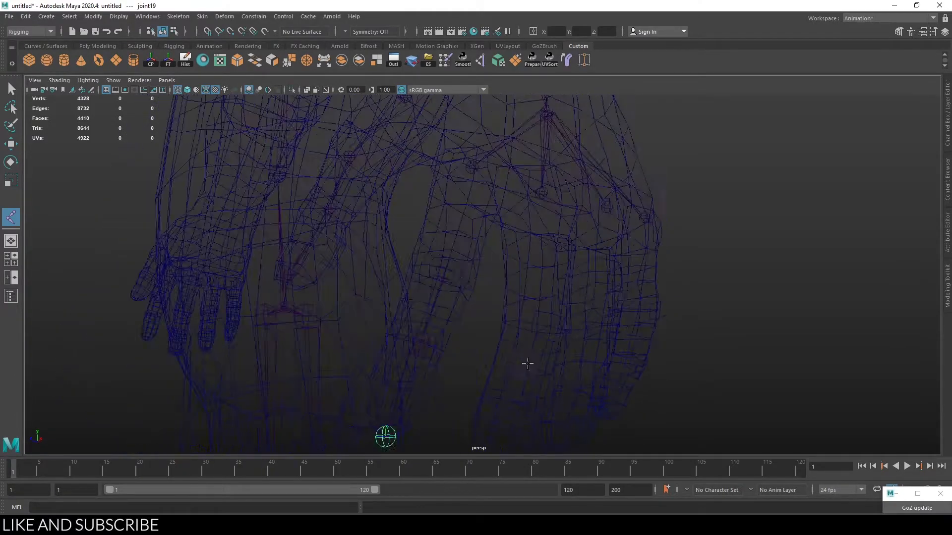
key("q")
left_click(472, 168, "shift")
key("p")
Step: Draw a three-joint chain down the middle finger and try to parent it under the middle knuckle joint
left_click_drag(466, 174, 391, 188, "alt")
left_click(11, 217)
left_click_drag(421, 295, 459, 231, "alt")
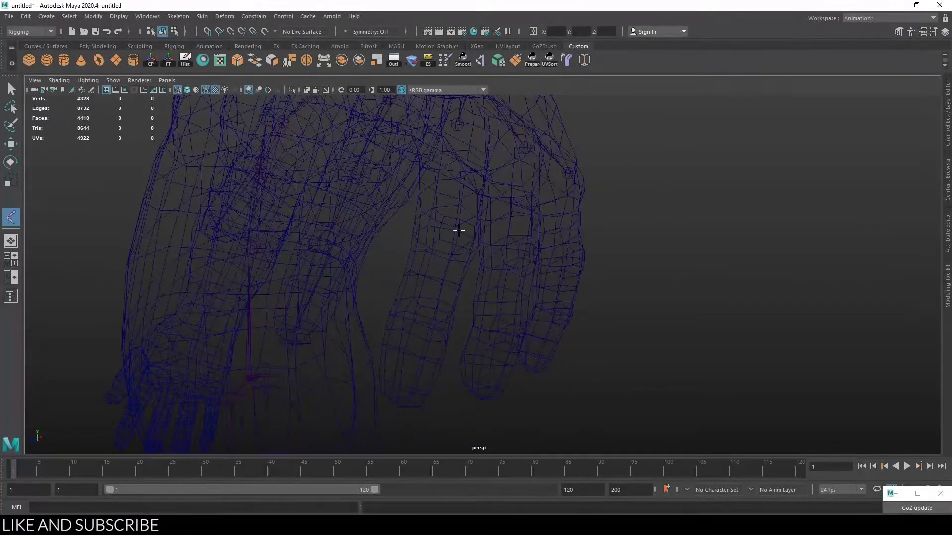
left_click(407, 402)
left_click_drag(516, 223, 486, 208, "alt")
key("q")
left_click(461, 166, "shift")
key("p")
Step: Draw a three-joint chain down the ring finger to its tip
key("y")
left_click_drag(469, 240, 510, 221, "alt")
left_click(504, 315)
left_click_drag(503, 315, 367, 289, "alt")
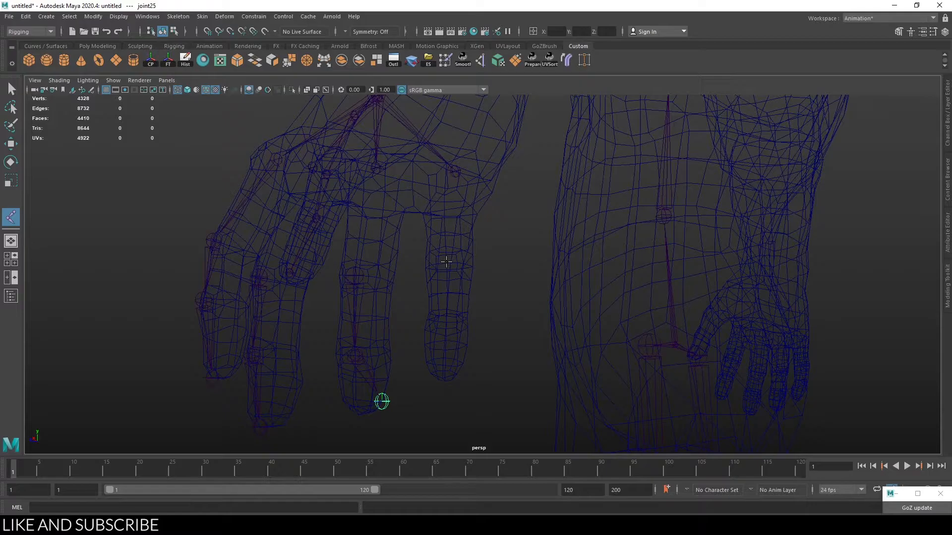
Step: Draw a three-joint chain down the little finger and parent it under the little finger's knuckle joint
key("q")
left_click(497, 263)
key("q")
left_click(450, 264)
left_click(449, 268)
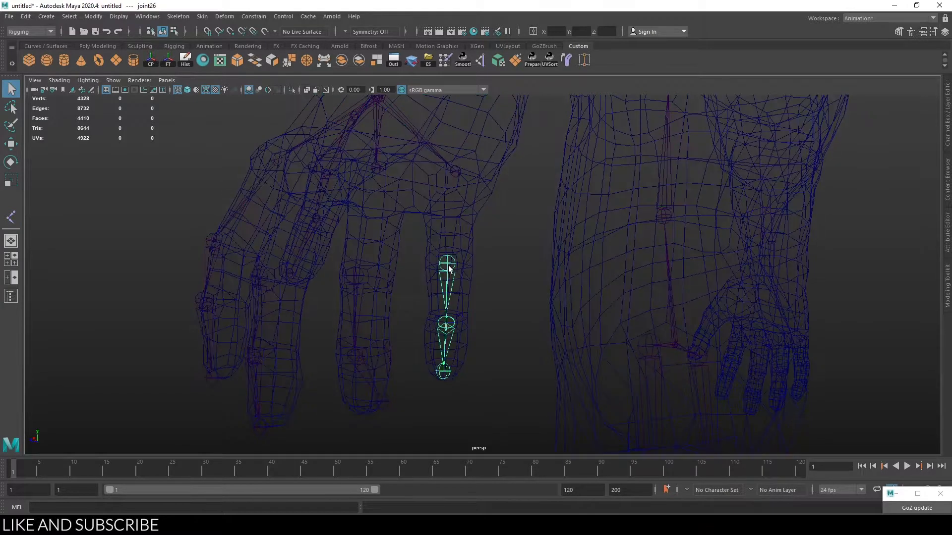
left_click(453, 172, "shift")
key("p")
Step: Parent the ring finger chain under the ring finger's knuckle joint
left_click(356, 275)
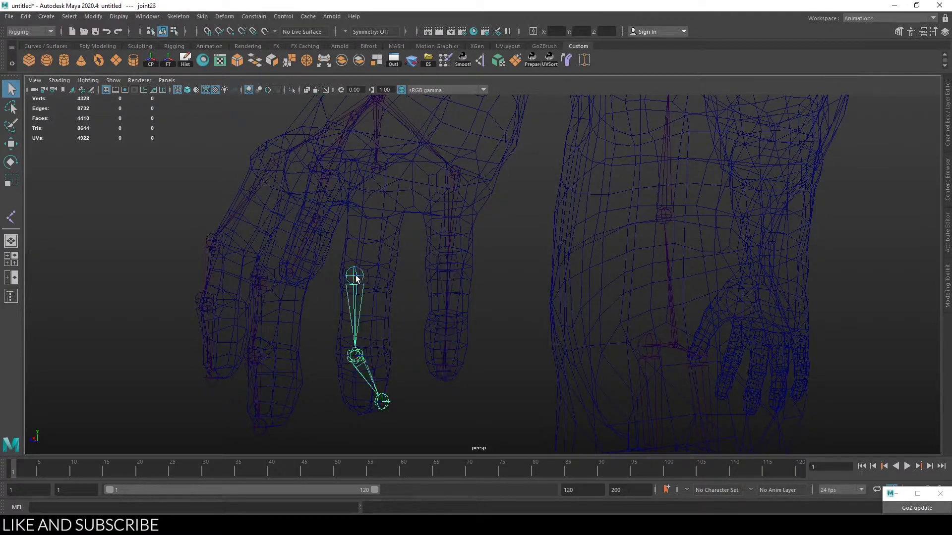
left_click(376, 171, "shift")
key("p")
Step: Parent the middle finger chain under the middle finger's knuckle joint
mouse_move(349, 256)
left_mouse_down("alt")
mouse_move(361, 242)
mouse_move(356, 264)
left_mouse_up("alt")
left_click(356, 263)
left_click(378, 163, "shift")
key("p")
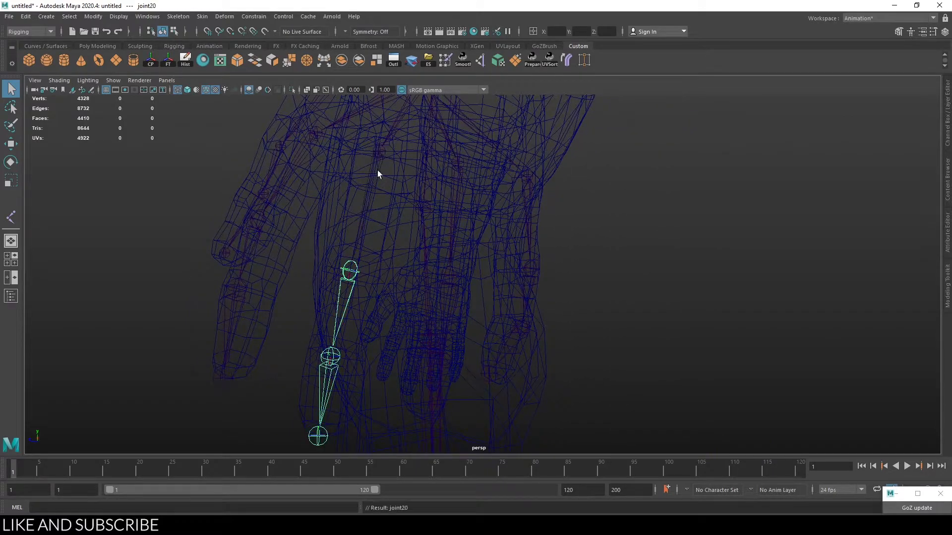
left_click_drag(298, 221, 325, 228, "alt")
left_click(328, 266)
left_click(363, 158, "shift")
key("p")
key("p")
Step: Move the joints of a finger chain, parent and then child, so they sit inside the finger mesh
left_click_drag(387, 258, 429, 334, "alt")
left_click(476, 367)
key("w")
left_click(518, 268)
left_click_drag(641, 266, 587, 263, "alt")
mouse_move(464, 248)
left_mouse_down()
mouse_move(424, 251)
mouse_move(469, 251)
left_mouse_up()
key("Down")
left_click_drag(341, 328, 415, 343)
Step: Inspect the finger chains from several sides and fine-tune the placement of their joints inside the fingers
left_click_drag(552, 263, 531, 261, "alt")
middle_click_drag(530, 262, 595, 284, "alt")
right_click_drag(486, 322, 519, 361, "alt")
middle_click_drag(506, 270, 489, 396, "alt")
left_click(455, 332)
left_click_drag(455, 331, 551, 316, "alt")
middle_click_drag(551, 316, 559, 248, "alt")
left_click_drag(559, 248, 522, 260, "alt")
left_click(560, 301)
left_click_drag(564, 298, 496, 295, "alt")
Step: Move the upper joint of the middle finger chain so it sits inside the finger mesh
left_click(325, 358)
left_click_drag(319, 305, 324, 255, "alt")
left_click(318, 257)
left_click_drag(417, 270, 346, 276, "alt")
middle_click_drag(346, 275, 439, 259, "alt")
left_click_drag(319, 254, 348, 256)
middle_click_drag(414, 376, 438, 269, "alt")
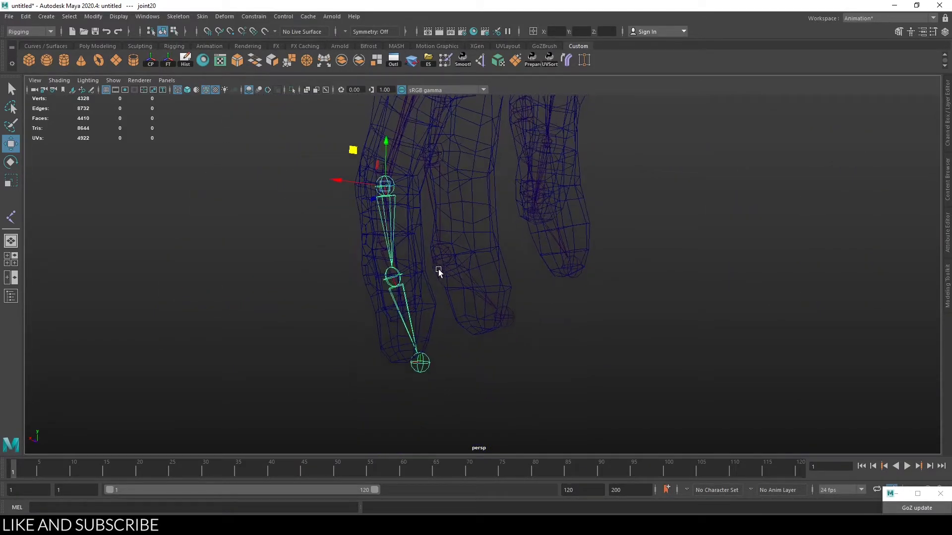
Step: Reposition the outer joints of the middle finger chain to follow the end of the finger mesh
left_click(389, 274)
left_click_drag(362, 236, 364, 230)
left_click_drag(370, 273, 483, 317, "alt")
left_click(398, 345)
left_click(394, 348)
left_click_drag(431, 371, 374, 364, "alt")
left_click_drag(400, 317, 378, 372, "alt")
Step: Move the ring finger chain's upper joint so it sits inside the finger mesh
left_click_drag(562, 345, 411, 296, "alt")
left_click(422, 292)
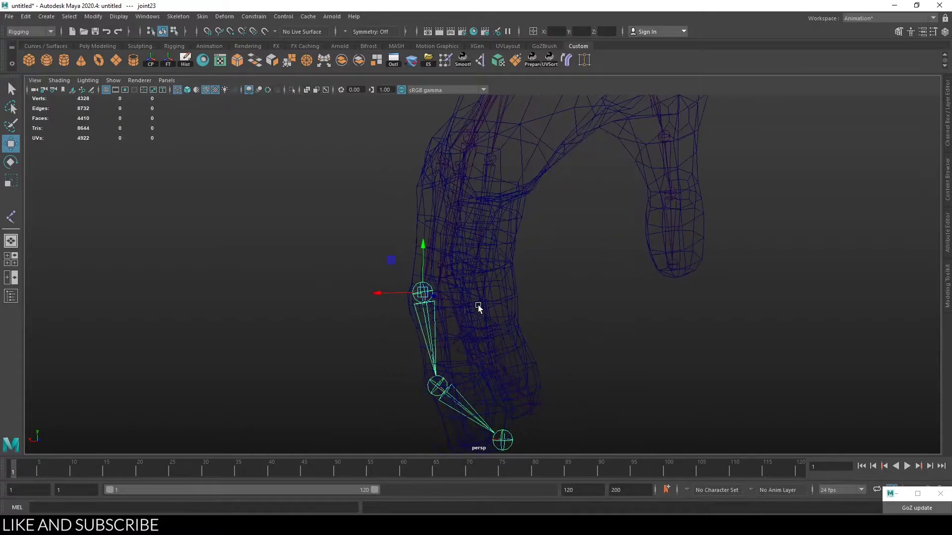
left_click_drag(398, 257, 409, 260)
middle_click_drag(394, 367, 382, 289, "alt")
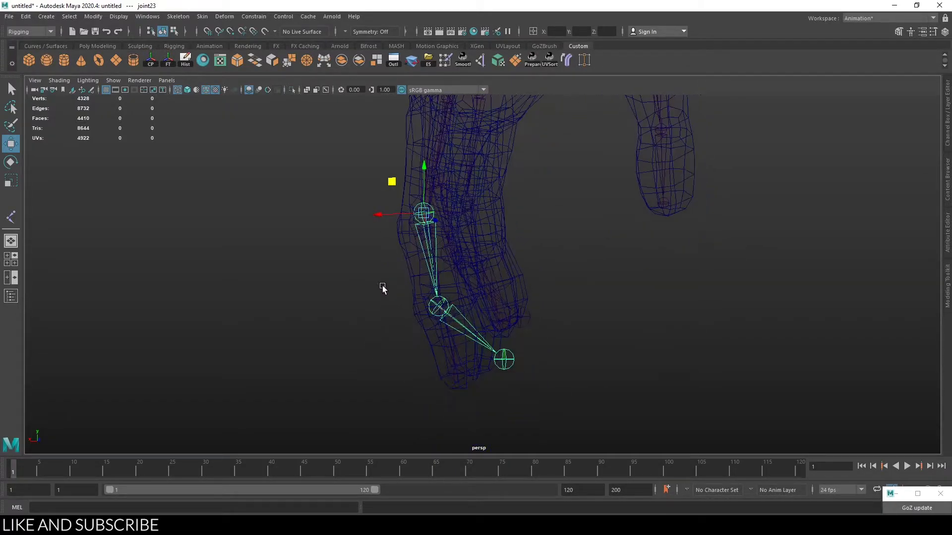
left_click(445, 308)
left_click_drag(445, 307, 485, 304, "alt")
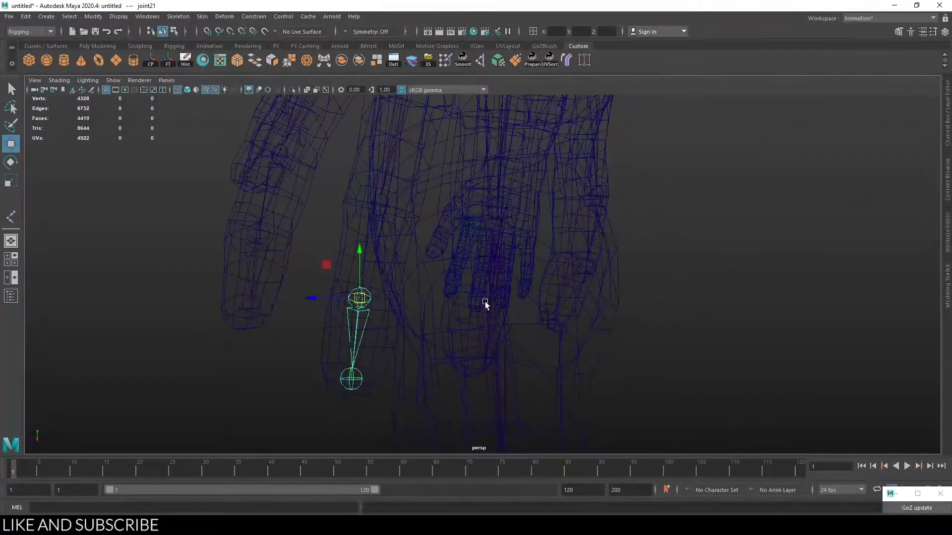
left_click(486, 303)
Step: Move the ring finger's next joint down the chain to the middle of the finger mesh
left_click_drag(452, 272, 421, 255, "alt")
key("q")
left_click(503, 356)
key("w")
left_click_drag(486, 337, 442, 317)
left_click_drag(457, 286, 599, 344, "alt")
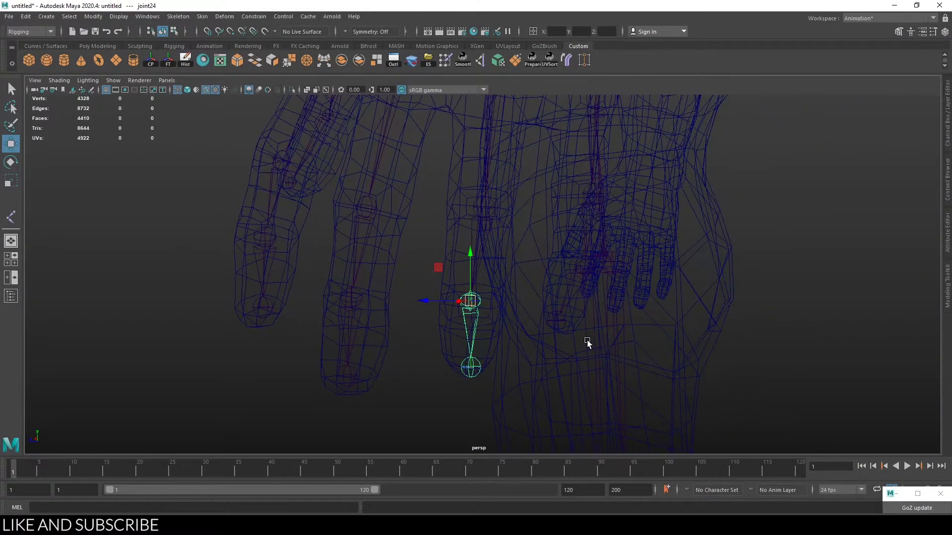
left_click_drag(431, 302, 439, 303)
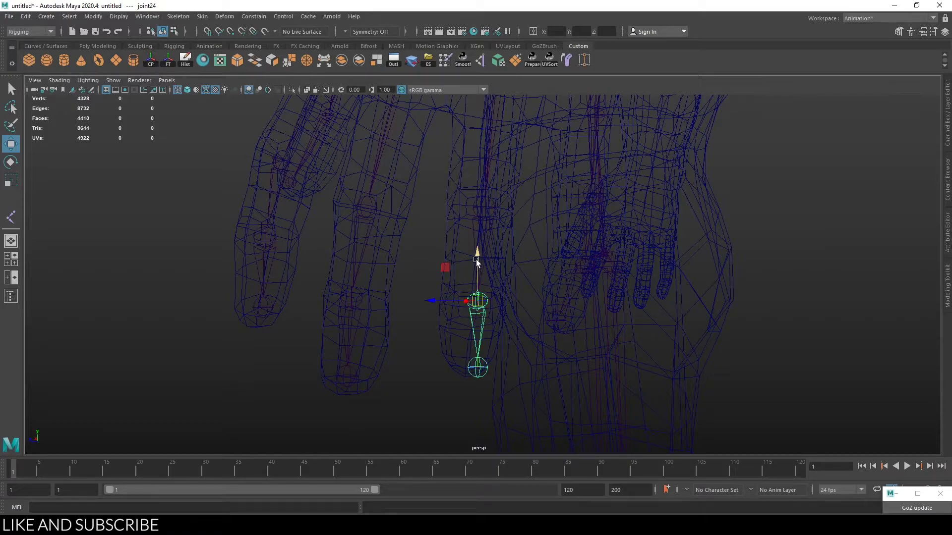
Step: Move the ring finger's tip joint to the centre of the fingertip mesh
key("q")
left_click(477, 366)
key("w")
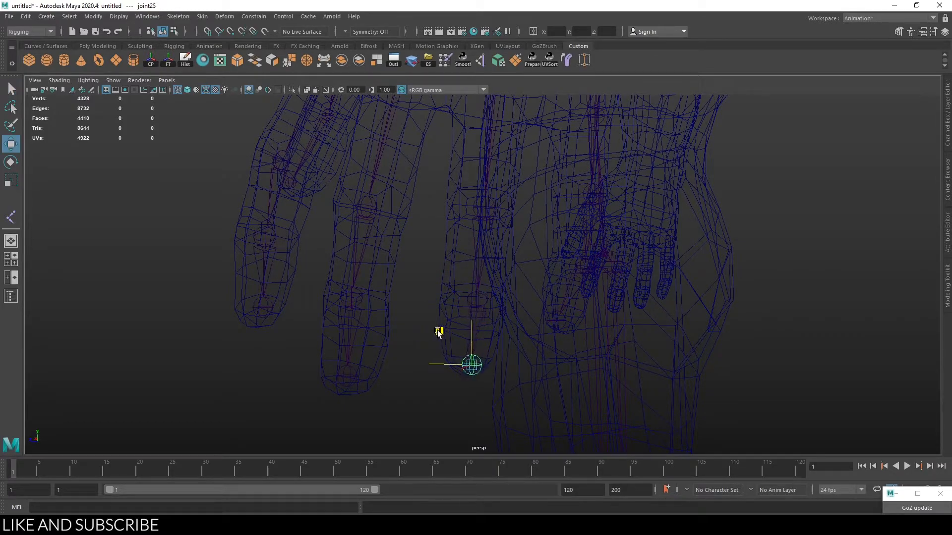
left_click_drag(502, 332, 342, 364, "alt")
scroll(341, 363, "up", 2)
left_click(446, 248)
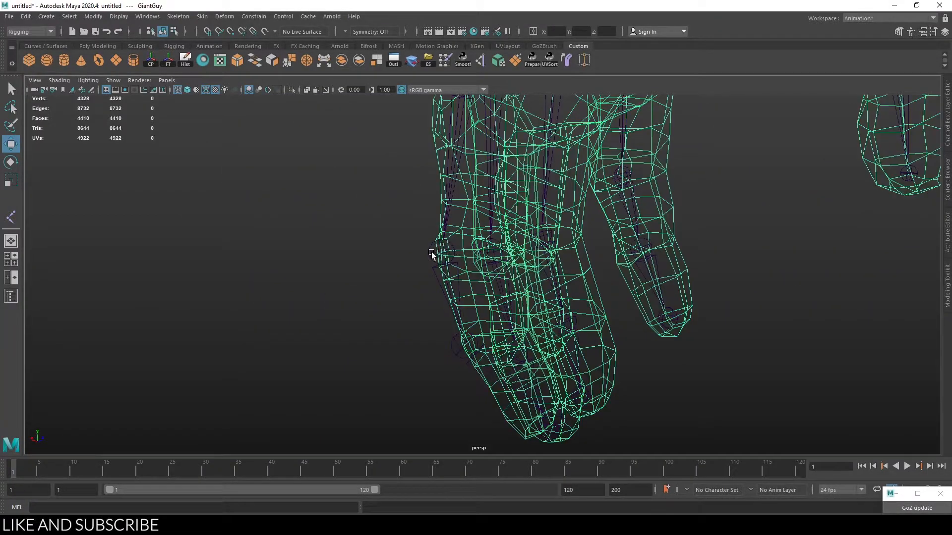
left_click(431, 252)
left_click_drag(389, 269, 401, 232, "alt")
Step: Adjust the ring finger's outer joints in depth so they sit inside the finger mesh
left_click(429, 368)
middle_click_drag(498, 404, 508, 346, "alt")
left_click_drag(508, 346, 431, 248, "alt")
left_click_drag(469, 300, 390, 322, "alt")
left_click_drag(471, 252, 506, 389)
left_click_drag(390, 311, 402, 314)
Step: Move the pinky chain's first two joints, parent and then child, inside the pinky mesh
left_click_drag(535, 359, 460, 221, "alt")
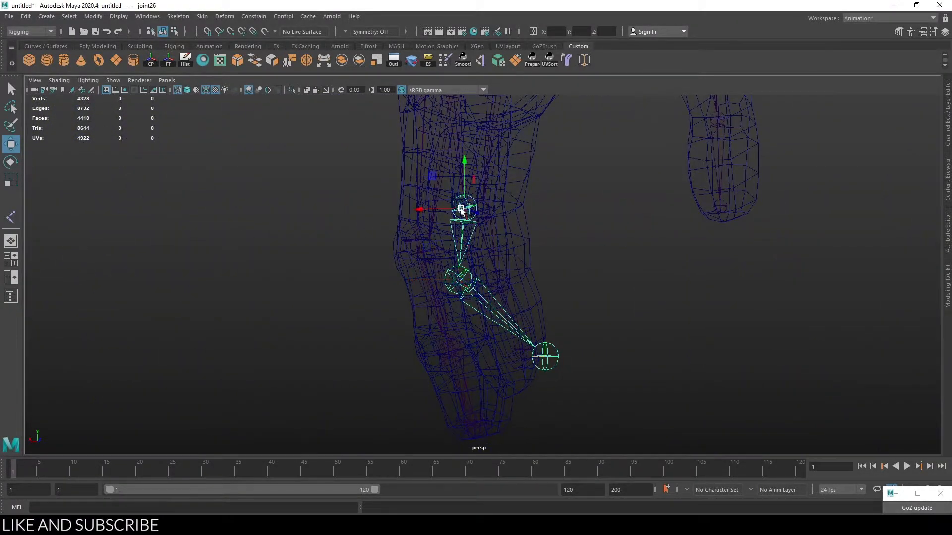
left_click_drag(434, 182, 424, 181)
left_click(451, 276)
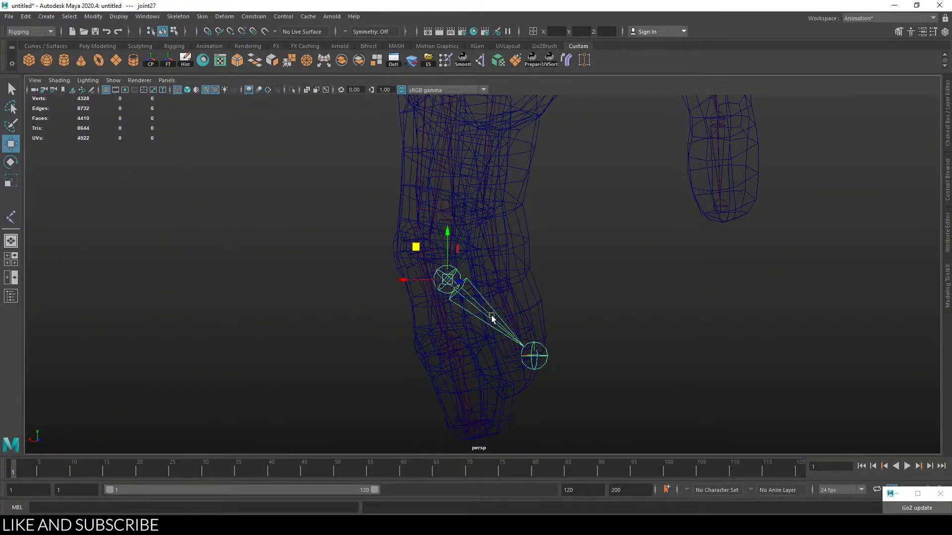
left_click_drag(491, 316, 539, 316, "alt")
left_click_drag(398, 242, 413, 256)
Step: Fine-tune the pinky chain's first two joints to centre them across the width of the finger
left_click(548, 376)
scroll(623, 374, "up", 5)
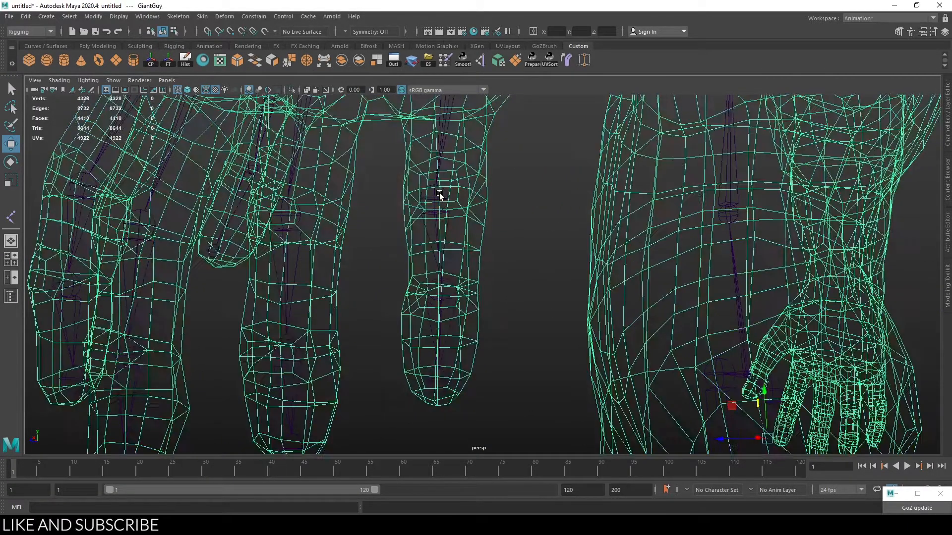
left_click(434, 197)
left_click_drag(400, 200, 401, 200)
left_click(453, 280)
left_click_drag(418, 289, 406, 290)
Step: Move the pinky's tip joint back inside the end of the pinky mesh
left_click(438, 370)
left_click(438, 369)
left_click_drag(438, 369, 515, 345, "alt")
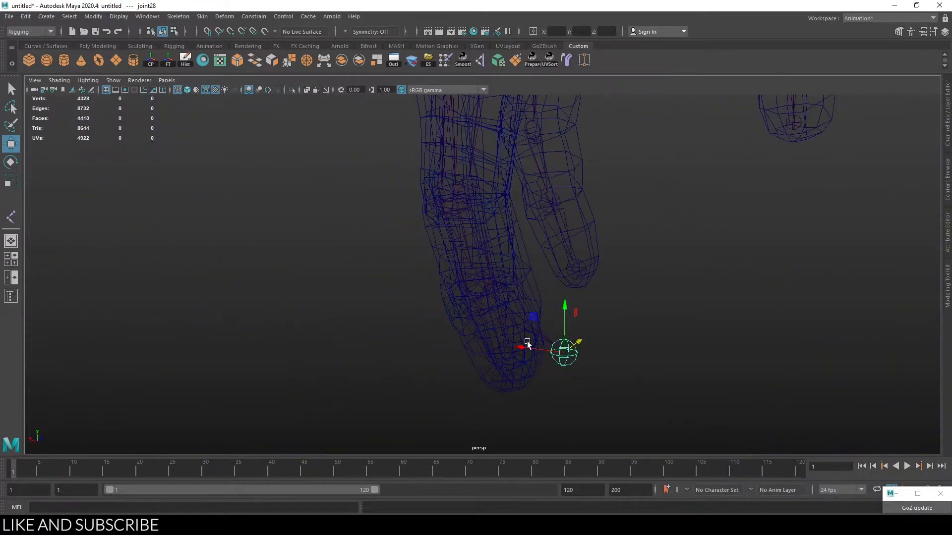
left_click_drag(594, 316, 585, 345, "alt")
left_click_drag(559, 273, 517, 285)
scroll(527, 322, "down", 3)
left_click_drag(358, 306, 513, 307, "alt")
scroll(586, 298, "down", 3)
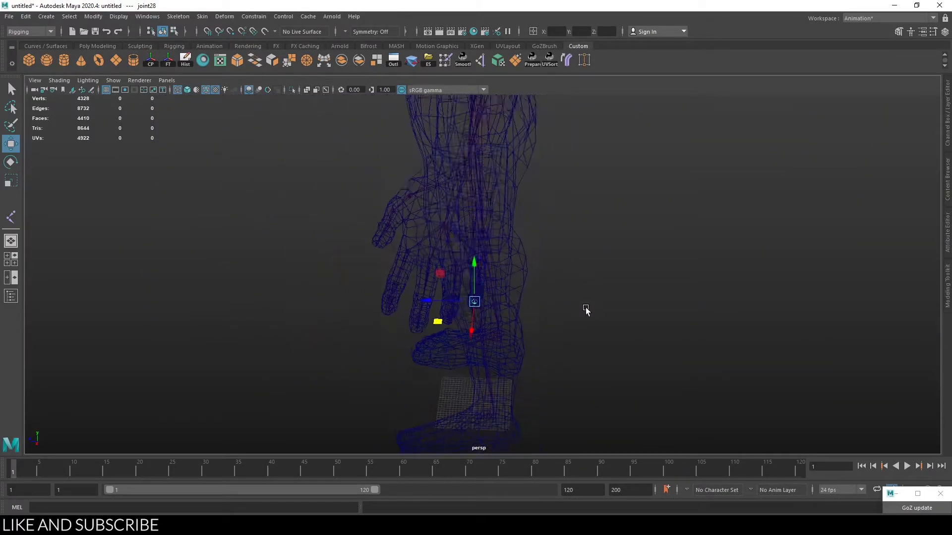
Step: Inspect the arm skeleton on the whole character by selecting joints from the hand up to the clavicle
middle_click_drag(587, 297, 593, 351, "alt")
key("q")
left_click(452, 276)
left_click(472, 225)
scroll(472, 225, "down", 5)
left_click_drag(402, 278, 525, 286, "alt")
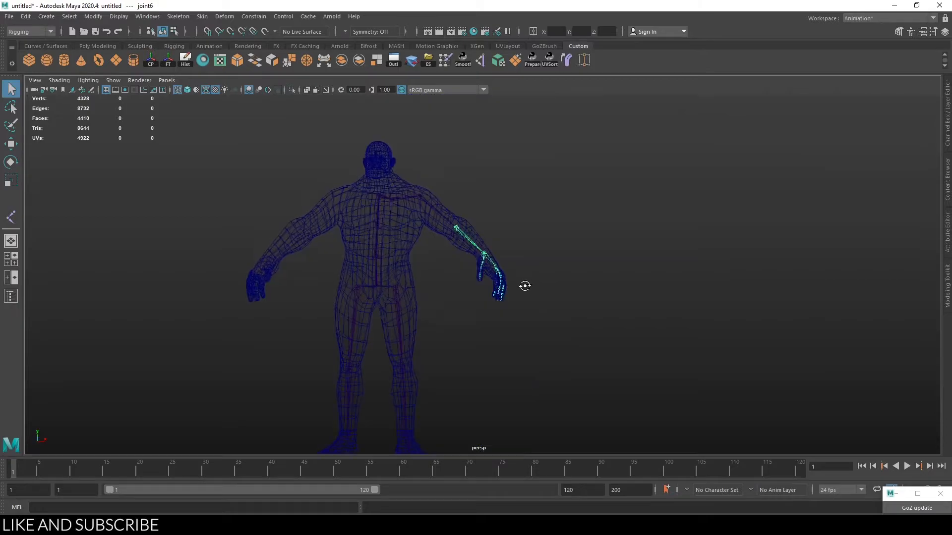
left_click(377, 289)
left_click_drag(430, 270, 462, 237, "alt")
left_click(463, 234)
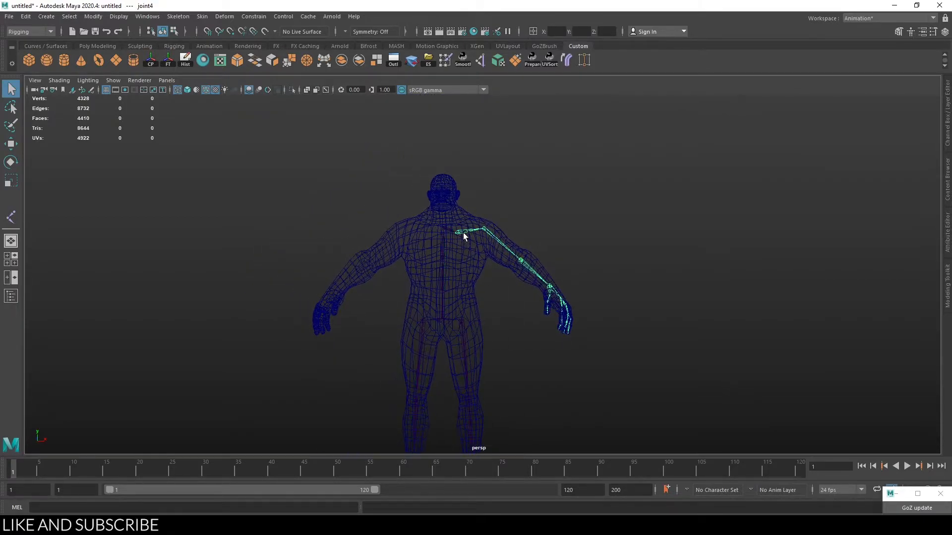
Step: Open the Outliner, expand the whole joint hierarchy under joint1, and enlarge the window to show the joint names
left_click(390, 61)
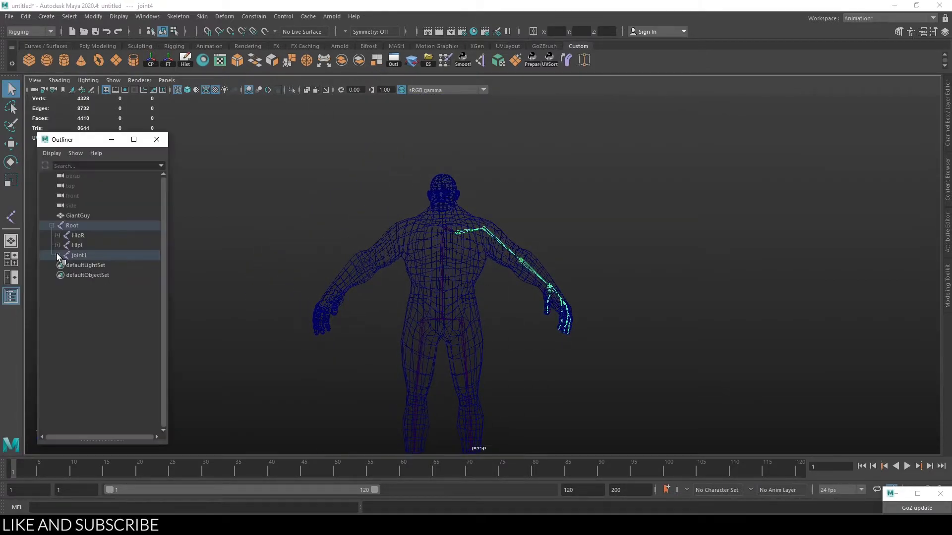
left_click(58, 255, "shift")
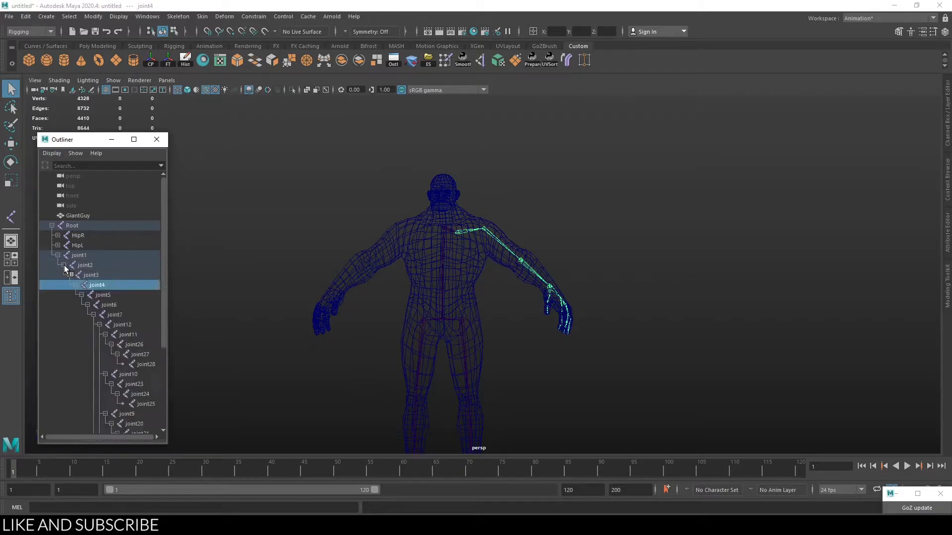
left_click_drag(82, 139, 91, 119)
left_click(78, 254)
left_click(78, 255)
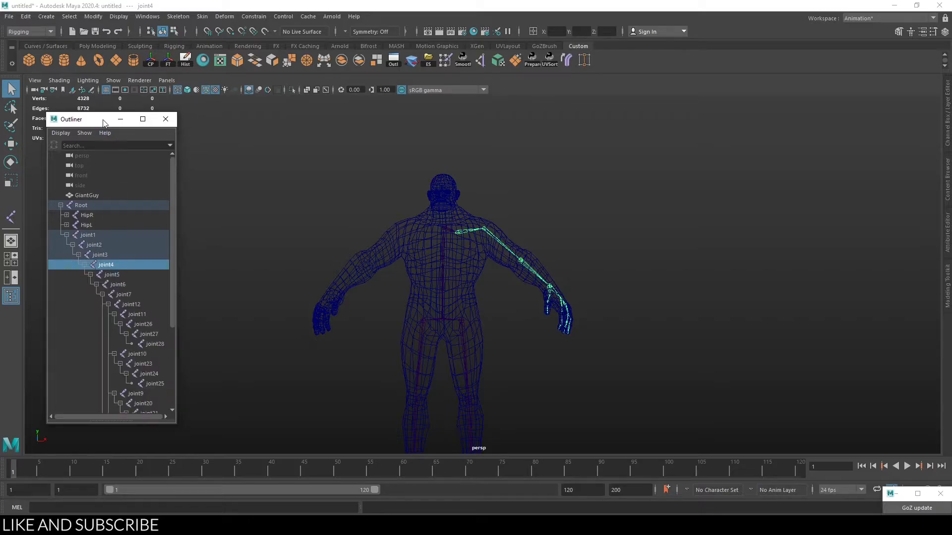
left_click_drag(96, 119, 95, 81)
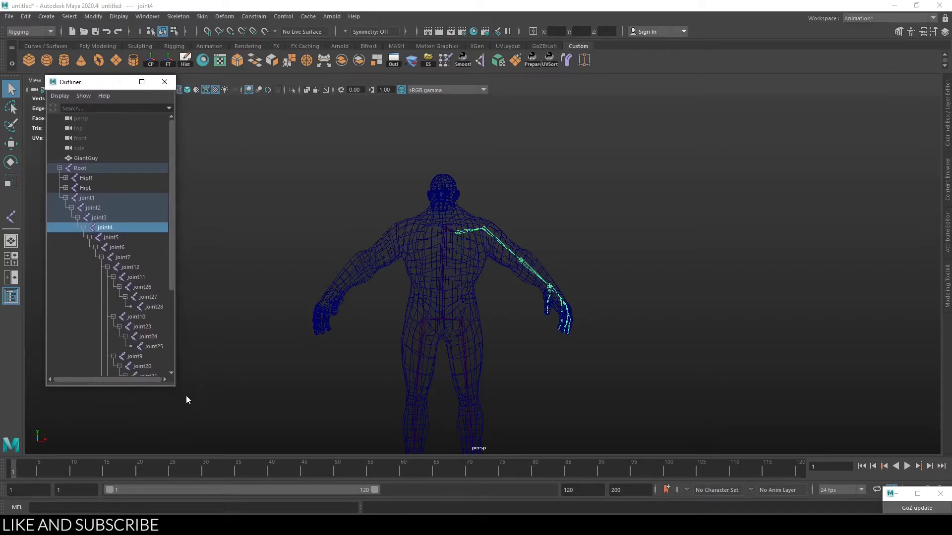
left_click_drag(176, 389, 241, 474)
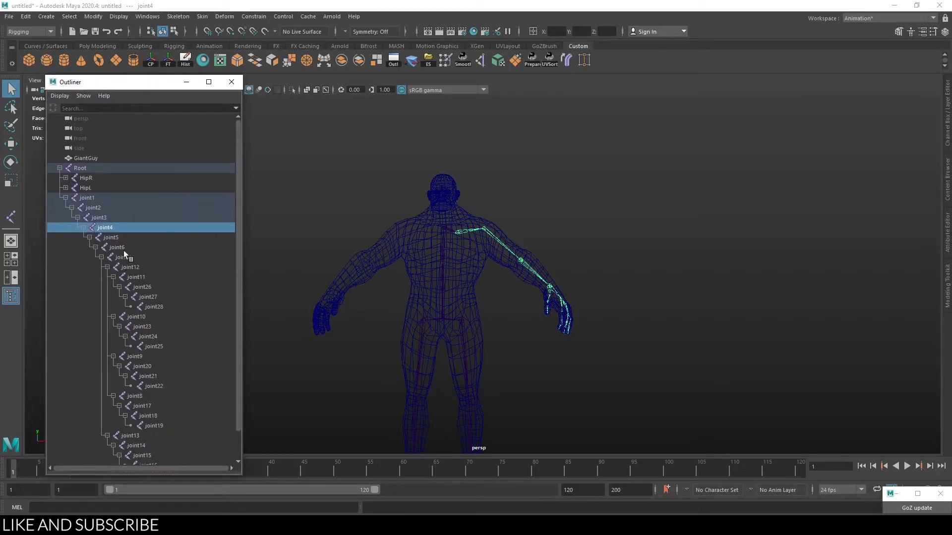
Step: Rename joint1 as Spine1
left_click(124, 217)
left_click(119, 204)
left_click(117, 196)
double_click(117, 195)
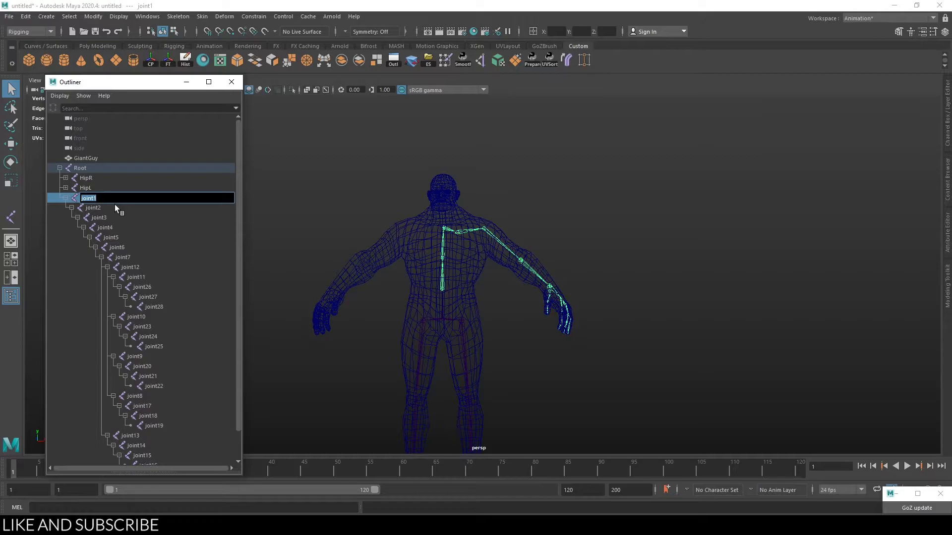
type("Sp")
key("BackSpace")
key("ctrl+a")
key("End")
key("Return")
Step: Rename joint2 as Spine2 and joint3 as Spine3
double_click(115, 206)
type("Spine2")
key("Return")
double_click(113, 218)
type("Spine")
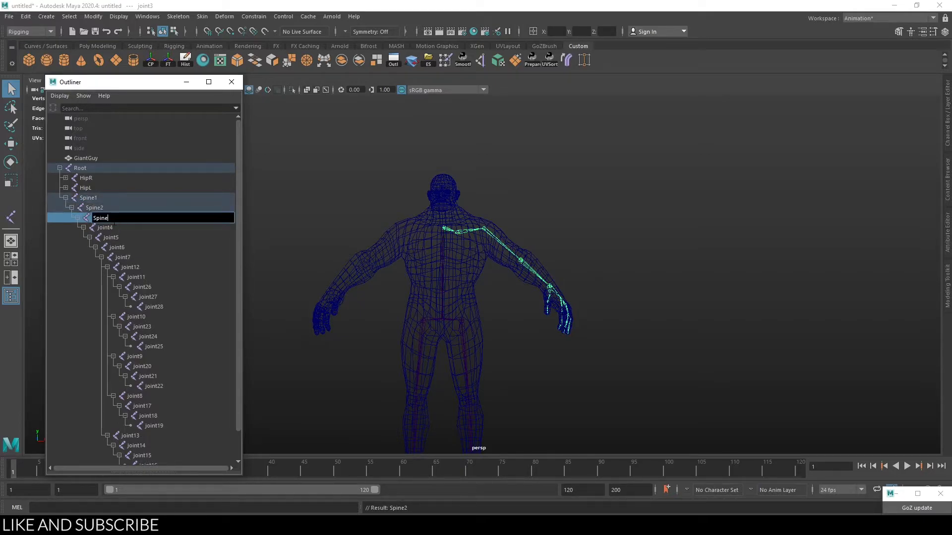
type("3")
key("Return")
Step: Rename joint4 as ClavicleL and joint5 as ShoulderL
double_click(113, 227)
type("Clavicle")
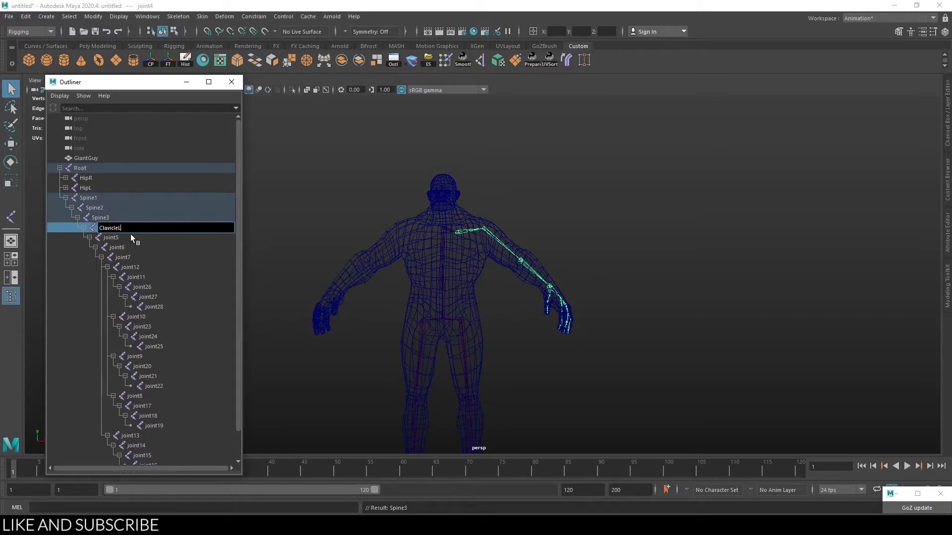
type("L")
key("Return")
double_click(126, 238)
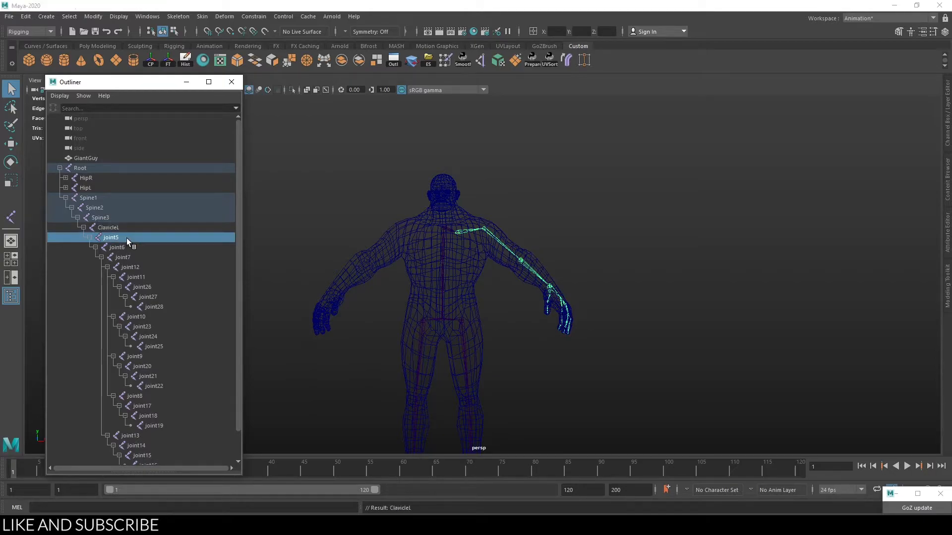
type("Should")
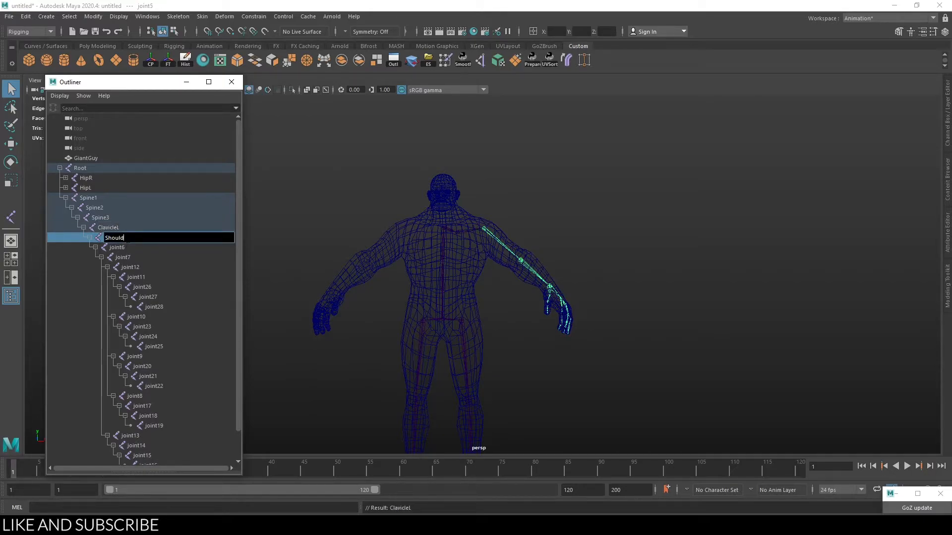
type("erL")
key("Return")
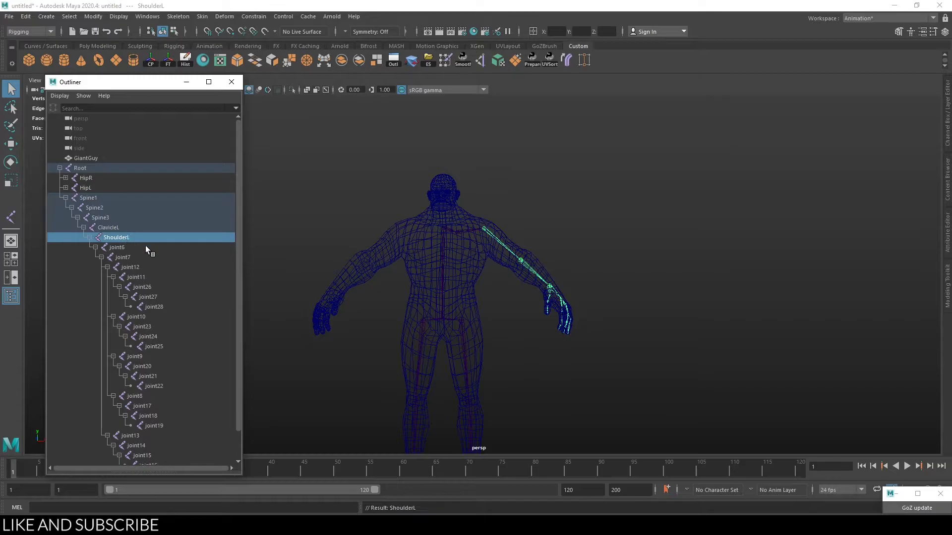
Step: Rename joint6 as ElbowL and joint7 as WristL
double_click(145, 246)
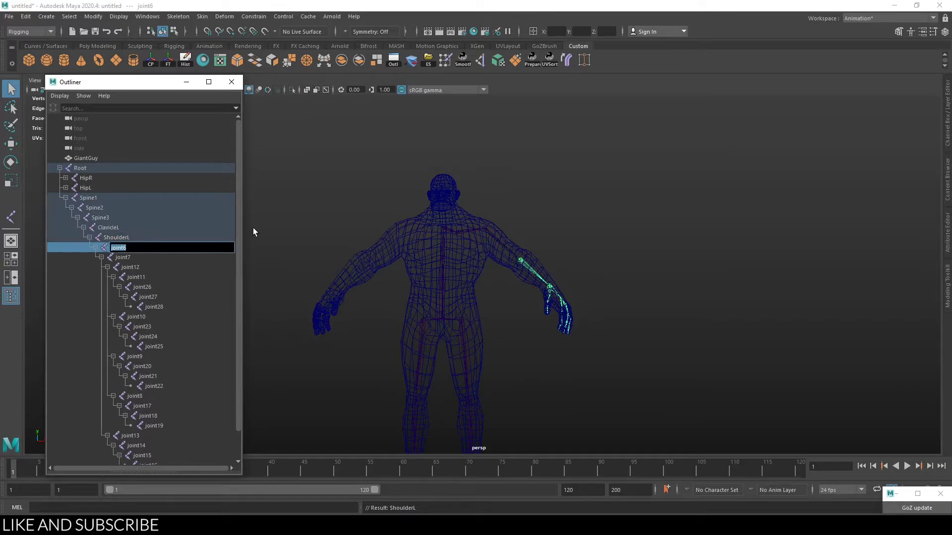
type("ElbowL")
key("Return")
double_click(129, 257)
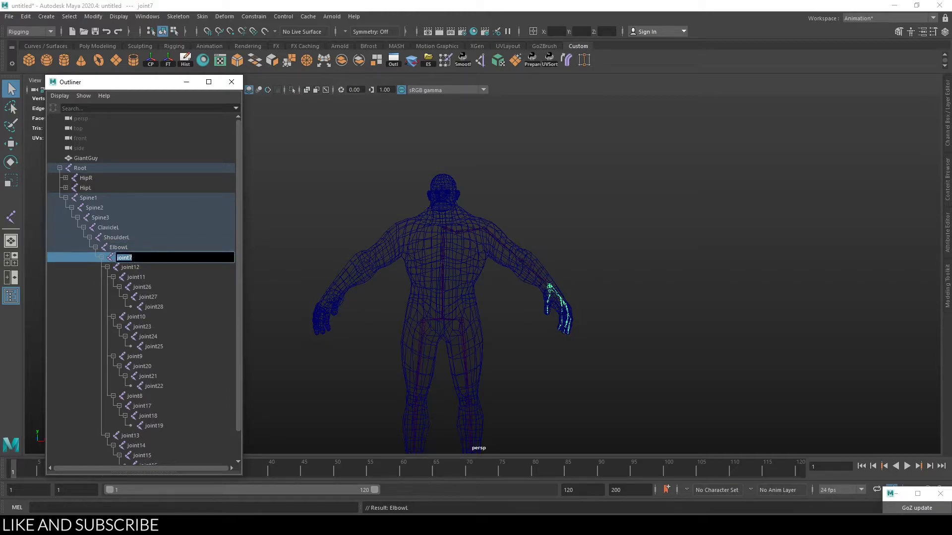
type("WristL")
key("Return")
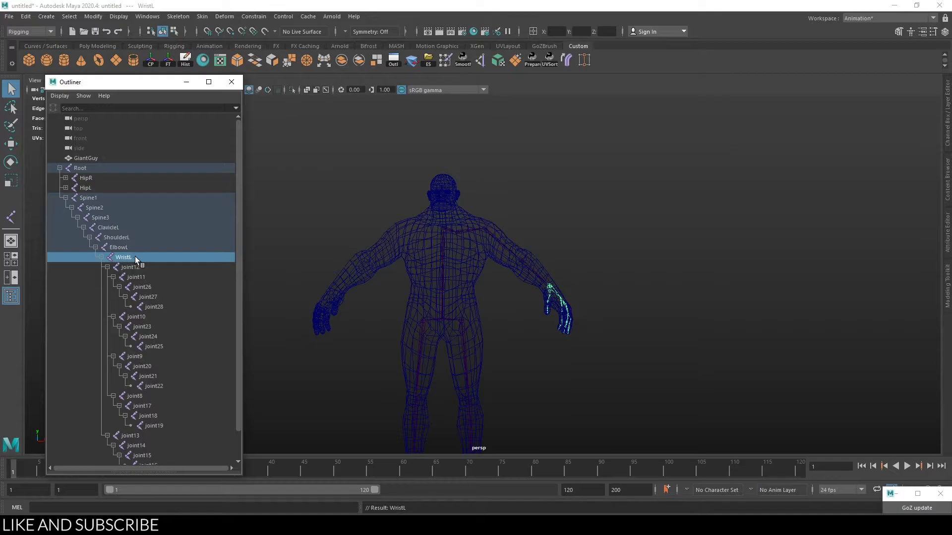
Step: Rename joint12, the child of the wrist joint, as PalmL
left_click(169, 267)
double_click(169, 266)
type("P")
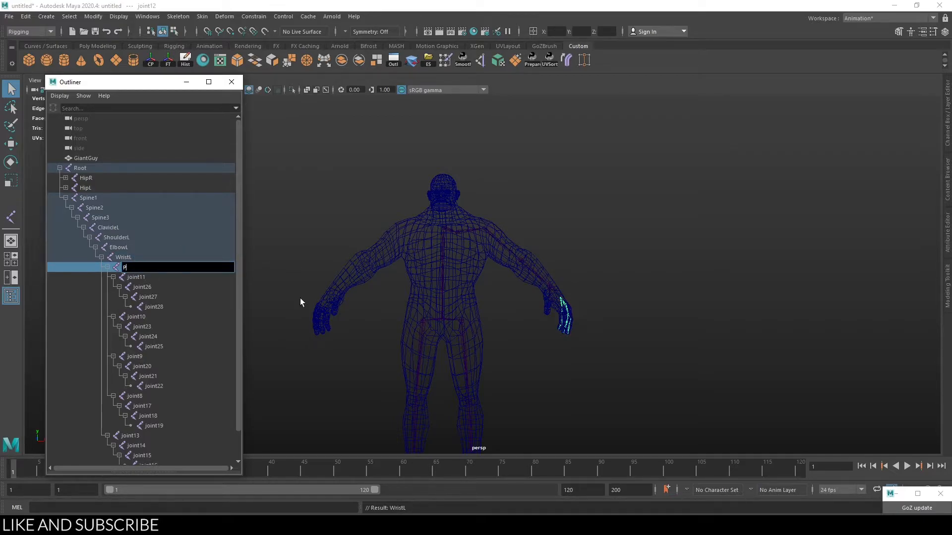
type("almL")
key("Return")
Step: Rename the first two pinky joints, joint11 and joint26, as PinkyL1 and PinkyL2
left_click_drag(564, 267, 472, 287, "alt")
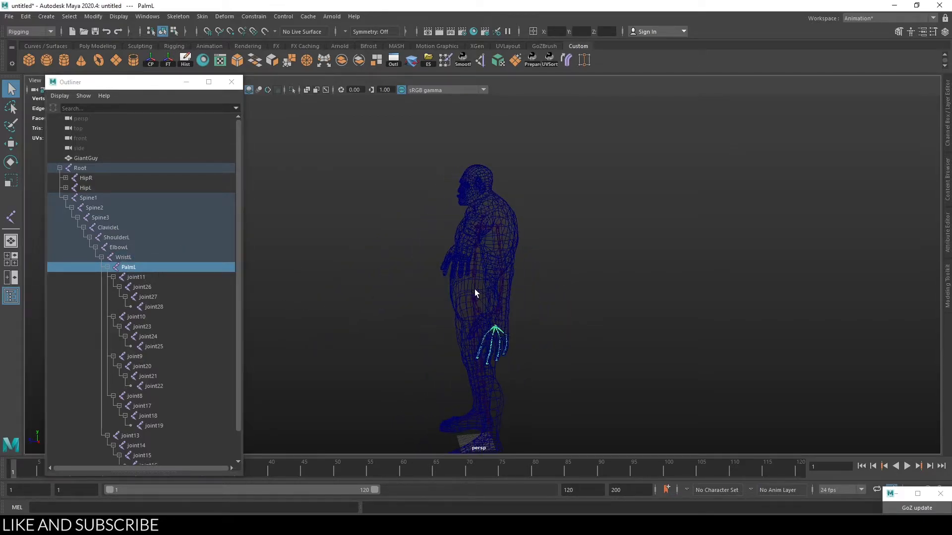
right_click_drag(471, 287, 557, 284, "alt")
double_click(165, 278)
type("Pin")
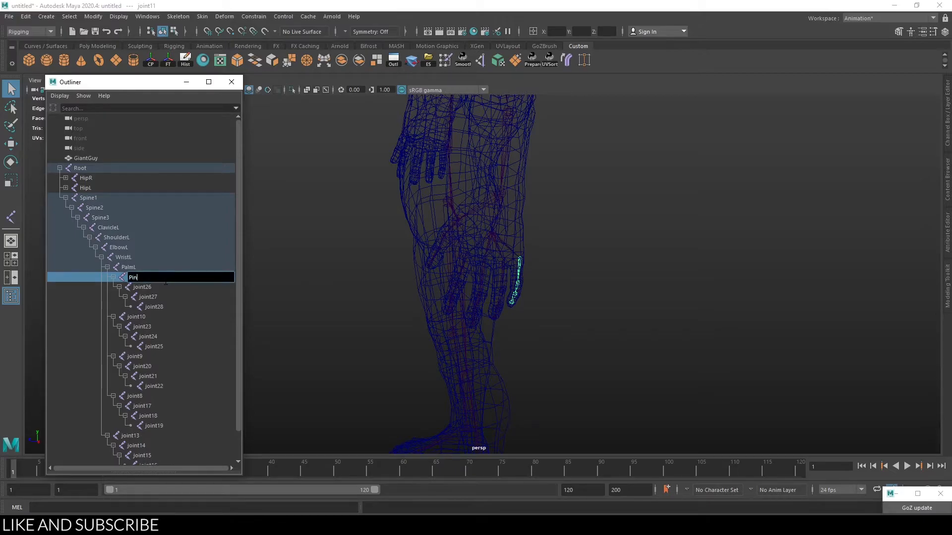
type("kyL1")
key("ctrl+c")
double_click(156, 285)
key("ctrl+v")
key("BackSpace")
type("2")
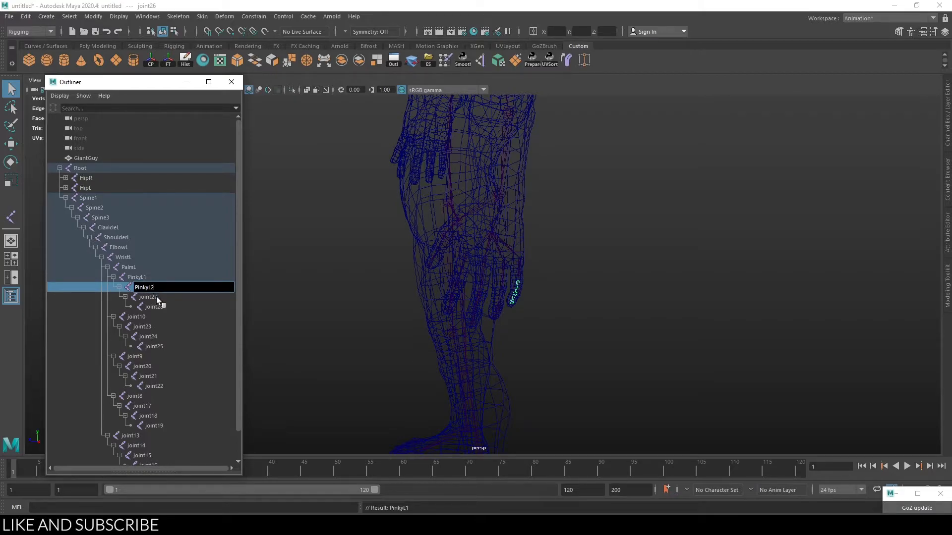
Step: Rename the last two pinky joints, joint27 and joint28, as PinkyL3 and PinkyL4
double_click(156, 296)
key("ctrl+v")
key("BackSpace")
type("3")
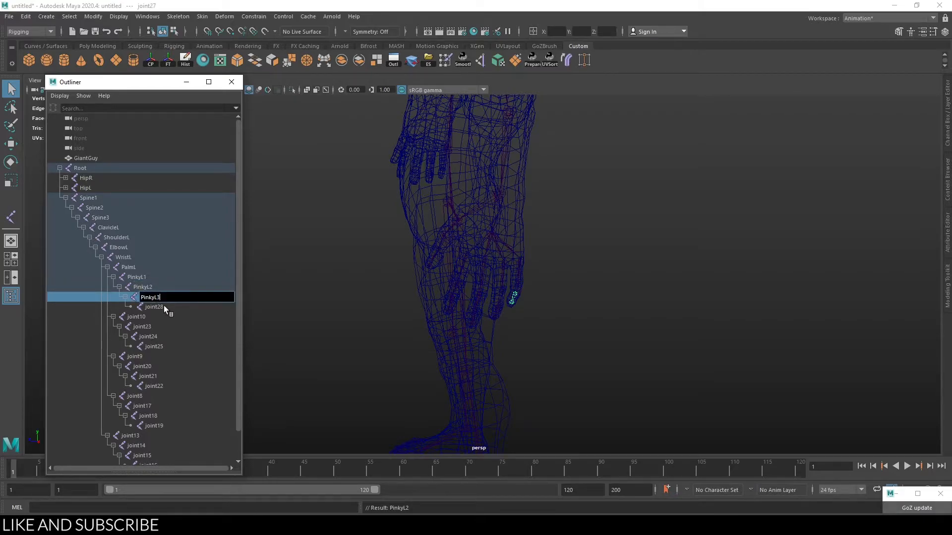
double_click(161, 306)
key("ctrl+v")
type("4")
key("Return")
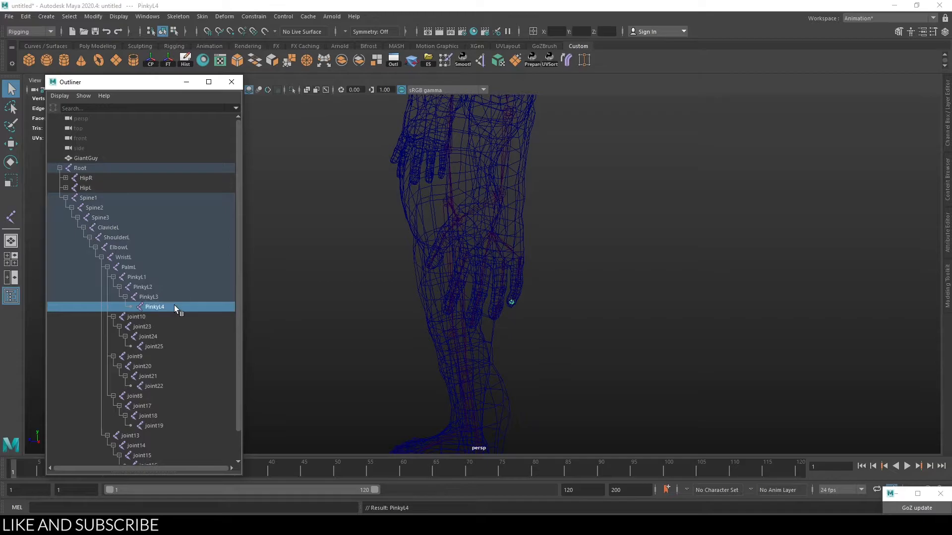
Step: Rename the first two ring finger joints, joint10 and joint23, as RingL1 and RingL2
left_click(107, 267)
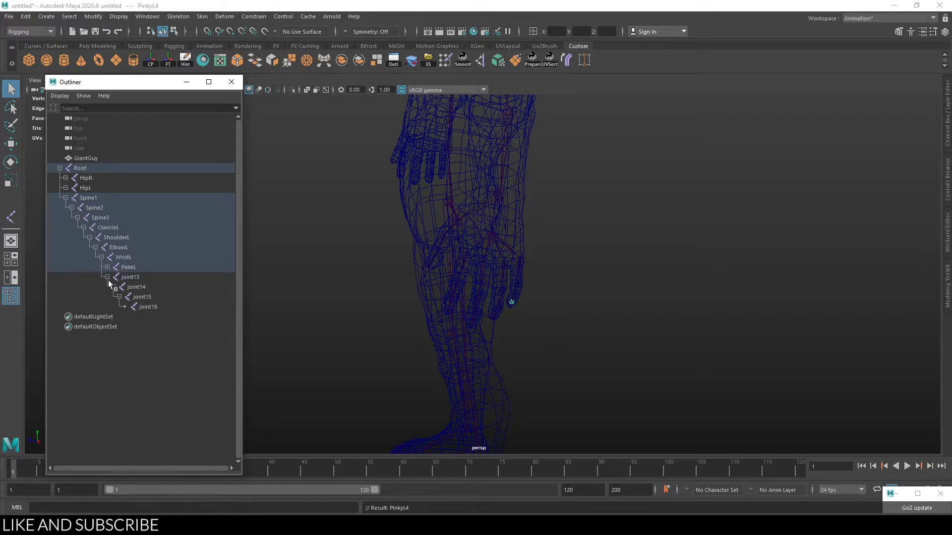
left_click(107, 267)
left_click(113, 277)
double_click(134, 288)
type("RingL1")
key("Return")
left_click(174, 297)
double_click(174, 297)
type("RingL2")
key("Return")
Step: Rename the last two ring finger joints, joint24 and joint25, as RingL3 and RingL4, and collapse the ring finger branch
double_click(156, 307)
type("RingL3")
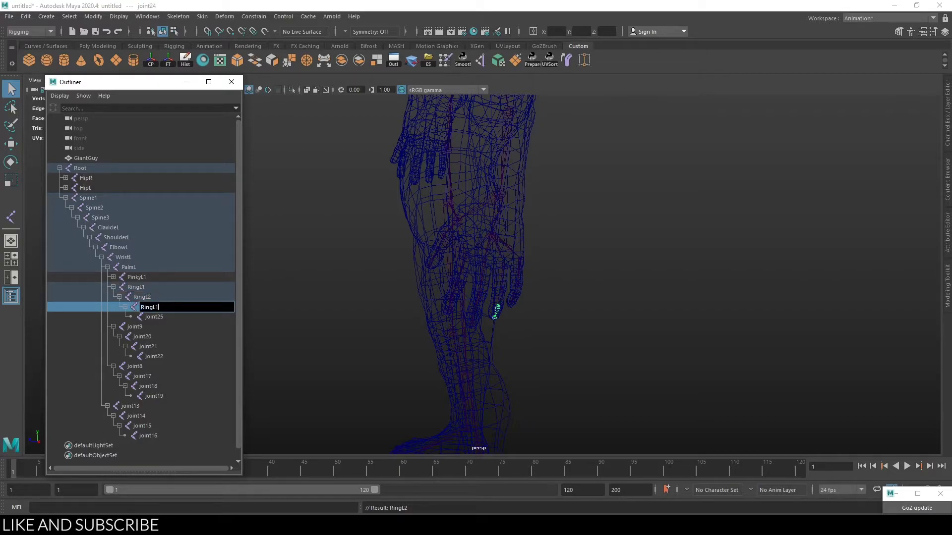
key("Return")
key("Down")
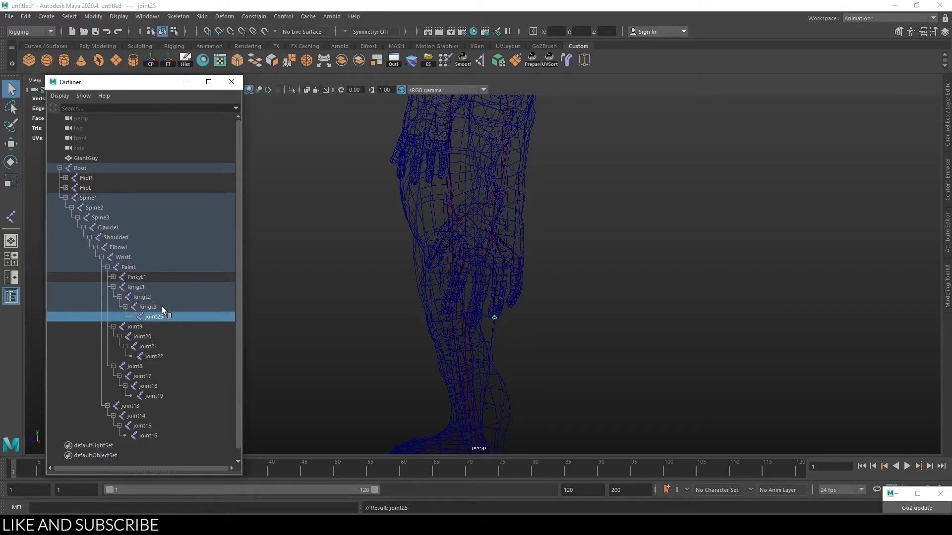
key("Return")
type("RingL4")
key("Return")
left_click(113, 287)
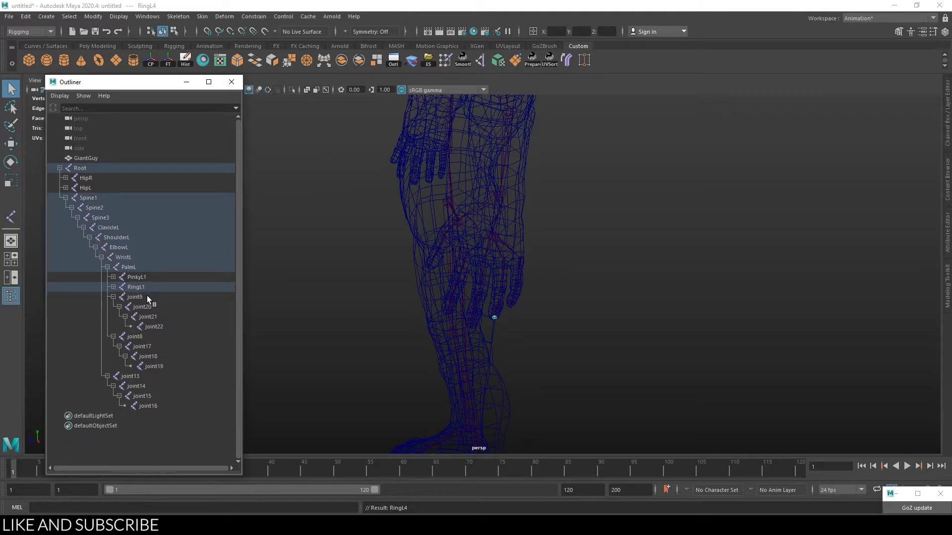
Step: Rename the first two middle finger joints, joint9 and joint20, as MiddleL1 and MiddleL2
double_click(138, 296)
type("MiddleL1")
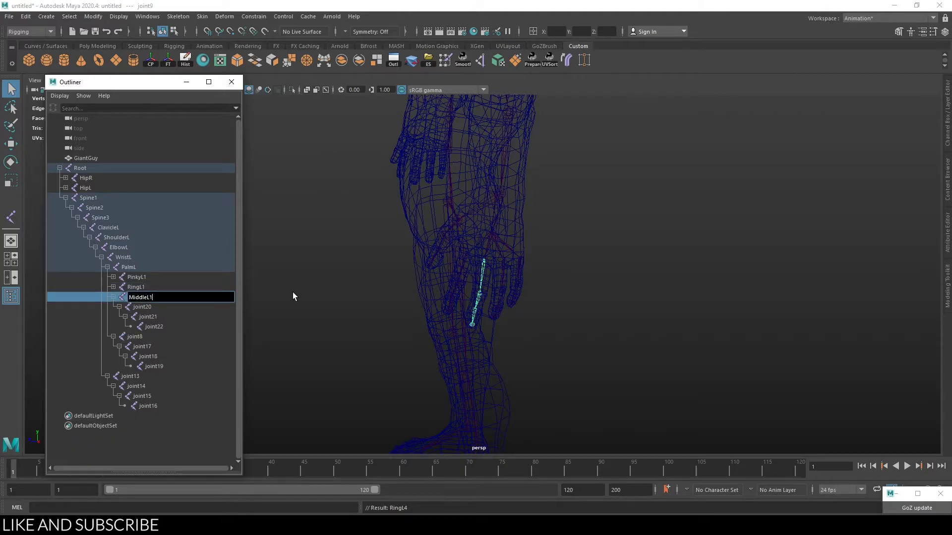
key("Return")
double_click(179, 300)
key("ctrl+c")
key("Return")
double_click(175, 307)
key("ctrl+v")
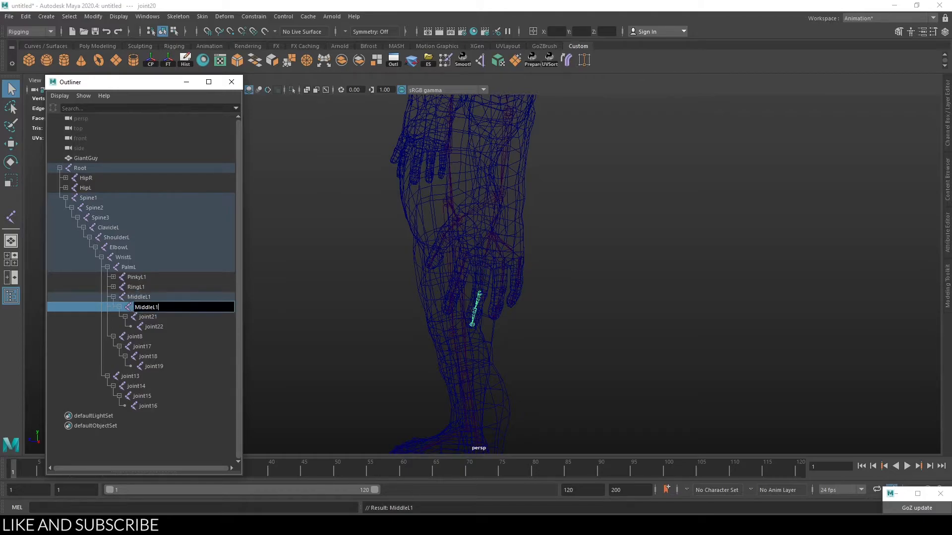
type("2")
key("Return")
Step: Rename the last two middle finger joints, joint21 and joint22, as MiddleL3 and MiddleL4, and collapse the middle finger branch
double_click(164, 316)
key("ctrl+v")
key("BackSpace")
type("3")
key("Return")
double_click(164, 330)
key("ctrl+v")
key("BackSpace")
type("4")
key("Return")
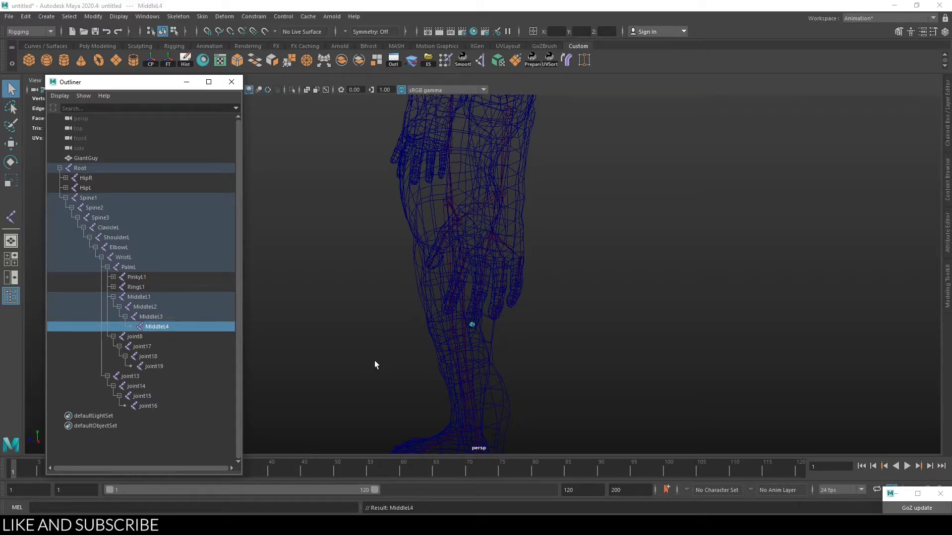
left_click(113, 297)
Step: Rename the first two index finger joints, joint8 and joint17, as IndexL1 and IndexL2
left_click(155, 309)
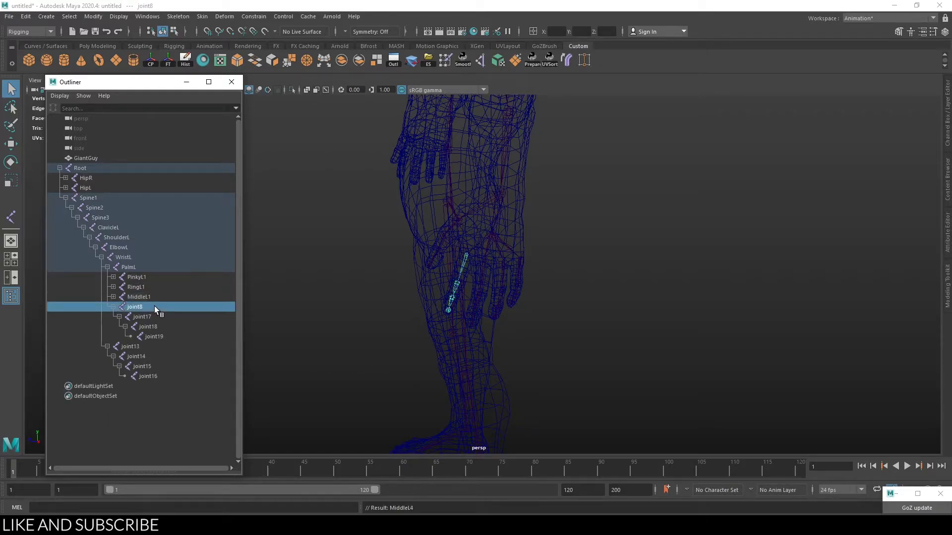
double_click(150, 307)
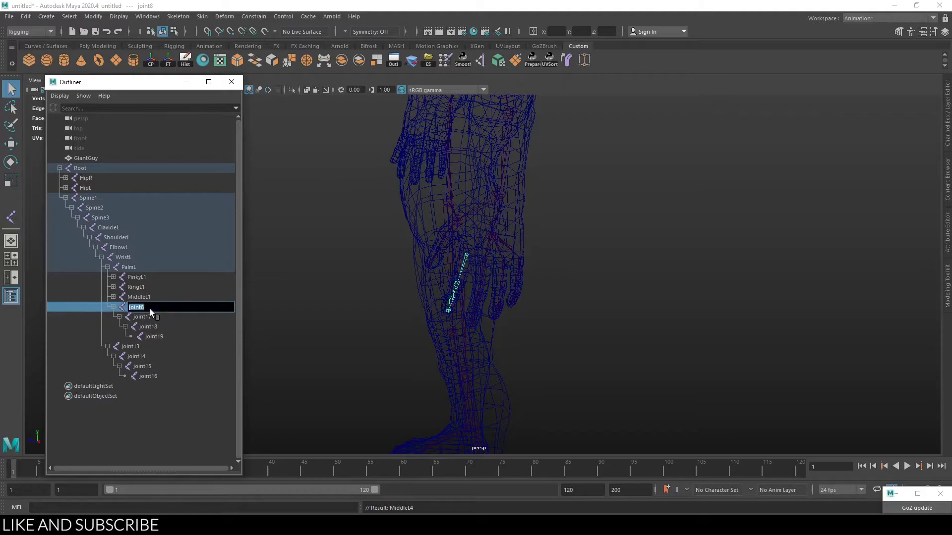
type("IndexL1")
key("Return")
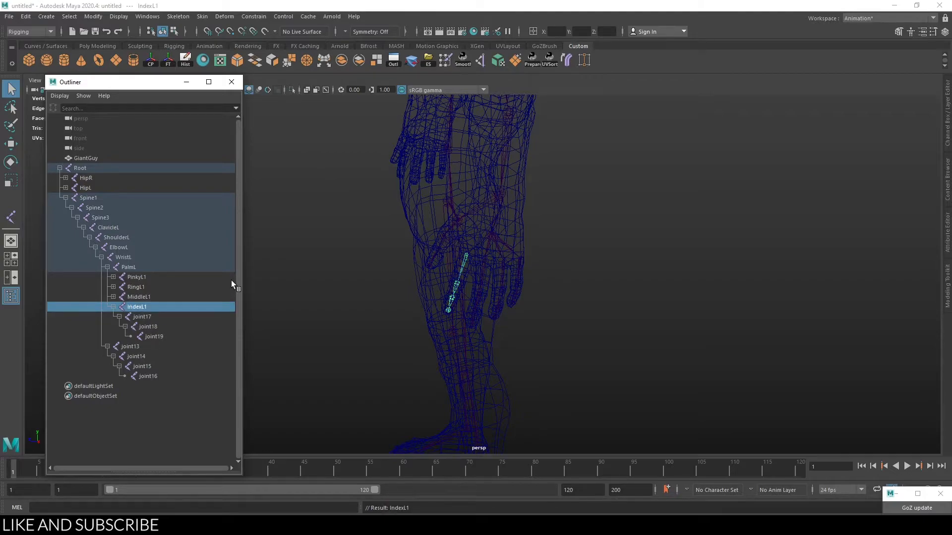
double_click(147, 317)
key("ctrl+v")
key("BackSpace")
type("2")
Step: Rename the last two index finger joints, joint18 and joint19, as IndexL3 and IndexL4, and collapse the index finger branch
double_click(161, 325)
key("ctrl+v")
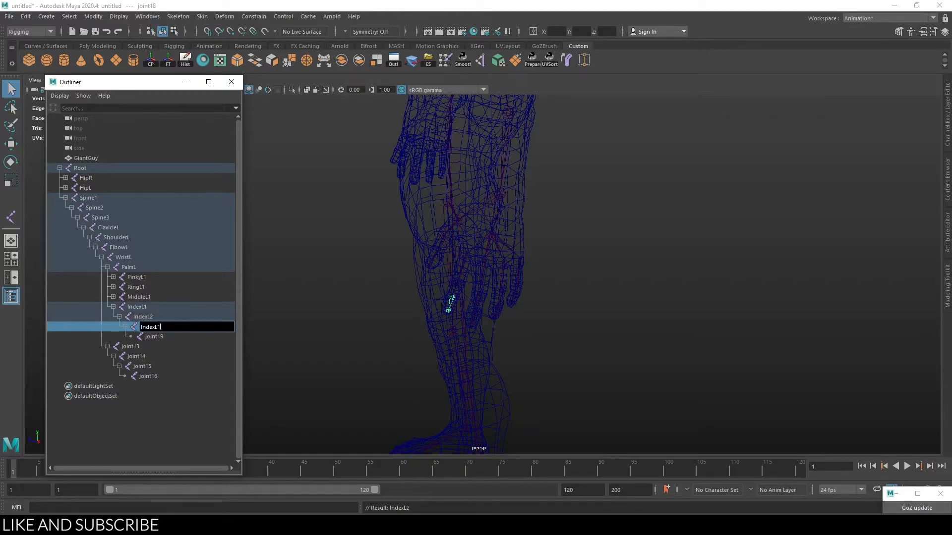
key("BackSpace")
type("3")
key("Return")
double_click(165, 336)
key("ctrl+v")
key("BackSpace")
type("4")
key("Return")
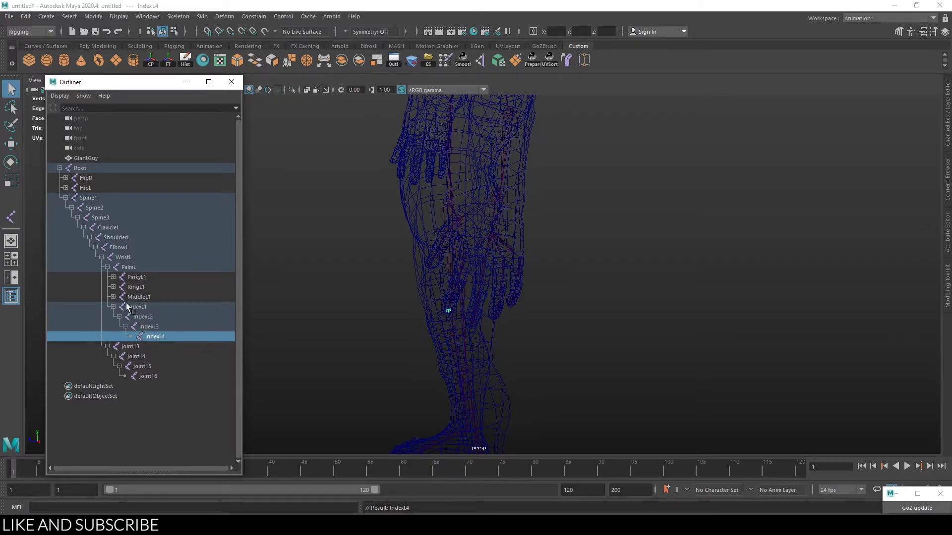
left_click(114, 306)
Step: Rename the first two thumb joints, joint13 and joint14, as ThumbL1 and ThumbL2
left_click(133, 317)
double_click(136, 317)
type("ThumbL1")
key("ctrl+a")
key("Return")
double_click(166, 325)
type("ThumbL2")
key("Return")
Step: Rename the last two thumb joints, joint15 and joint16, as ThumbL3 and ThumbL4, and collapse the thumb branch
left_click(152, 338)
double_click(152, 337)
key("ctrl+v")
key("BackSpace")
type("3")
key("Return")
double_click(153, 347)
key("ctrl+v")
key("BackSpace")
type("4")
key("Return")
left_click(107, 316)
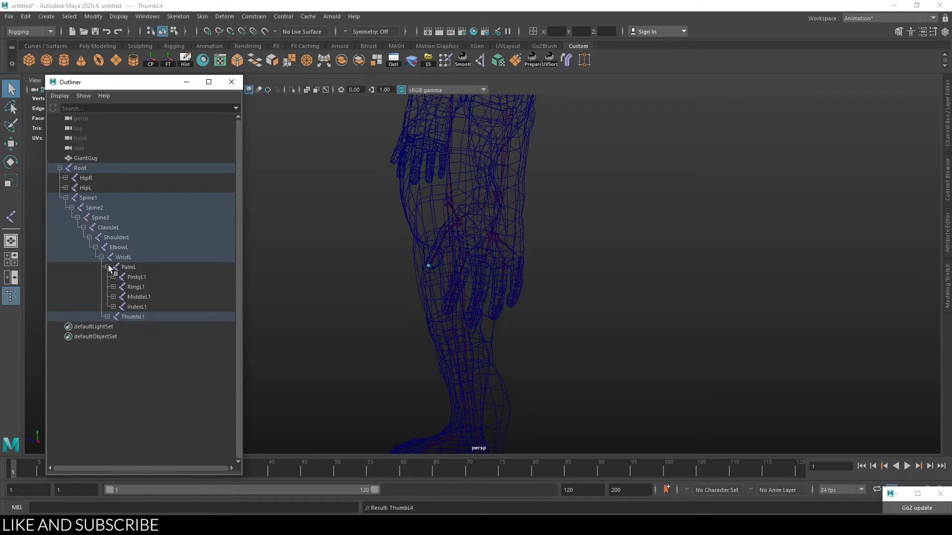
Step: Collapse the left arm hierarchy up to ShoulderL and frame the shoulder joint in the viewport
left_click(107, 267)
left_click(101, 258)
left_click(119, 257)
left_click(105, 247)
left_click(95, 247)
left_click(89, 237)
left_click(107, 237)
key("f")
left_click_drag(369, 256, 406, 278, "alt")
Step: Mirror the ClavicleL chain across YZ with the Behavior function, replacing L with R in the duplicated joint names
left_click(108, 228)
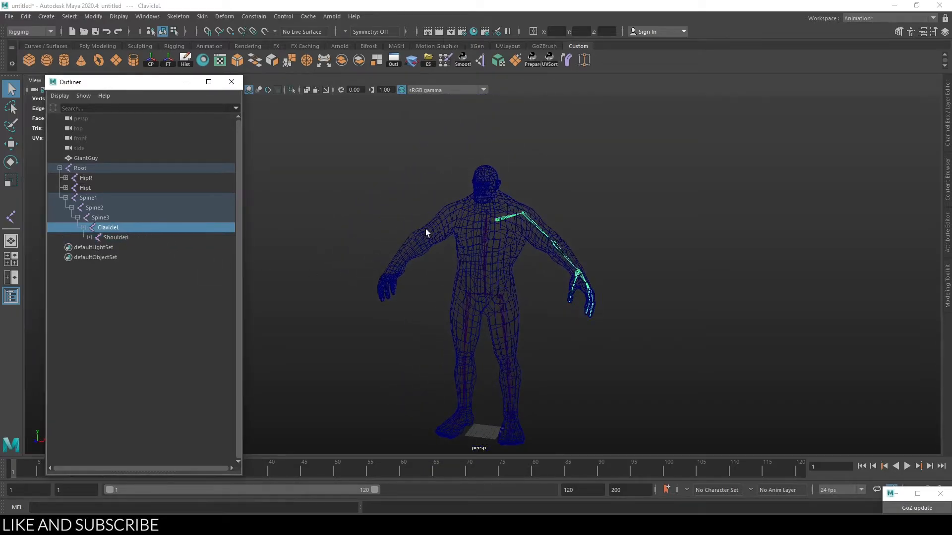
scroll(397, 231, "up", 3)
left_click(178, 17)
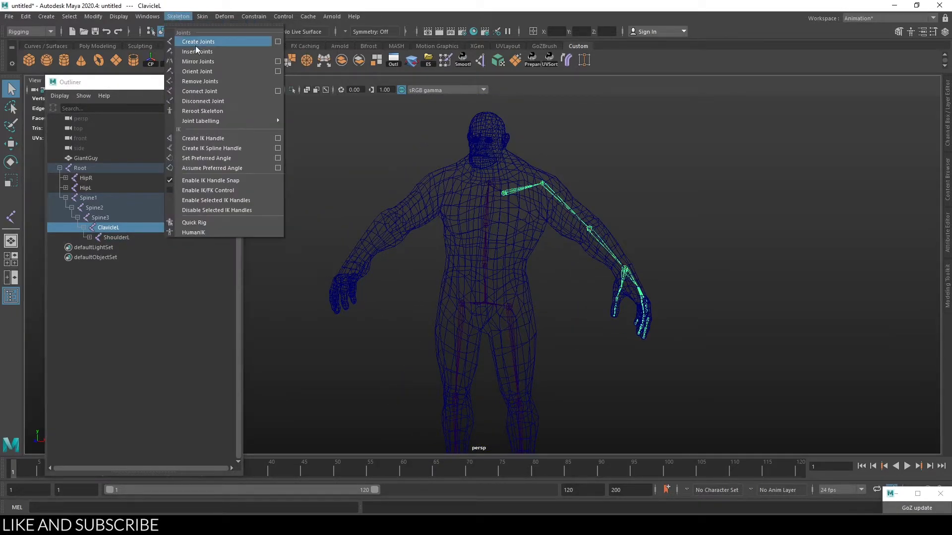
left_click(278, 60)
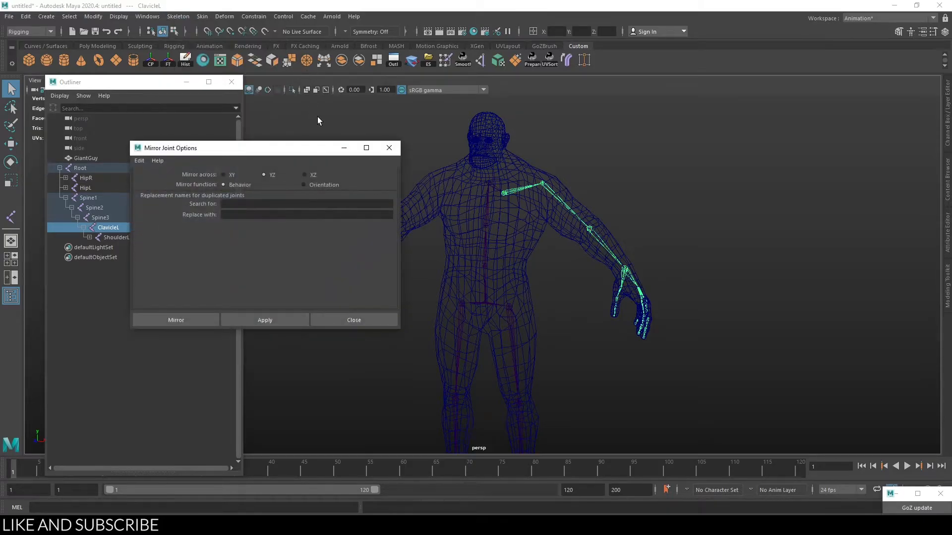
left_click(287, 204)
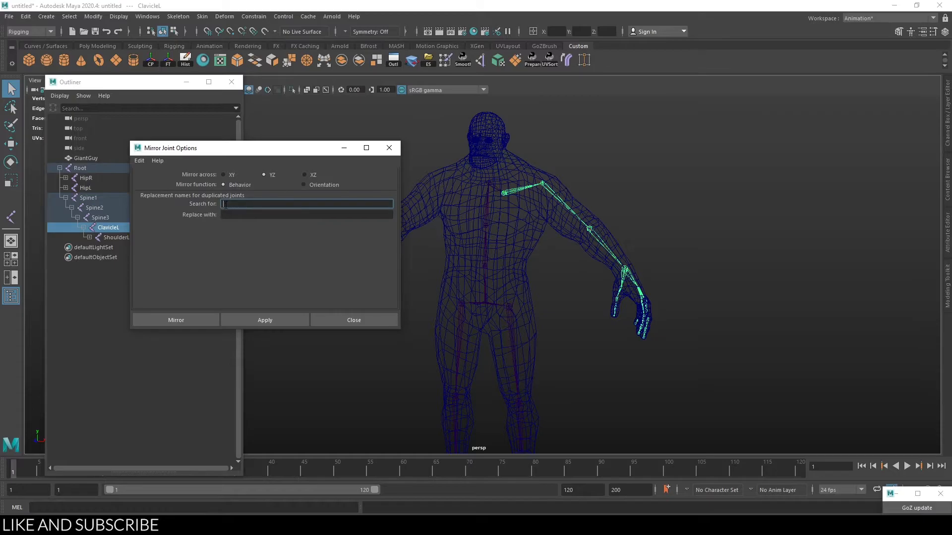
left_click_drag(266, 152, 281, 148)
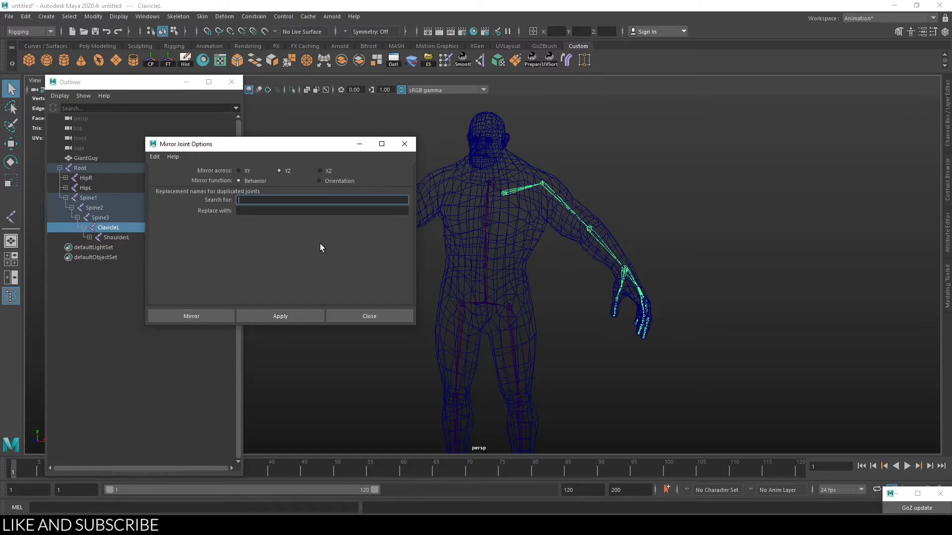
key("Tab")
type("R")
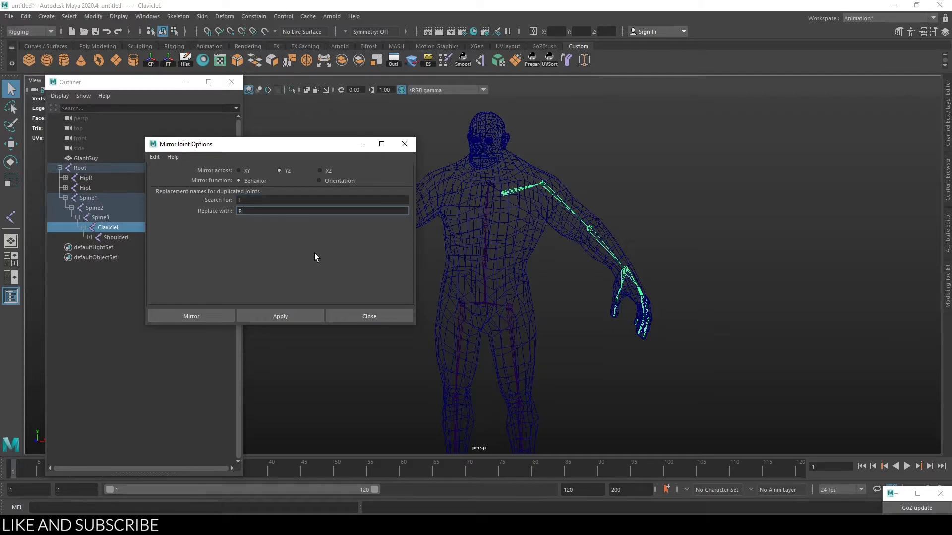
left_click(307, 315)
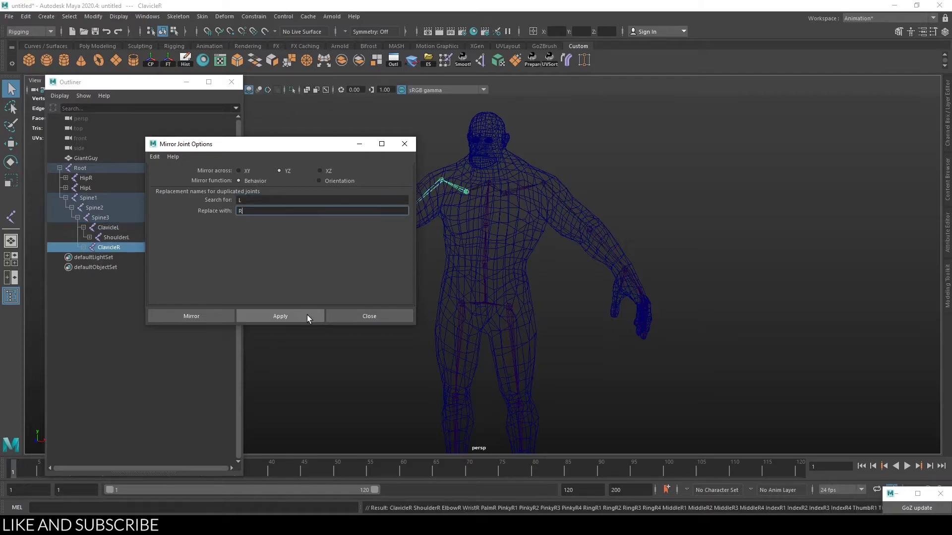
left_click(403, 148)
Step: Expand the full ClavicleR hierarchy, check the names of the mirrored arm and finger joints, and collapse it
left_click(83, 248)
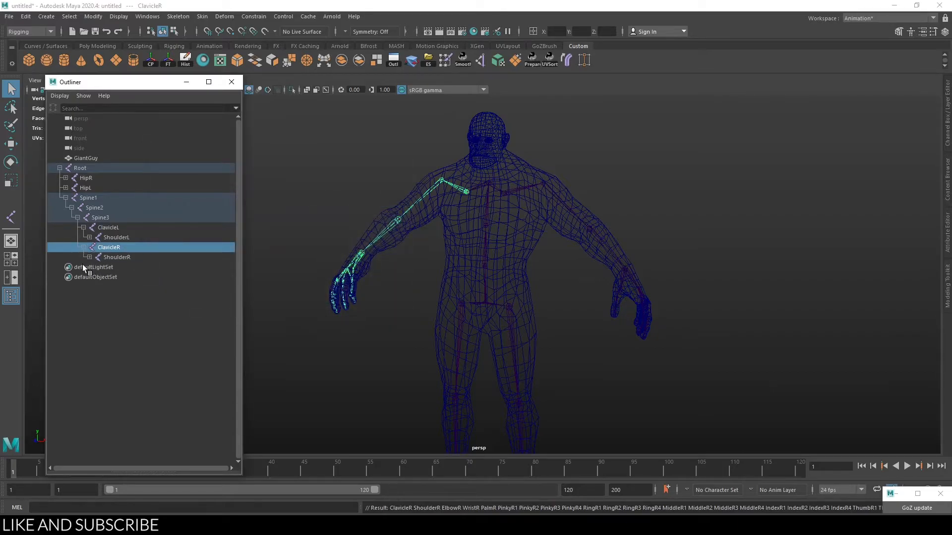
left_click(90, 257)
left_click(96, 267, "shift")
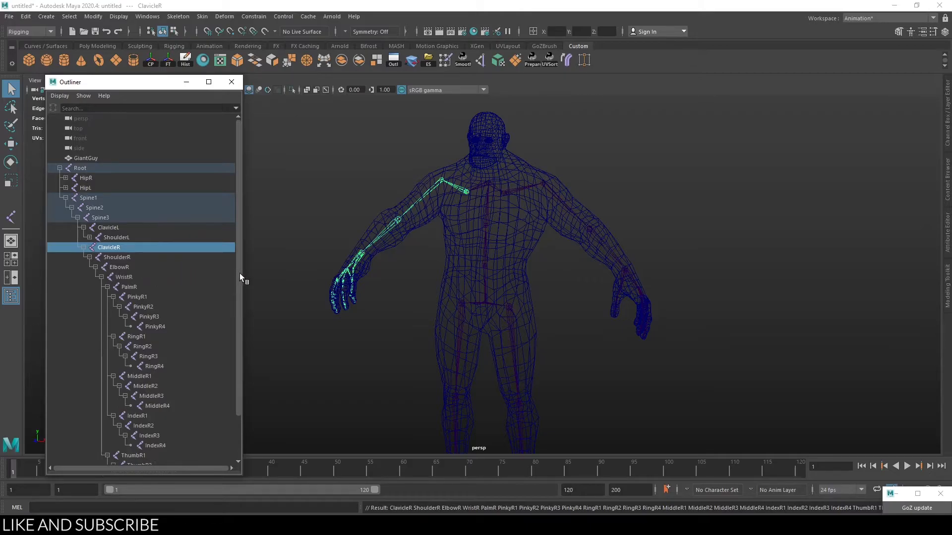
left_click_drag(239, 277, 240, 309)
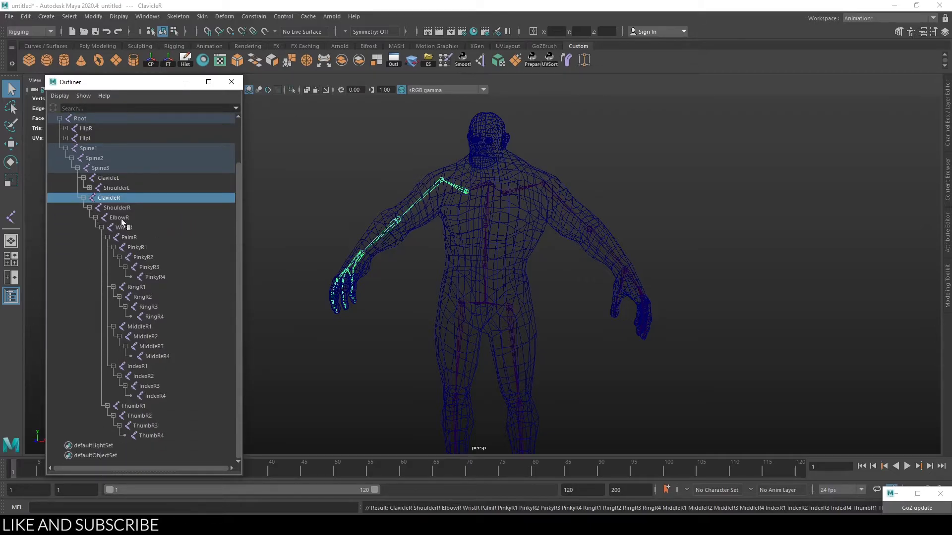
left_click(83, 198)
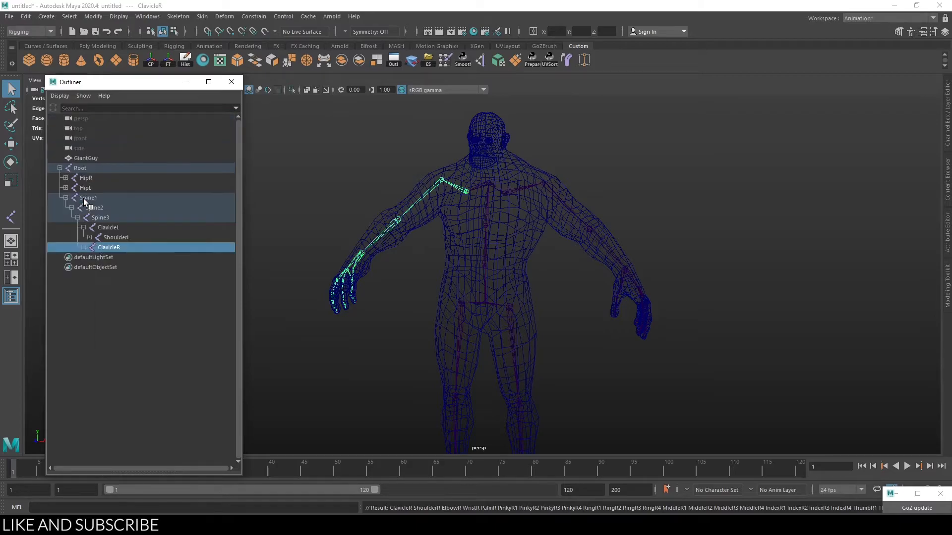
Step: Collapse the ClavicleL branch and select Root to inspect the whole skeleton inside the mesh
left_click(127, 238)
left_click(83, 227)
left_click(101, 218)
left_click(111, 198)
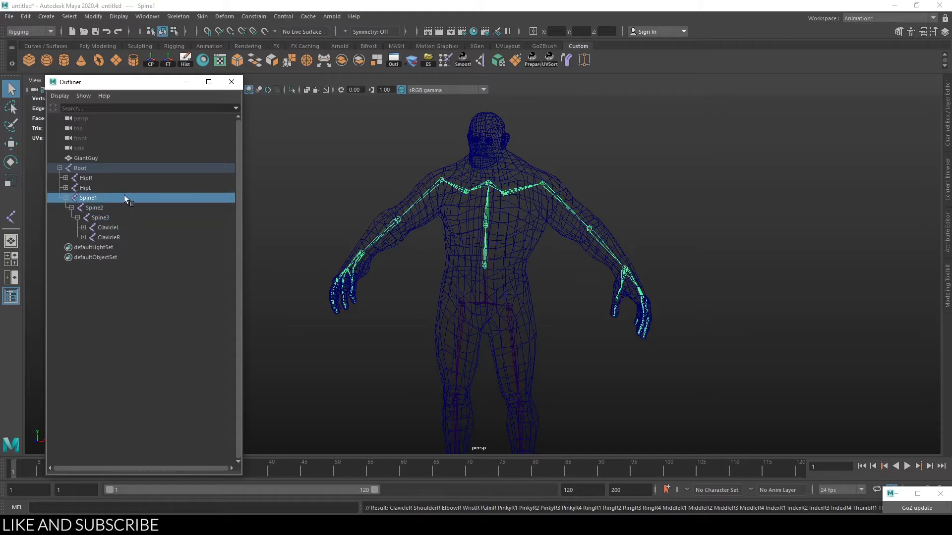
key("Up")
left_click_drag(531, 304, 640, 284, "alt")
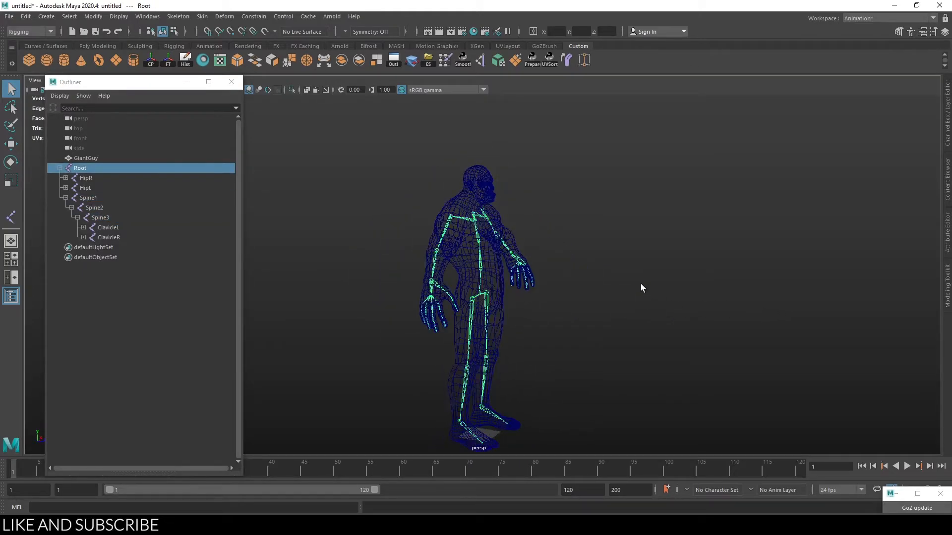
Step: Create neck and head joints in the front view, continuing the chain from the top spine joint up into the head
right_click_drag(639, 284, 645, 353, "alt")
scroll(645, 353, "up", 5)
left_click_drag(652, 327, 571, 304, "alt")
left_click(464, 288)
left_click_drag(482, 292, 620, 299, "alt")
left_click(649, 290)
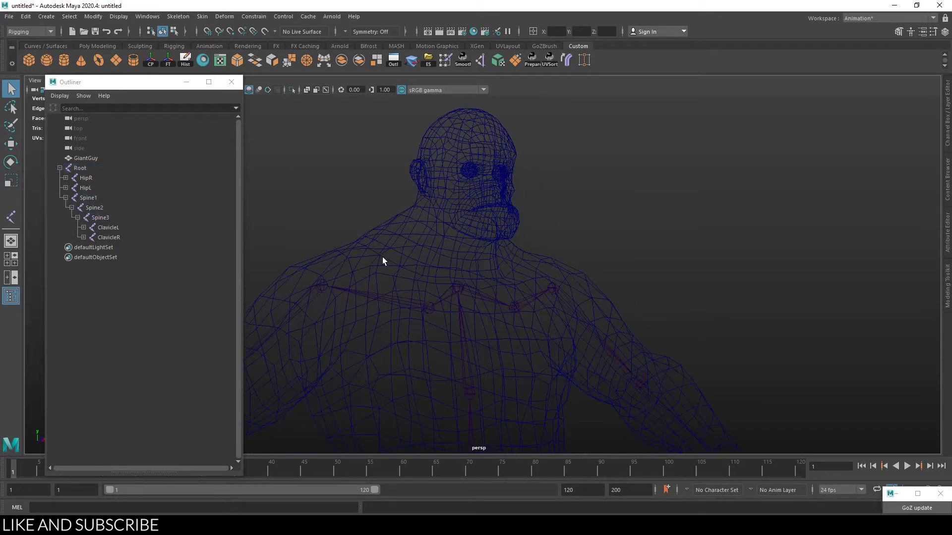
left_click(231, 82)
key("space")
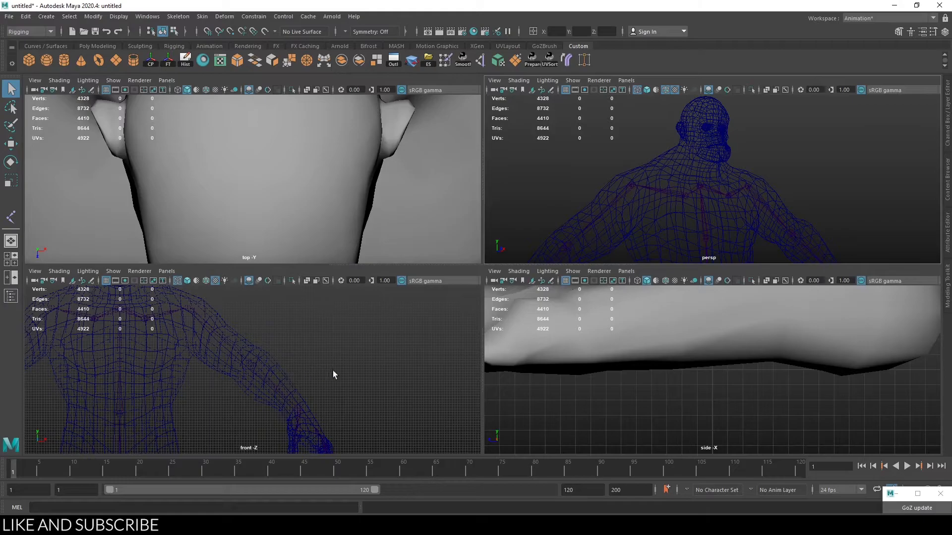
key("space")
scroll(404, 310, "down", 5)
left_click(178, 16)
left_click(190, 42)
scroll(405, 292, "up", 3)
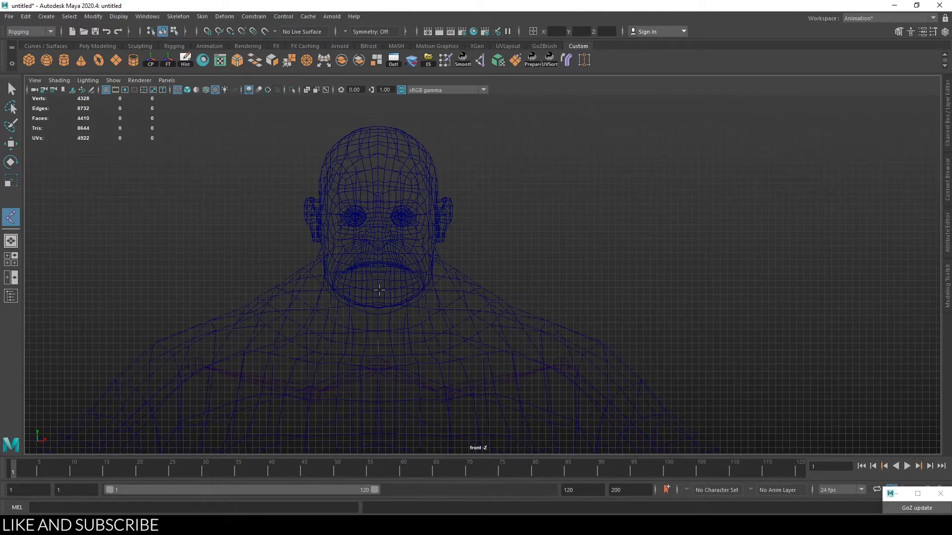
key("w")
mouse_move(378, 248)
left_mouse_down()
mouse_move(379, 223)
mouse_move(393, 242)
left_mouse_up()
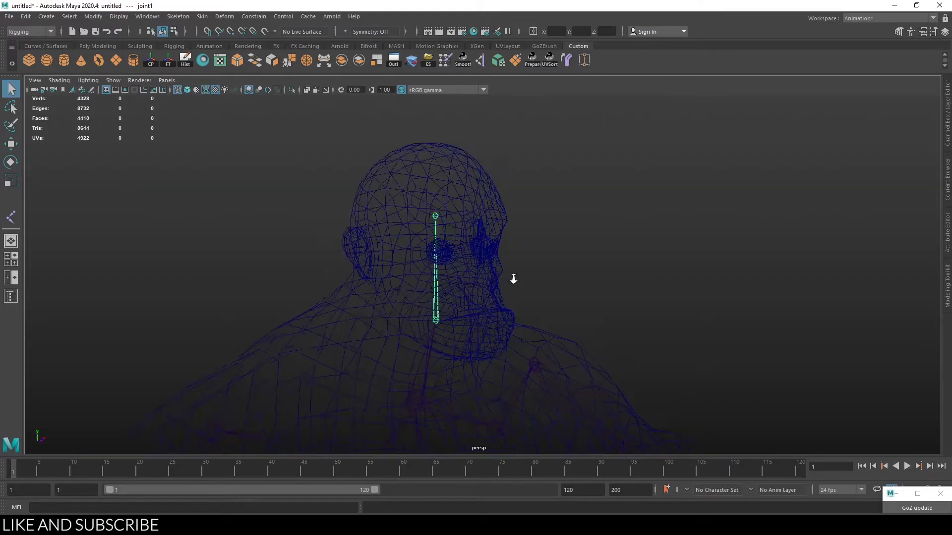
Step: Create a separate joint at the centre of one eyeball
scroll(512, 278, "up", 3)
left_click_drag(478, 247, 509, 250, "alt")
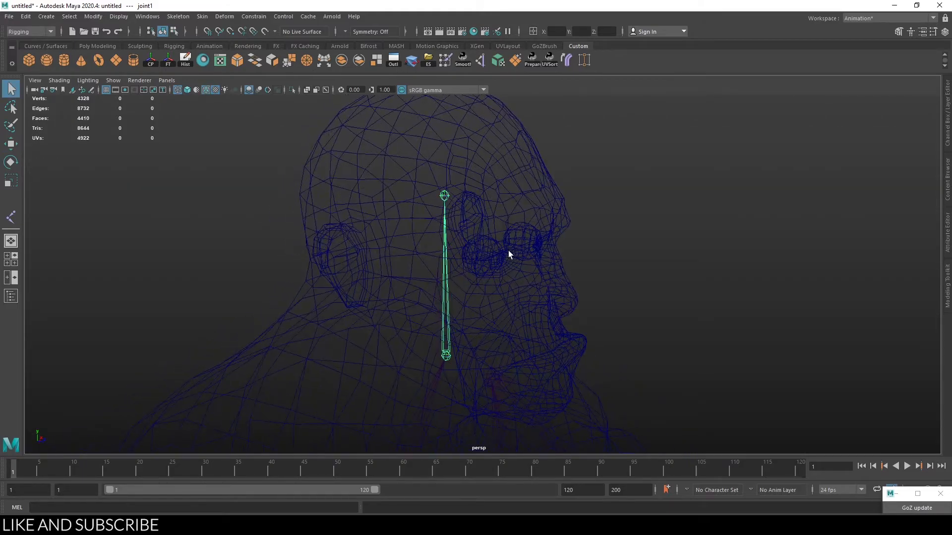
middle_click_drag(444, 197, 406, 206, "alt")
scroll(406, 206, "up", 4)
left_click(365, 165)
left_click(178, 16)
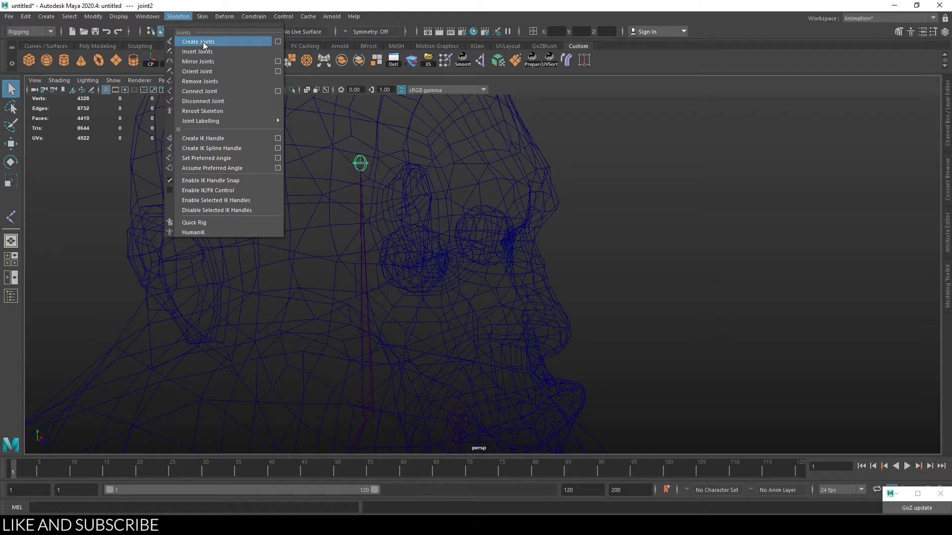
left_click(203, 43)
left_click(172, 217)
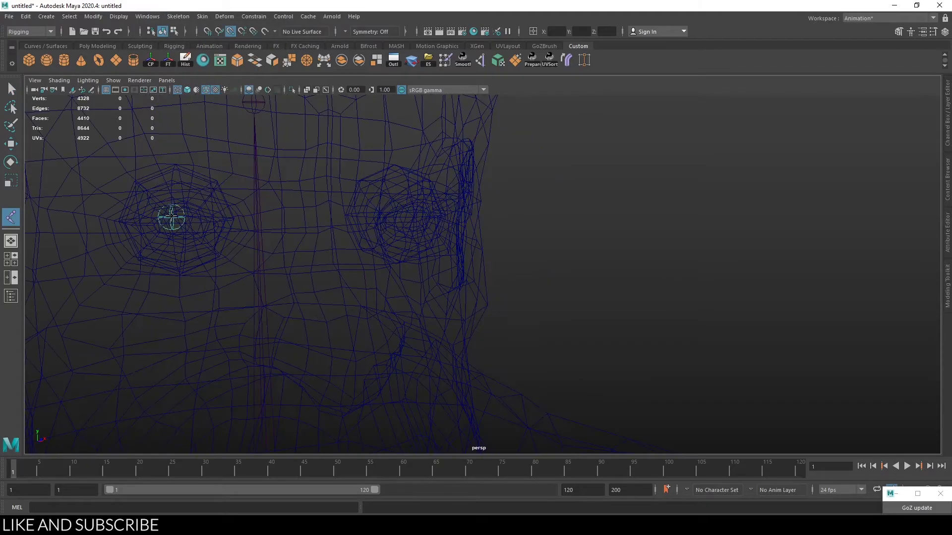
Step: Adjust the eye joint's position at the eyeball's centre and rotate the joint, checking its placement around the head
left_click_drag(213, 250, 313, 261, "alt")
key("w")
left_click_drag(426, 301, 510, 282)
key("v")
key("f")
scroll(574, 291, "down", 3)
scroll(510, 283, "up", 2)
key("e")
left_click_drag(516, 251, 557, 277)
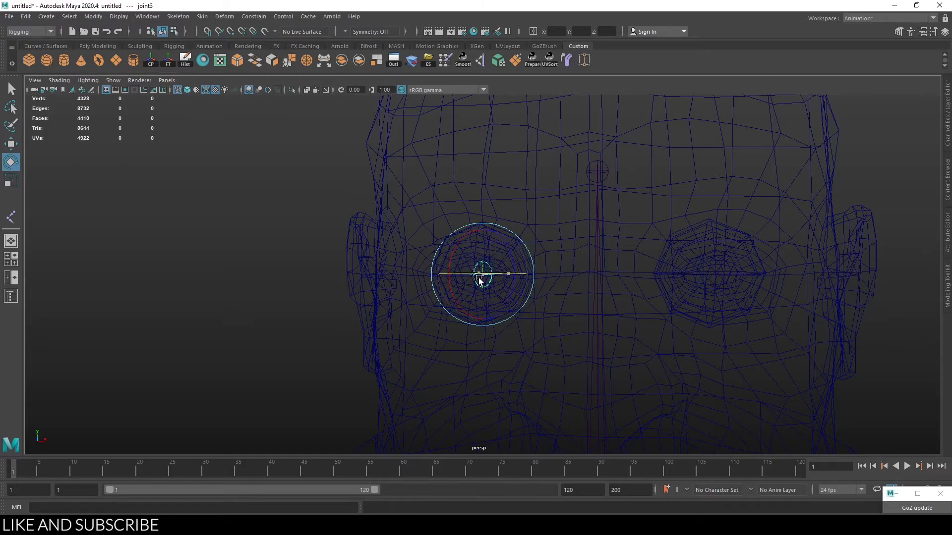
left_click_drag(580, 238, 534, 265, "alt")
scroll(535, 265, "down", 3)
left_click_drag(581, 299, 538, 296, "alt")
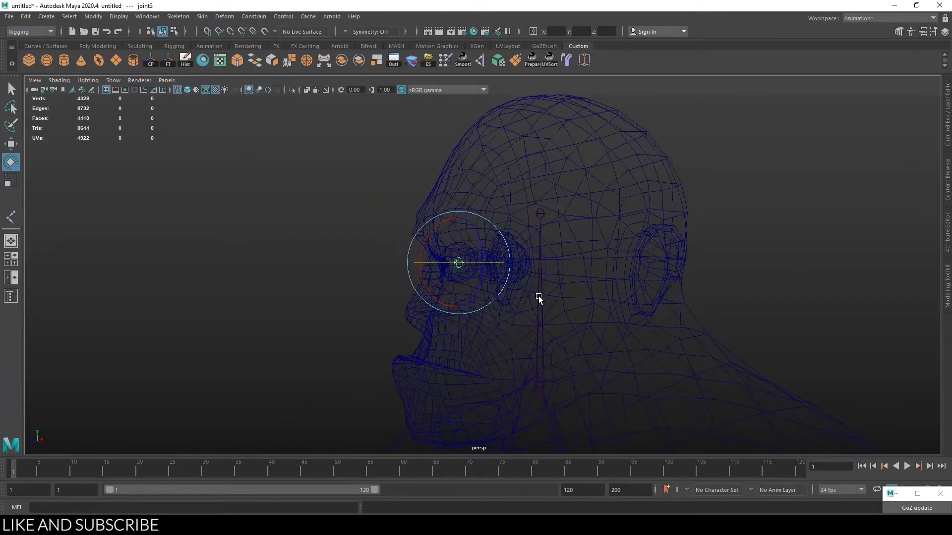
Step: Parent the eye joint to the neck joint at the base of the head chain
key("q")
left_click(539, 391)
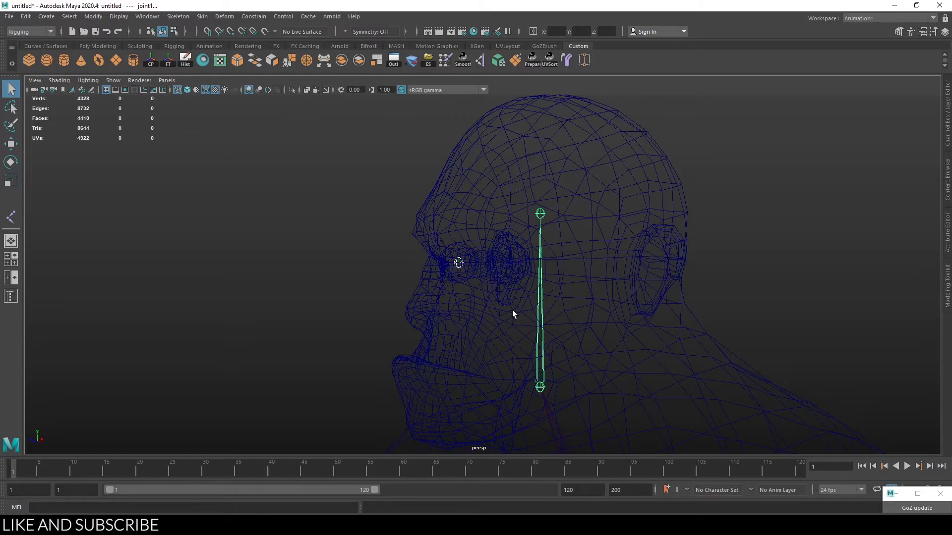
scroll(485, 274, "down", 2)
scroll(500, 290, "up", 3)
mouse_move(464, 318)
left_mouse_down("alt")
mouse_move(535, 310)
mouse_move(480, 318)
left_mouse_up("alt")
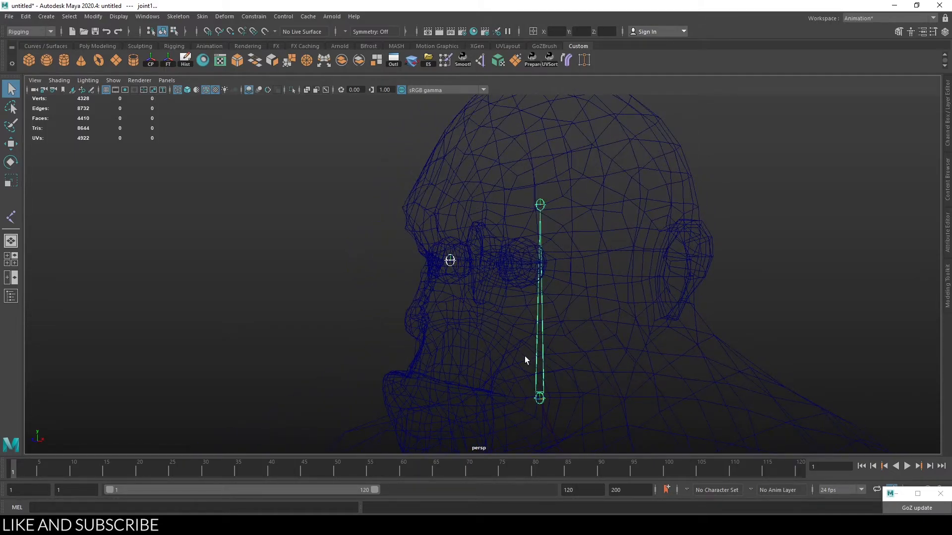
key("p")
Step: Mirror the eye joint across to the opposite eyeball
left_click_drag(455, 264, 585, 278, "alt")
left_click(177, 16)
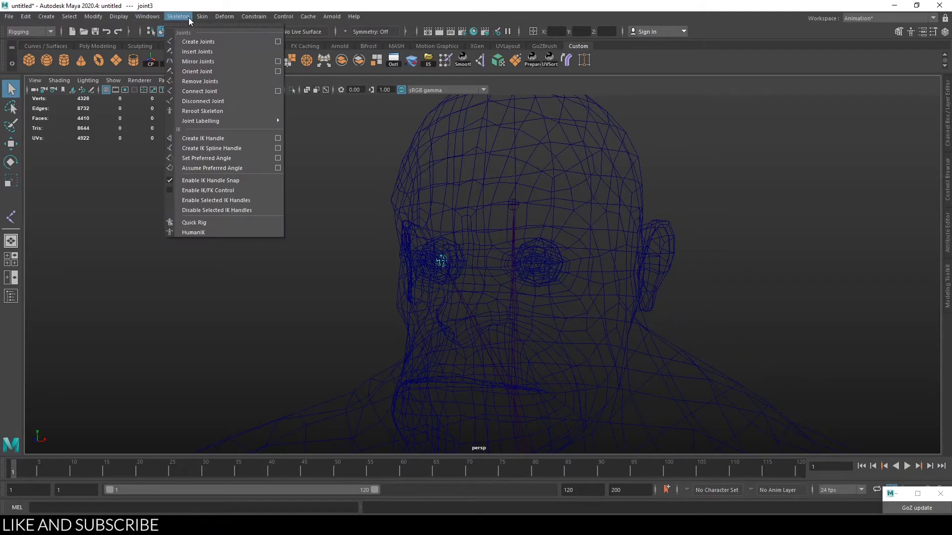
left_click(213, 61)
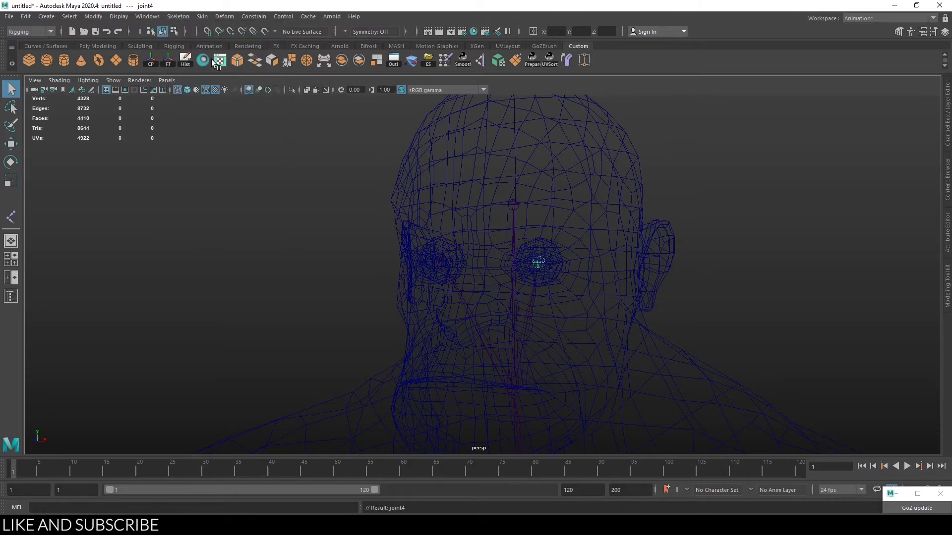
Step: Examine the neck, head and eye joints and their connection to the whole skeleton in wireframe and shaded display
scroll(483, 296, "down", 3)
left_click(502, 354)
left_click_drag(501, 353, 516, 332, "alt")
scroll(516, 331, "up", 5)
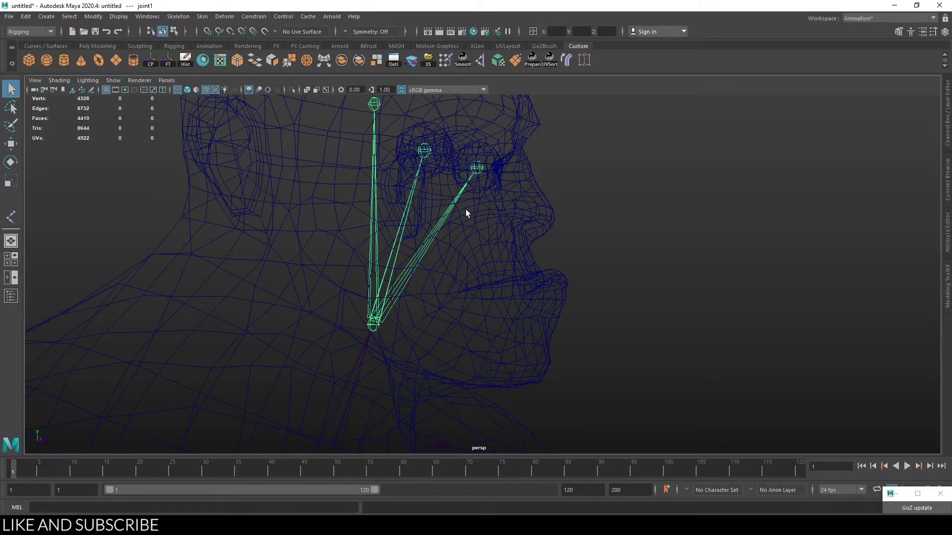
left_click_drag(465, 209, 431, 227, "alt")
key("5")
scroll(471, 177, "down", 5)
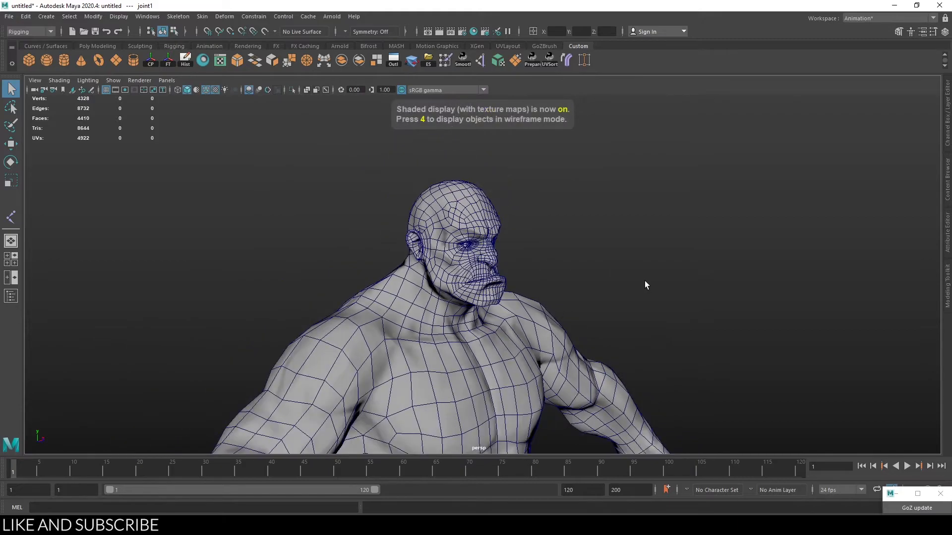
key("4")
scroll(644, 282, "down", 4)
left_click_drag(677, 290, 543, 282, "alt")
scroll(545, 282, "down", 3)
left_click_drag(643, 313, 546, 349, "alt")
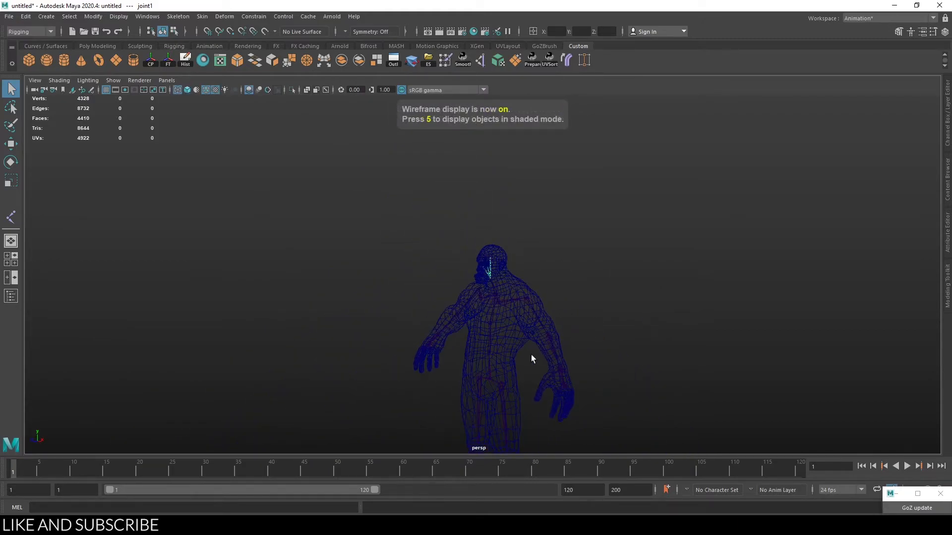
left_click(488, 376)
scroll(534, 364, "down", 4)
scroll(539, 361, "up", 8)
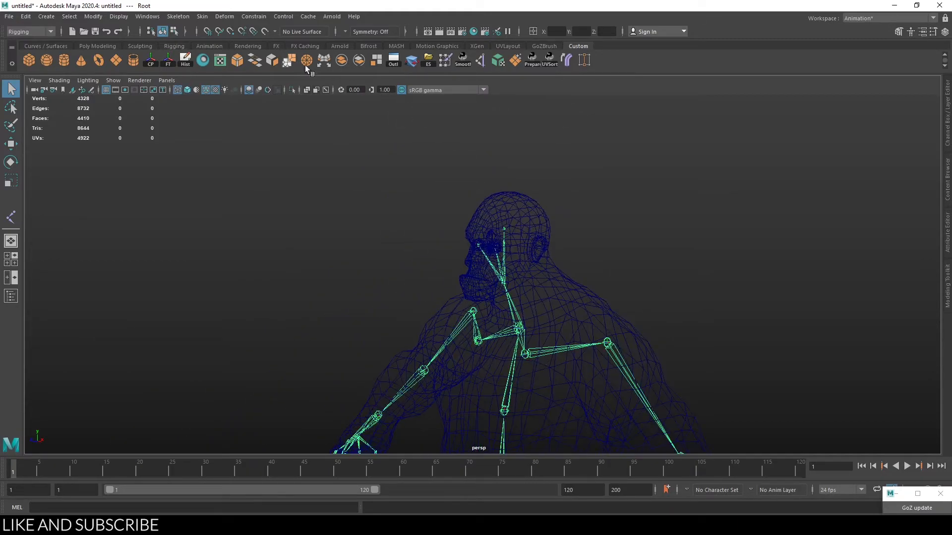
Step: Rename the unnamed joint under Spine3 as Neck and its first child joint as Head
left_click(393, 62)
double_click(109, 248)
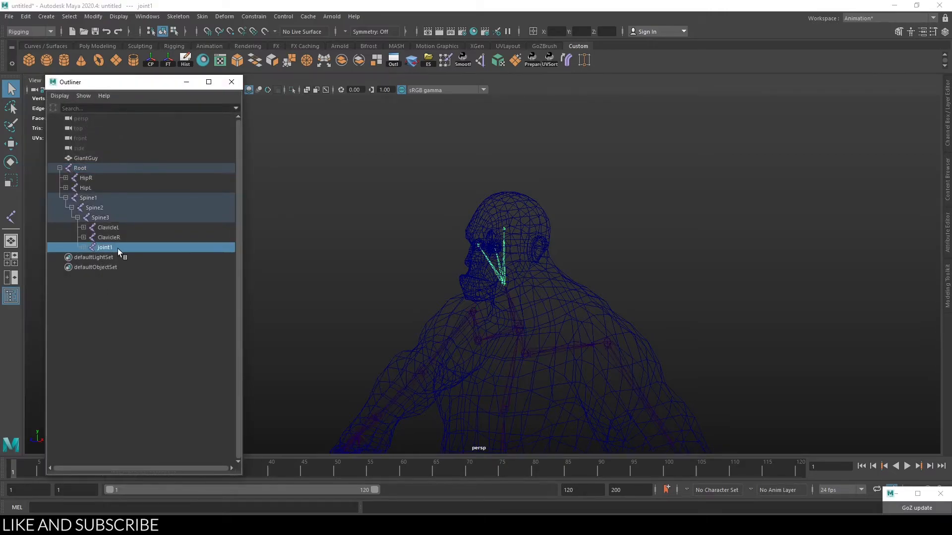
type("Neck")
key("Return")
left_click(83, 248)
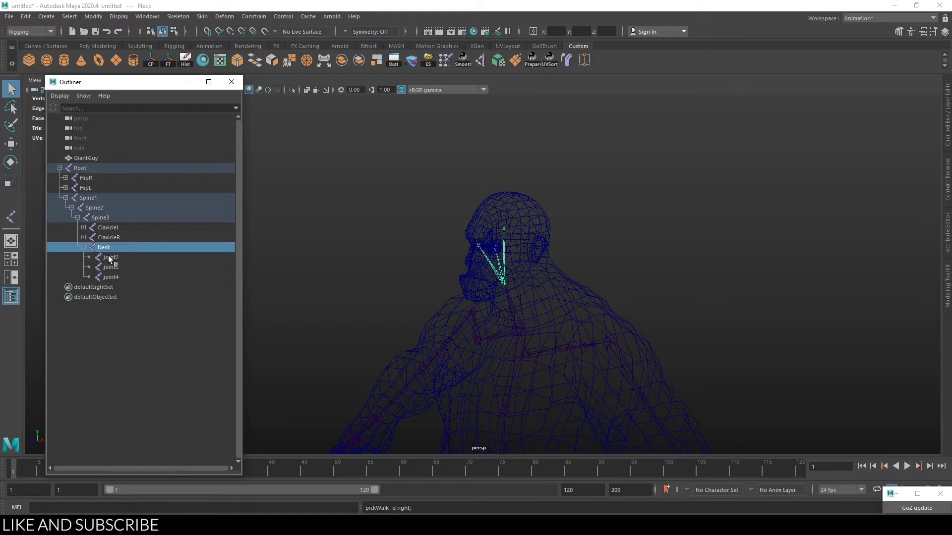
left_click(117, 257)
double_click(117, 257)
type("Head")
key("Return")
Step: Rename the two eye joints under Neck as EyeR and EyeL, and collapse the Neck branch
left_click(116, 267)
double_click(116, 266)
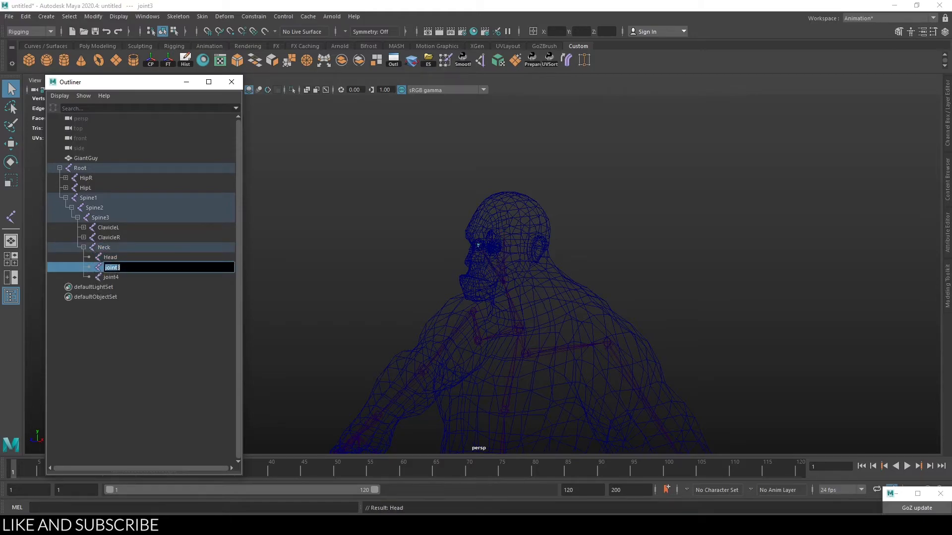
type("EyeR")
key("Return")
left_click(110, 277)
double_click(110, 276)
type("EyeL")
key("Return")
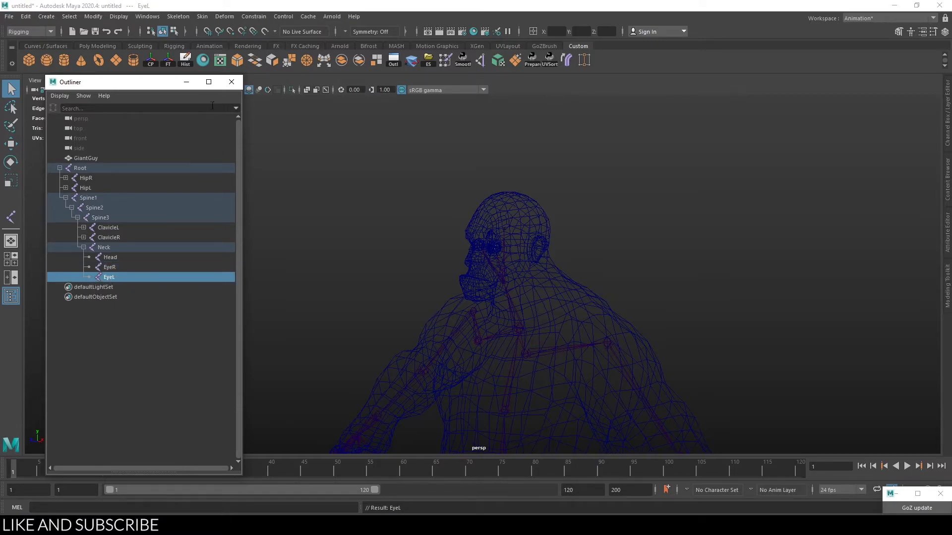
left_click(83, 247)
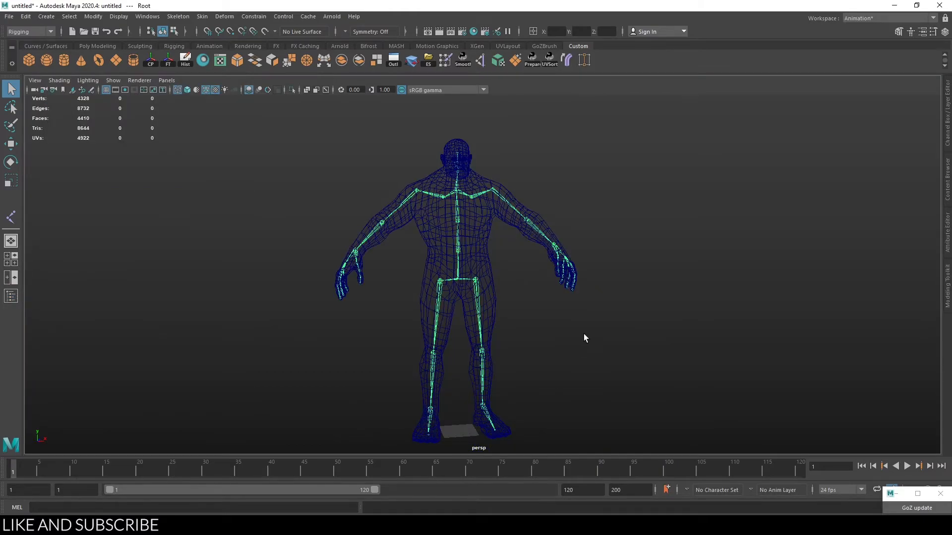
Step: Examine the complete skeleton inside the mesh from several angles and distances
middle_click_drag(584, 334, 543, 326, "alt")
mouse_move(543, 326)
left_mouse_down("alt")
mouse_move(582, 346)
mouse_move(506, 332)
mouse_move(531, 322)
mouse_move(490, 315)
left_mouse_up("alt")
left_click(507, 332)
key("6")
key("4")
left_click_drag(413, 249, 441, 264)
scroll(493, 279, "up", 2)
scroll(496, 278, "down", 2)
scroll(426, 261, "up", 2)
scroll(427, 261, "down", 2)
scroll(444, 260, "up", 2)
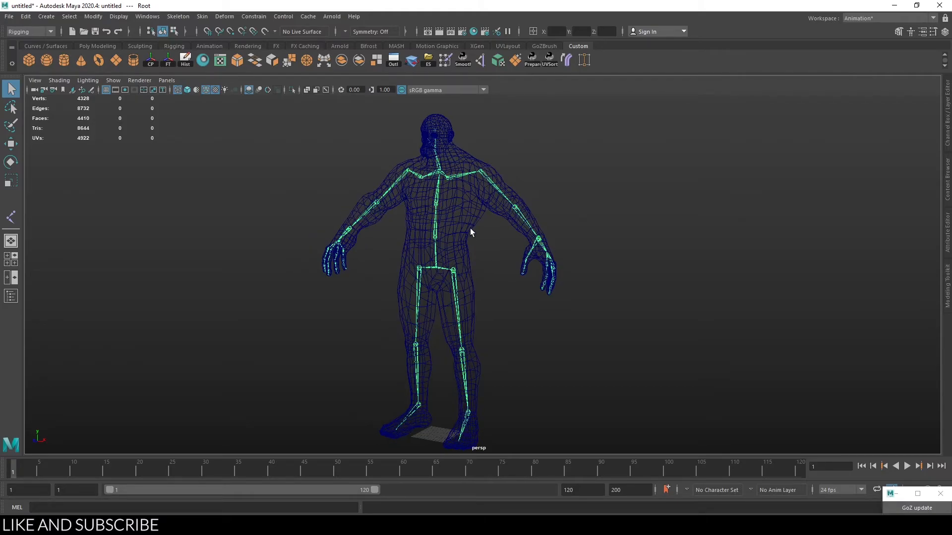
scroll(434, 273, "down", 2)
Step: Select the GiantGuy mesh and compare it with the skeleton in wireframe and shaded display
left_click(480, 236)
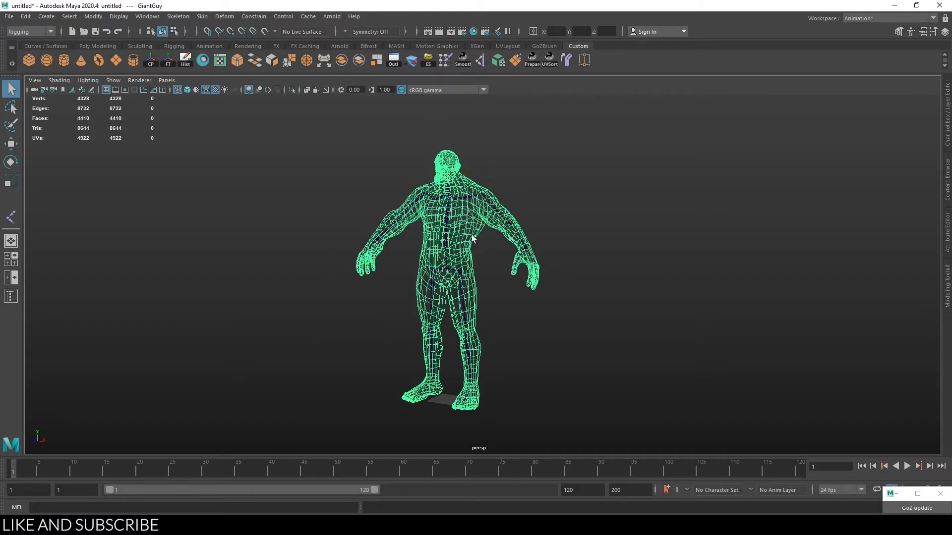
mouse_move(465, 244)
left_mouse_down("alt")
mouse_move(525, 248)
mouse_move(471, 240)
left_mouse_up("alt")
scroll(452, 259, "up", 2)
scroll(451, 256, "down", 3)
middle_click_drag(477, 268, 501, 252, "alt")
scroll(503, 269, "up", 3)
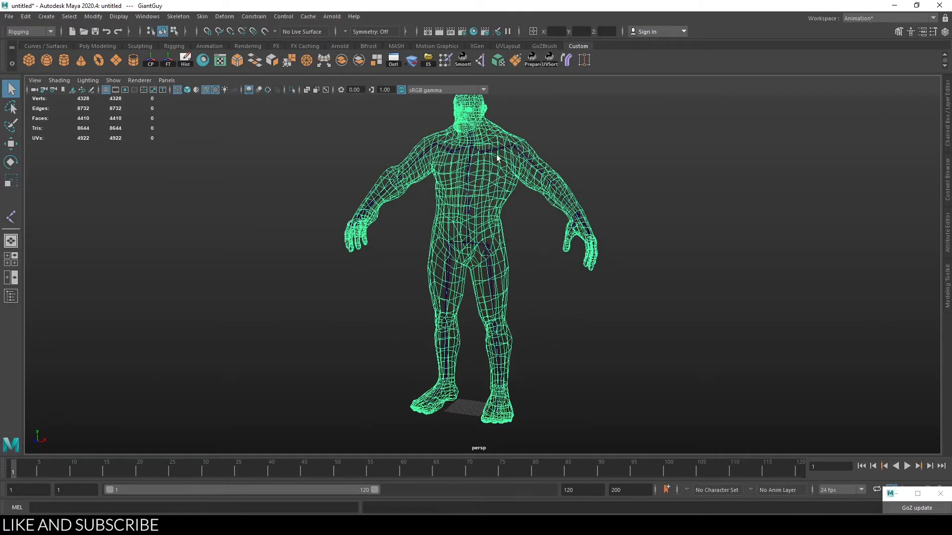
key("5")
left_click(527, 260)
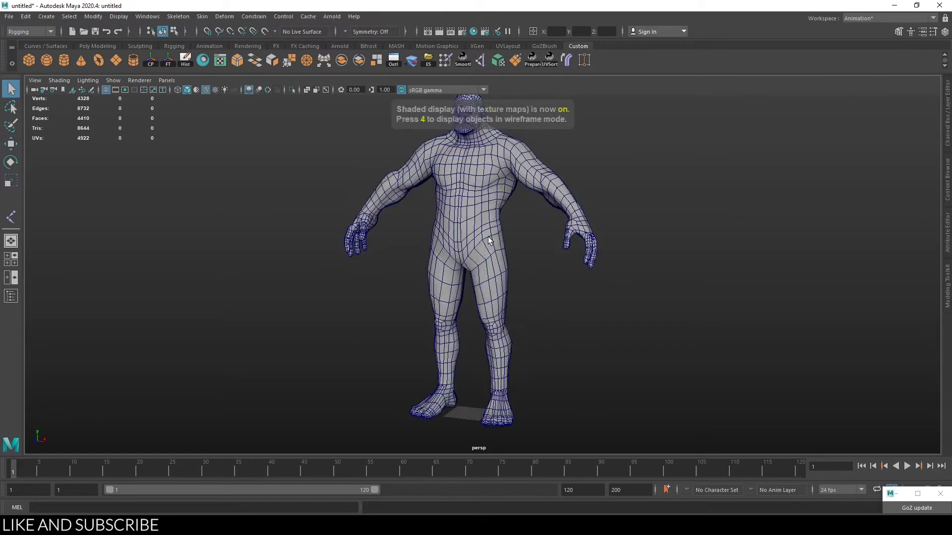
key("4")
left_click(483, 246)
key("f")
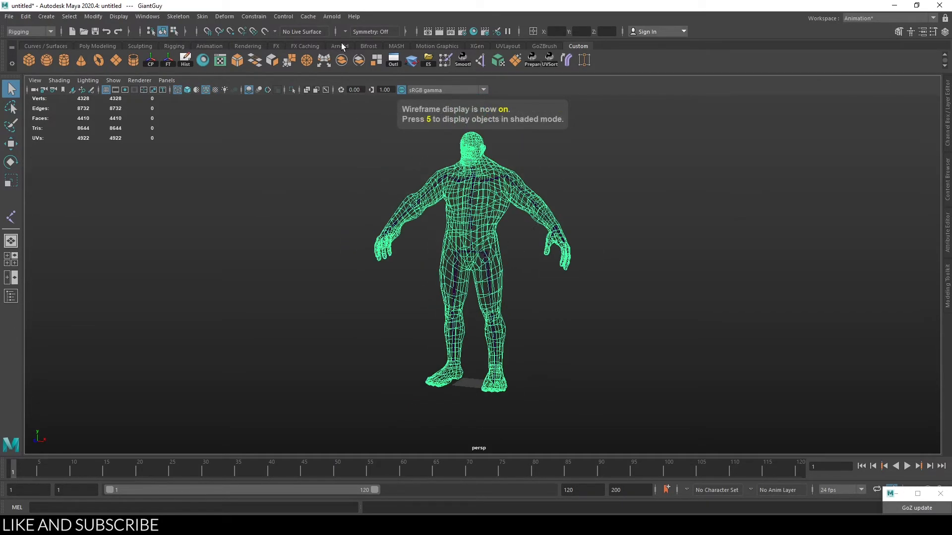
Step: Select the Root joint together with the GiantGuy mesh and bind the mesh to the skeleton with Bind Skin
left_click(390, 61)
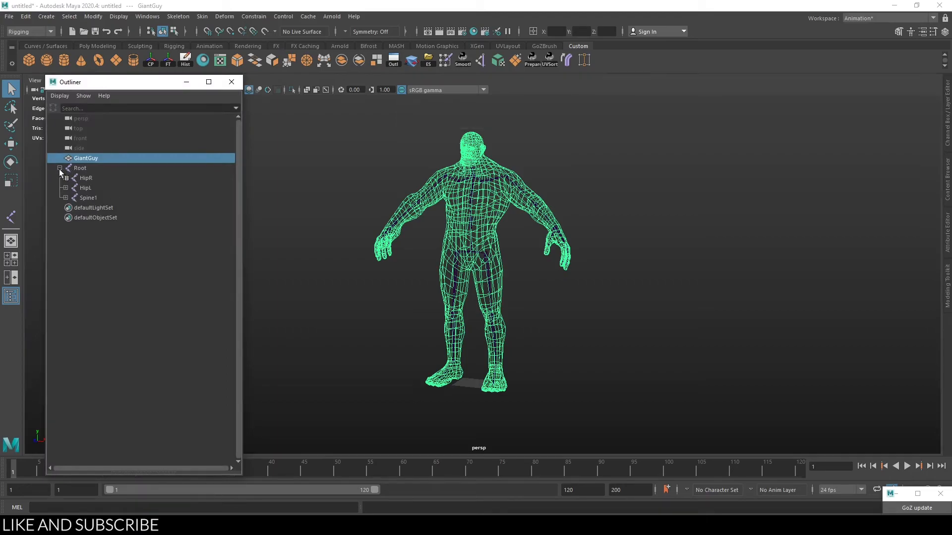
left_click(81, 169)
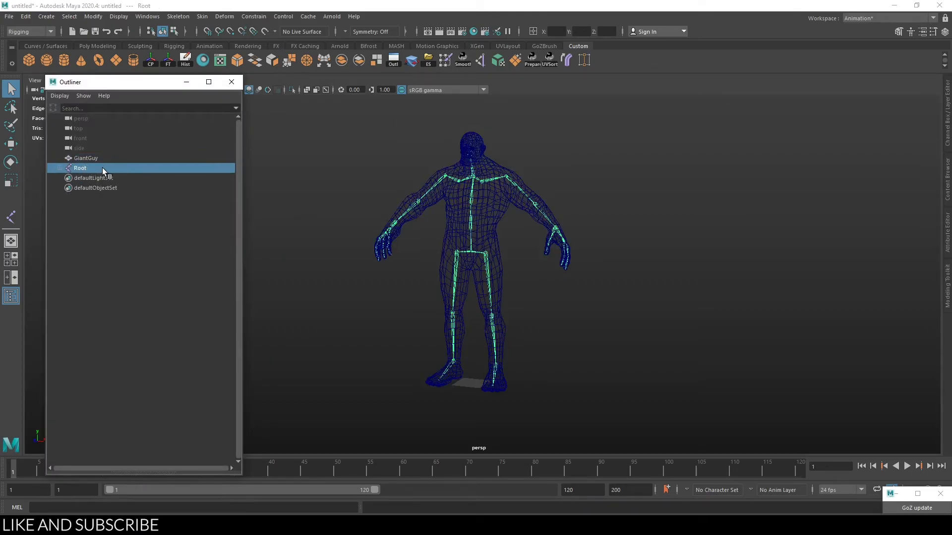
left_click(106, 159, "ctrl")
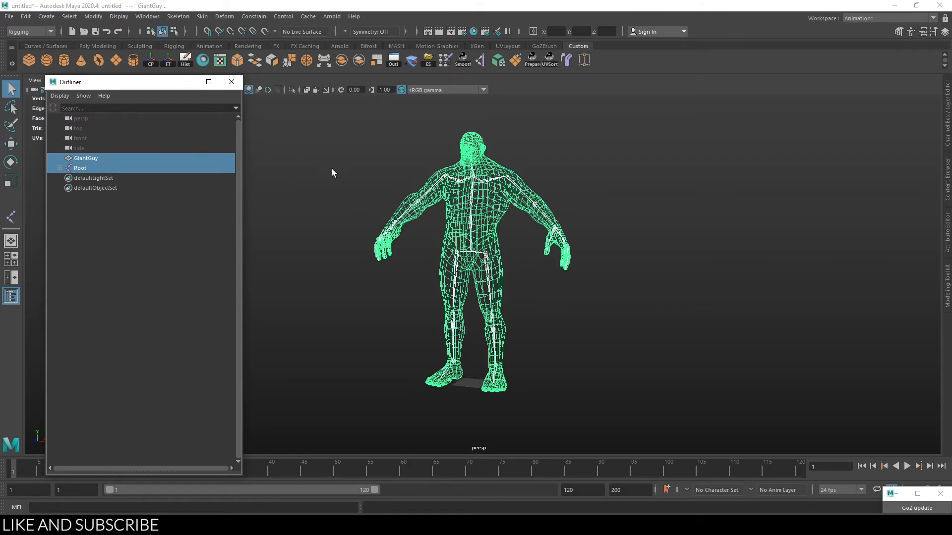
middle_click_drag(332, 168, 335, 193, "alt")
left_click_drag(110, 88, 91, 95)
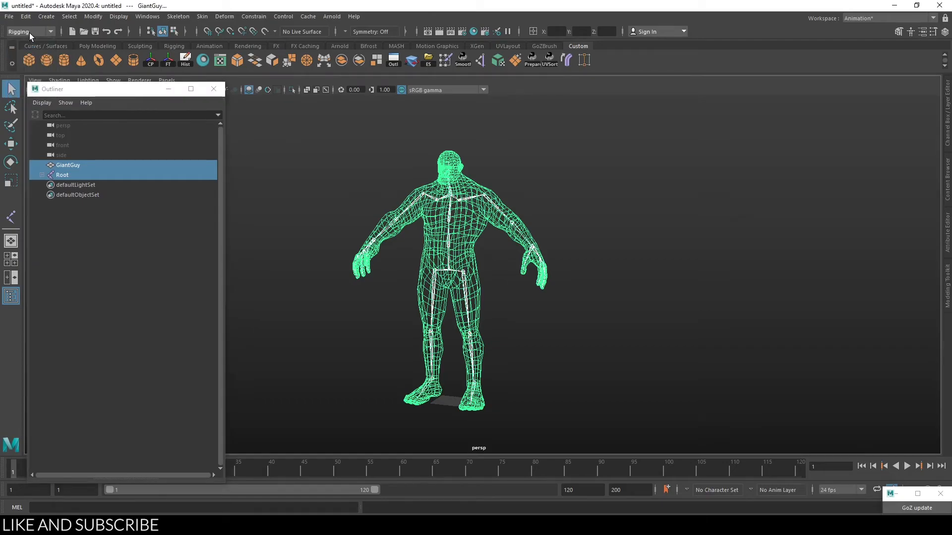
left_click(177, 17)
mouse_move(202, 17)
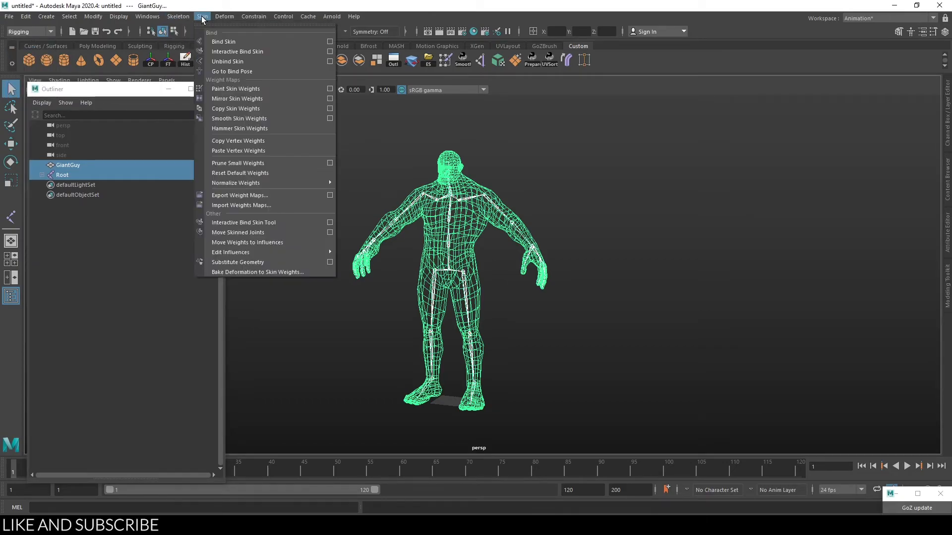
left_click(230, 44)
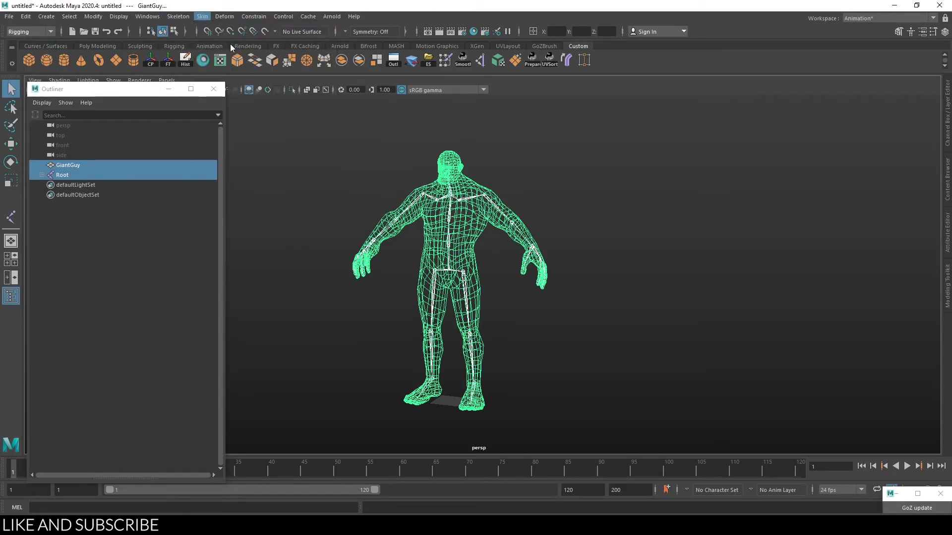
left_click(214, 92)
Step: Rotate the ElbowL joint to test how the bound arm deforms in shaded display, and undo the rotation
key("f")
left_click(468, 231)
key("5")
key("4")
key("5")
key("6")
left_click(528, 186)
key("4")
left_click(533, 190)
key("6")
left_click_drag(536, 194, 606, 226, "alt")
key("e")
left_click_drag(520, 262, 514, 243)
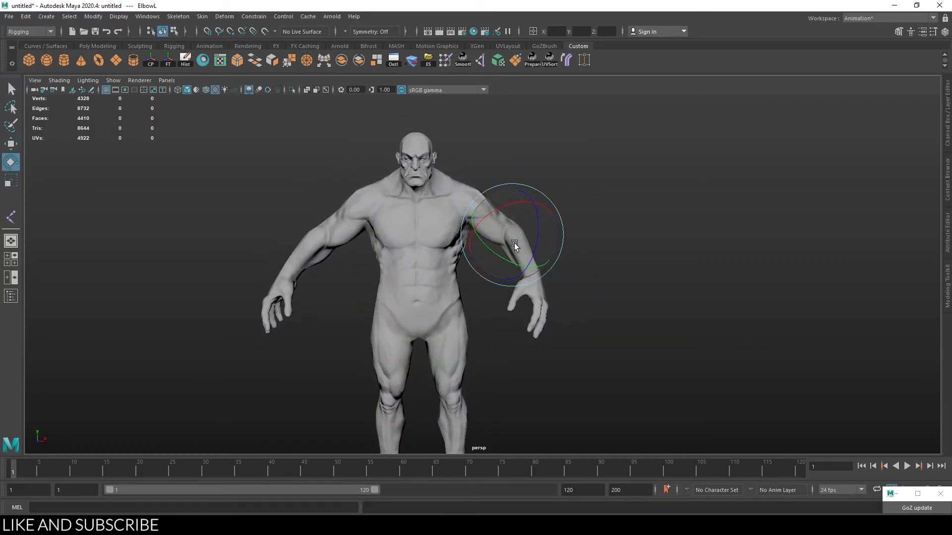
key("ctrl+z")
Step: Select the Root joint with the Move tool and show the mesh in shaded display
key("4")
left_click(416, 311)
key("w")
key("6")
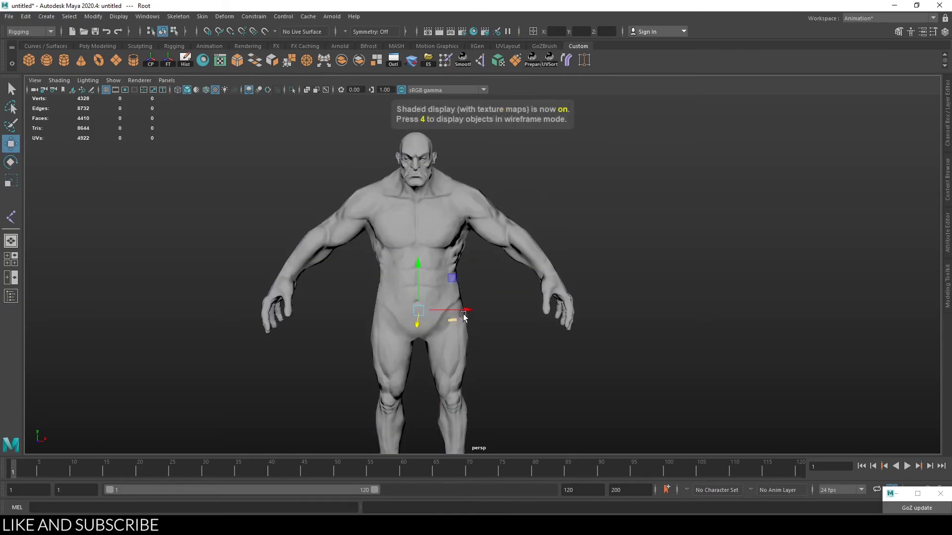
Step: Try rotating the EyeL joint to test the eyeball's movement in shaded display, and undo the rotation
left_click_drag(471, 215, 439, 203, "alt")
middle_click_drag(439, 204, 519, 266, "alt")
scroll(461, 322, "up", 8)
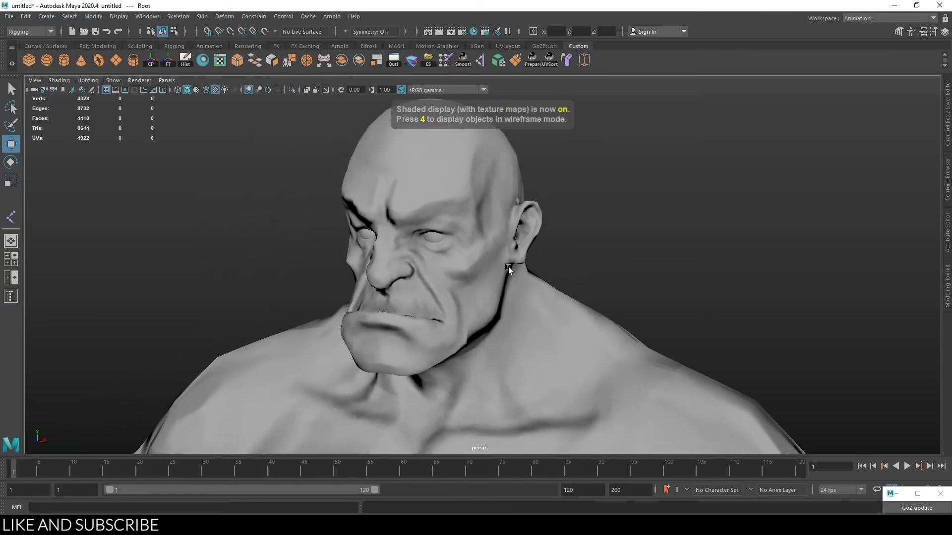
key("4")
scroll(411, 226, "up", 3)
left_click(404, 206)
key("e")
key("6")
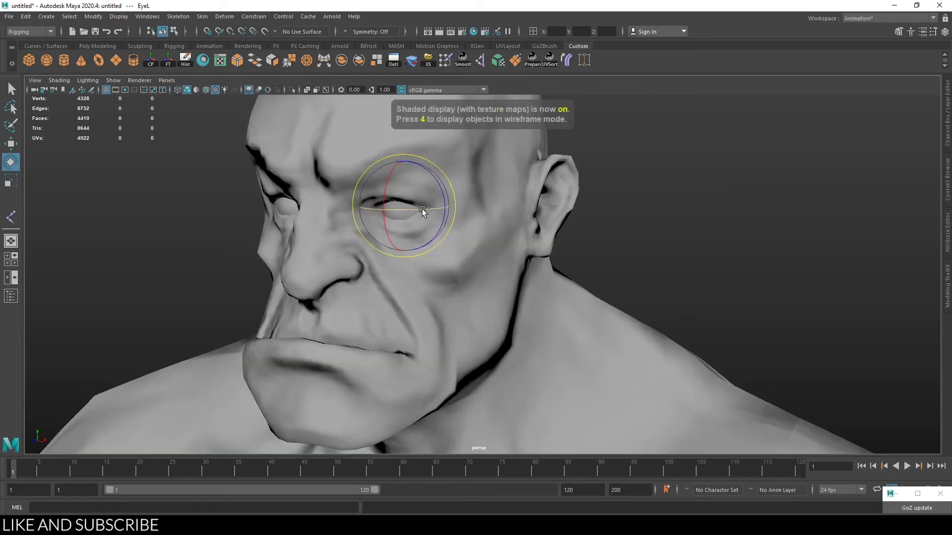
mouse_move(358, 208)
left_mouse_down("alt")
mouse_move(523, 211)
mouse_move(356, 204)
left_mouse_up("alt")
scroll(525, 292, "down", 8)
key("ctrl+z")
Step: Select the Root joint in wireframe display and review the Bind Skin command without applying it
middle_click_drag(548, 320, 544, 216, "alt")
scroll(551, 231, "down", 6)
key("4")
left_click(450, 288)
left_click(203, 16)
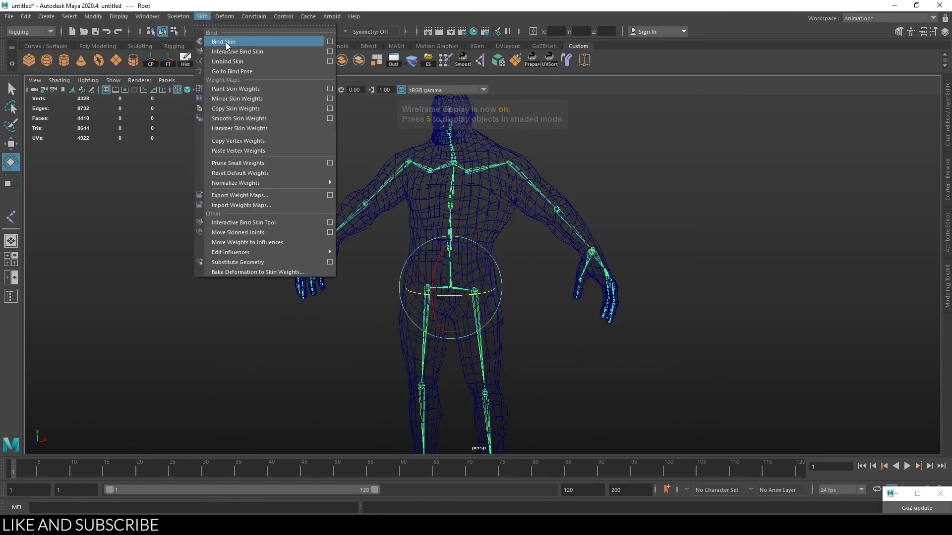
left_click(589, 183)
Step: Bend the left forearm by rotating ElbowL, check the deformation in wireframe and shaded display, and undo the rotation
middle_click_drag(584, 180, 573, 183, "alt")
scroll(573, 183, "up", 4)
left_click(545, 191)
left_click_drag(547, 193, 610, 228, "alt")
left_click_drag(546, 240, 481, 208)
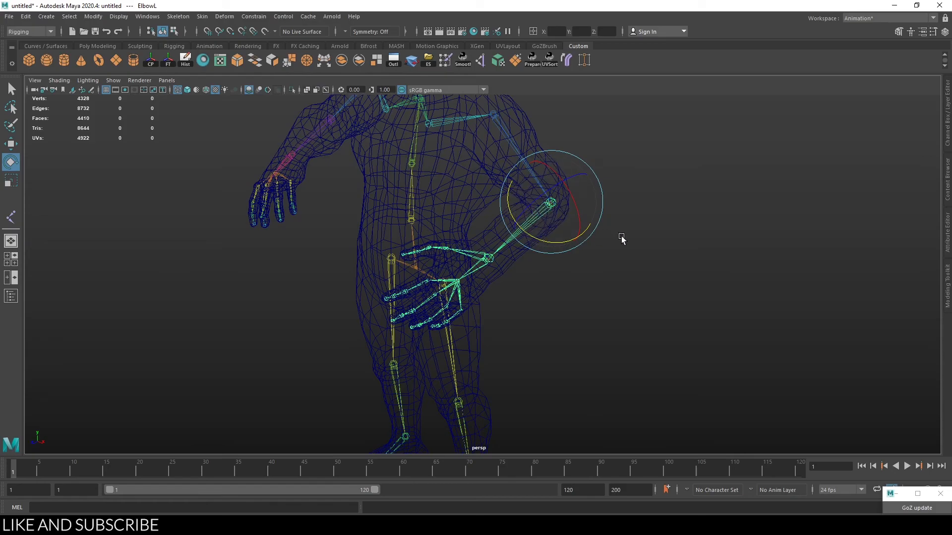
key("6")
scroll(620, 238, "down", 1)
left_click_drag(540, 263, 646, 221)
left_click_drag(268, 270, 392, 236, "alt")
key("ctrl+z")
Step: Examine the bound character's arms and skeleton from the front and side in wireframe and shaded display
left_click_drag(674, 240, 638, 235, "alt")
key("4")
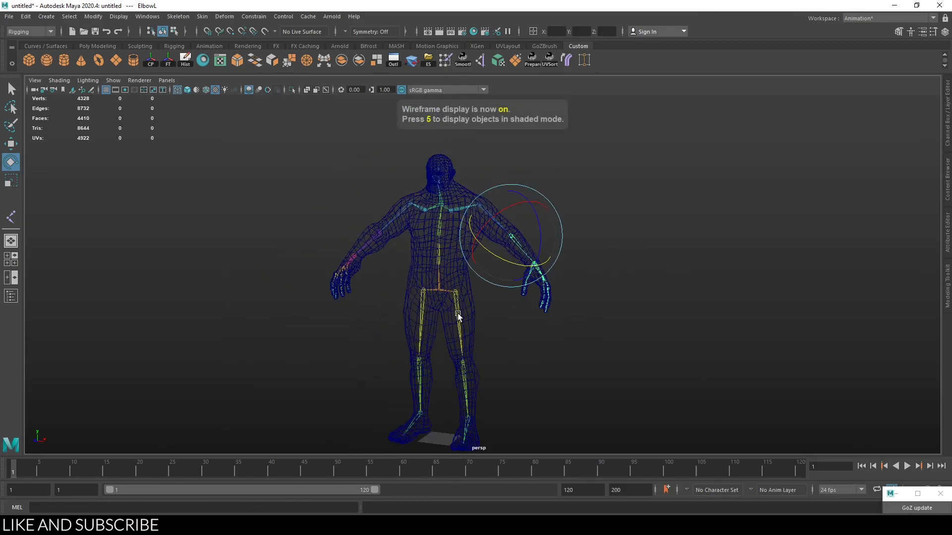
scroll(470, 272, "up", 1)
scroll(466, 271, "up", 3)
left_click_drag(443, 244, 545, 288, "alt")
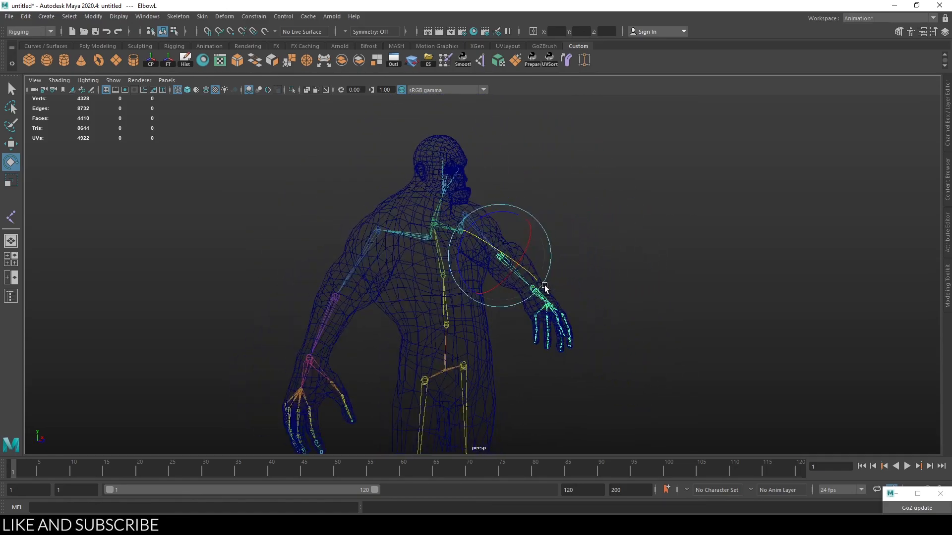
key("5")
key("6")
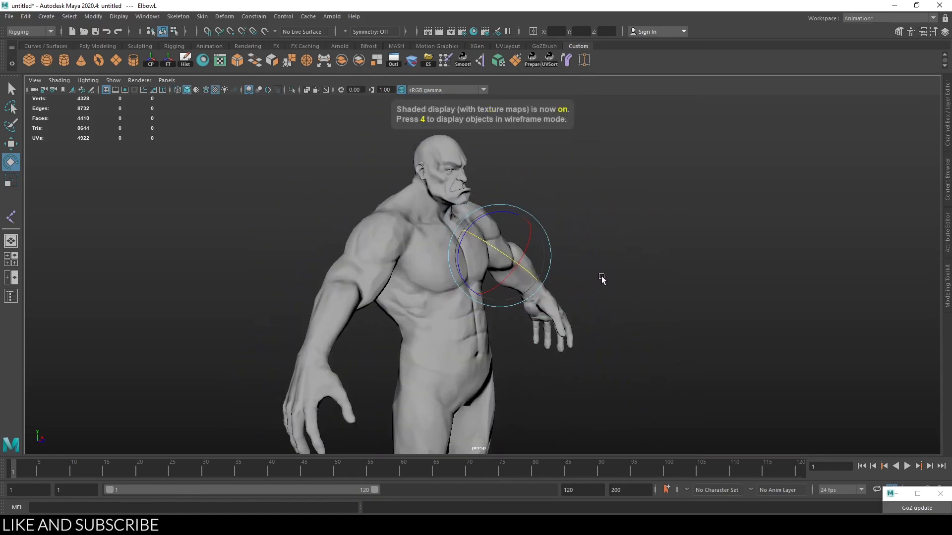